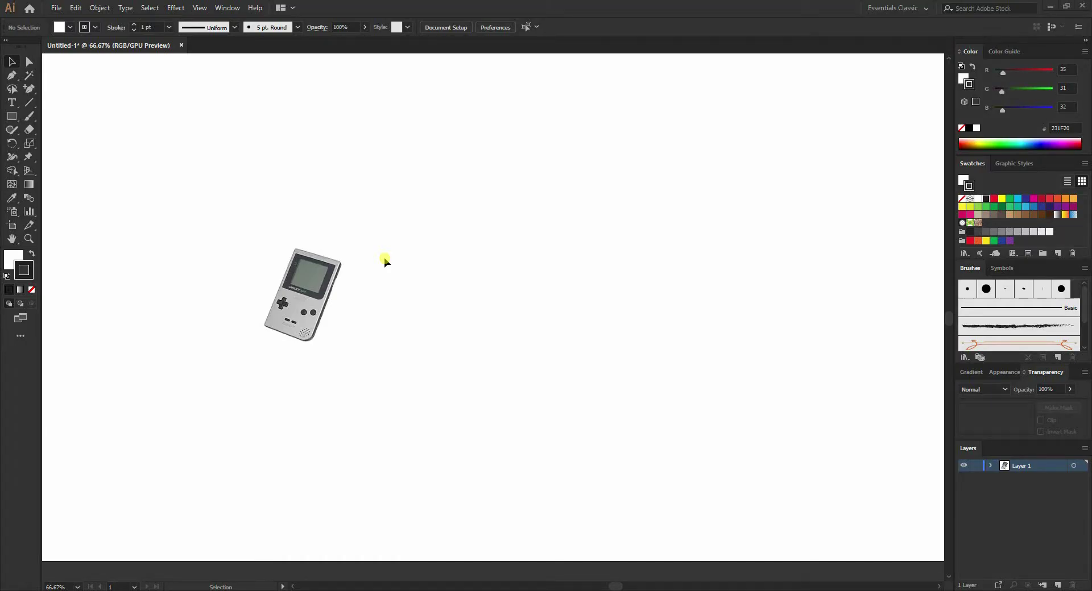
Draw a tall rectangle right of the reference photo and nudge it slightly up and left.
key(ctrl+plus)
key(ctrl+plus)
click(626, 269)
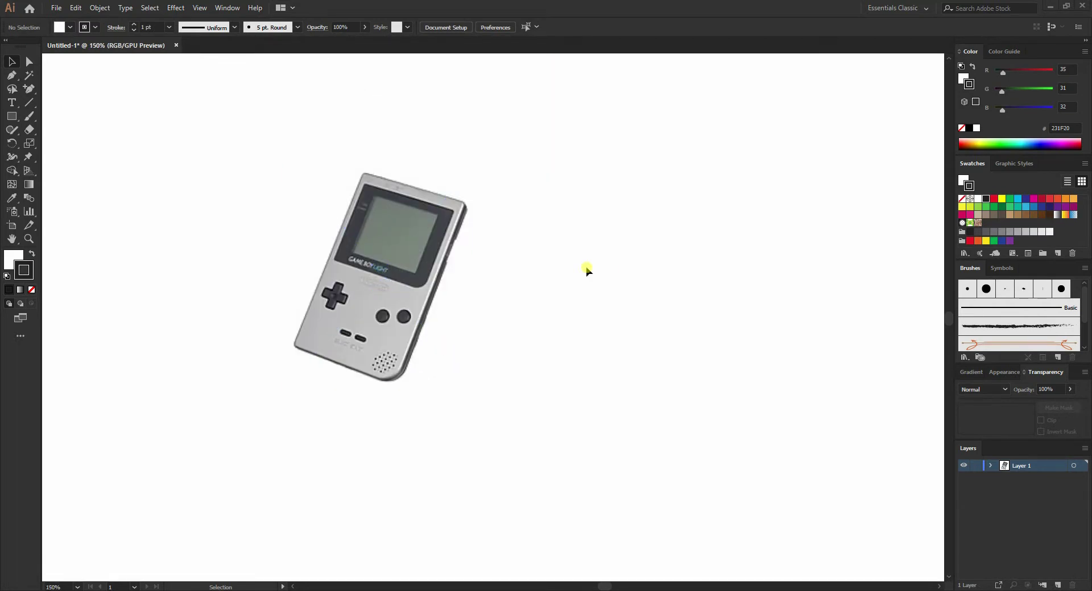
key(ctrl+minus)
key(ctrl+minus)
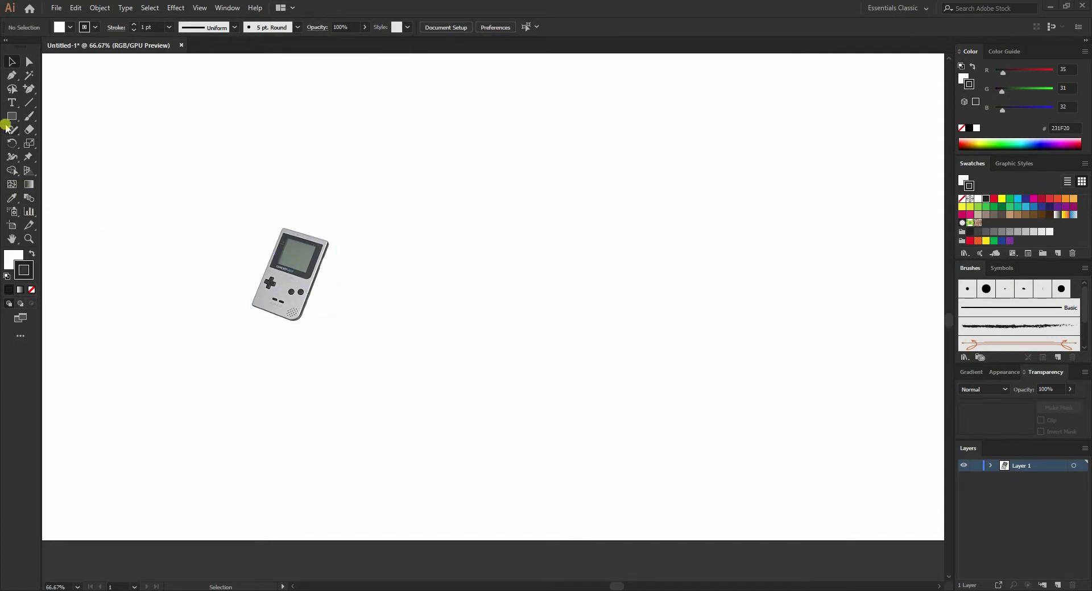
drag(446, 190, 620, 410)
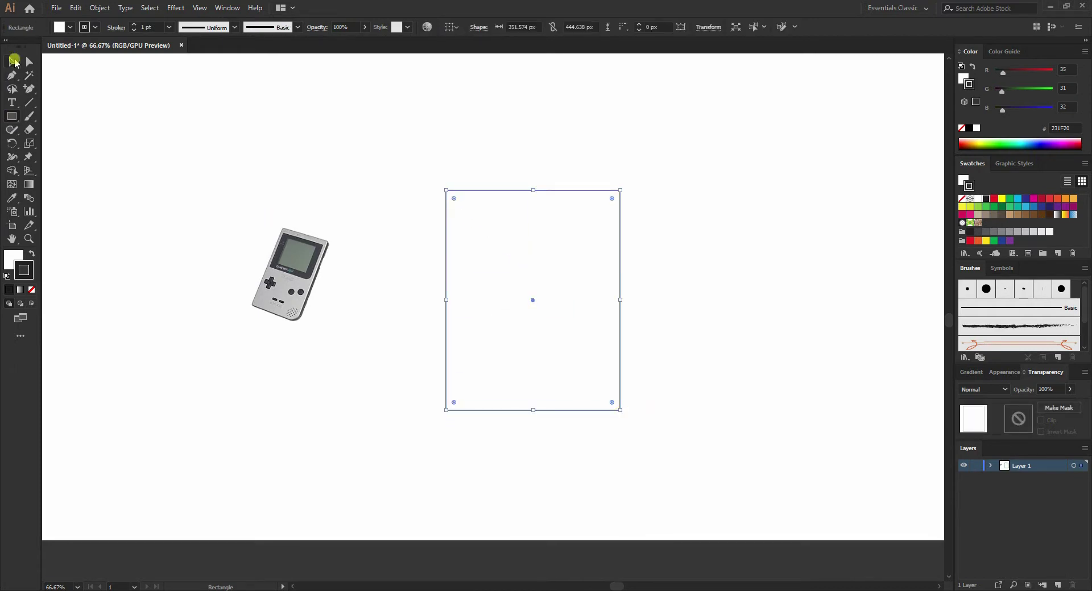
click(13, 60)
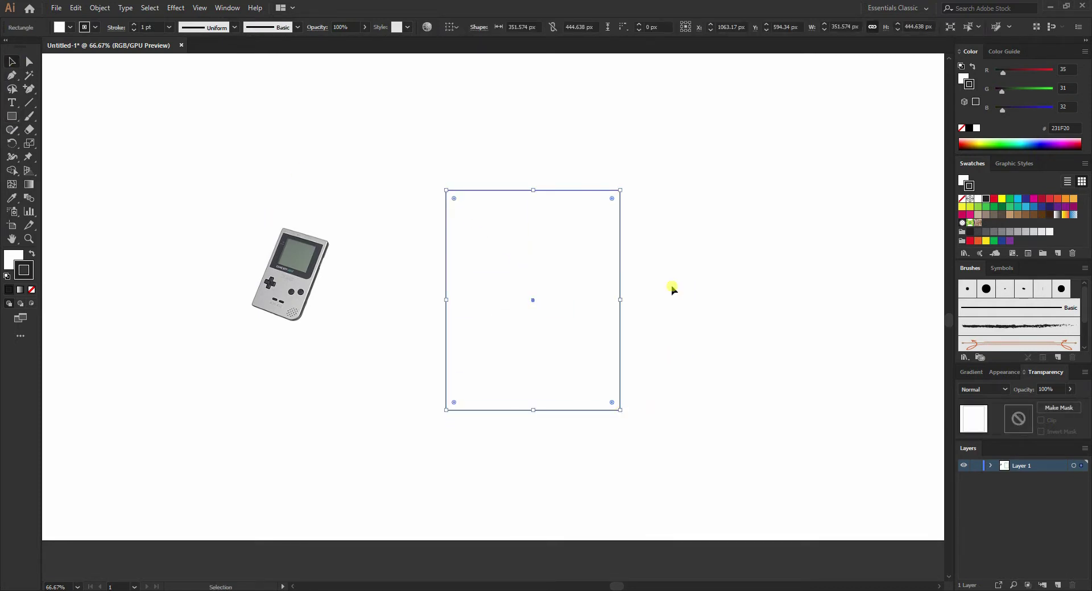
drag(408, 158, 685, 463)
drag(572, 410, 563, 385)
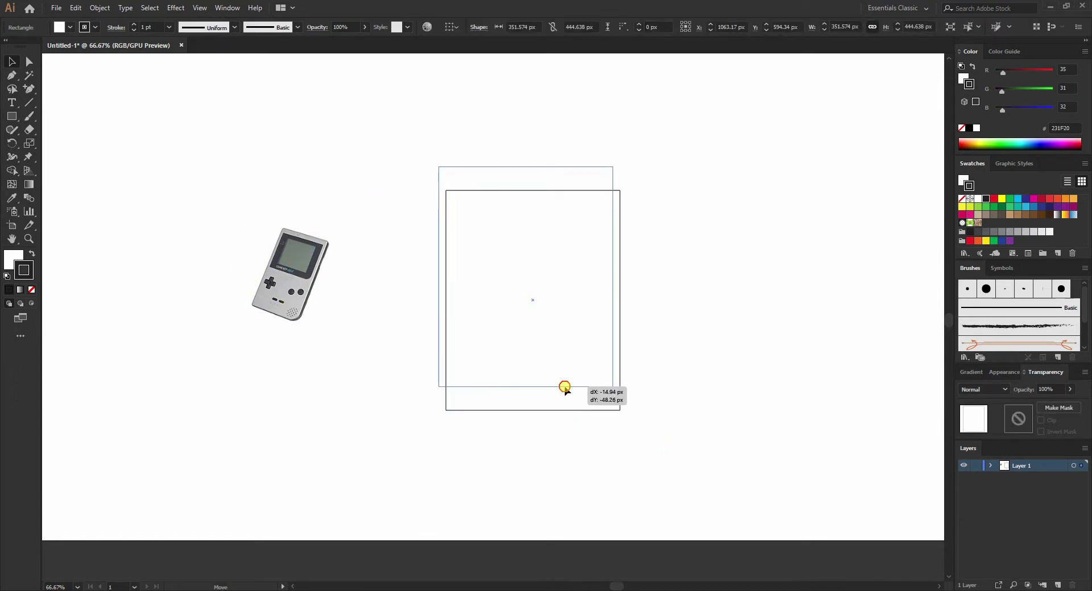
click(693, 345)
drag(682, 178, 479, 295)
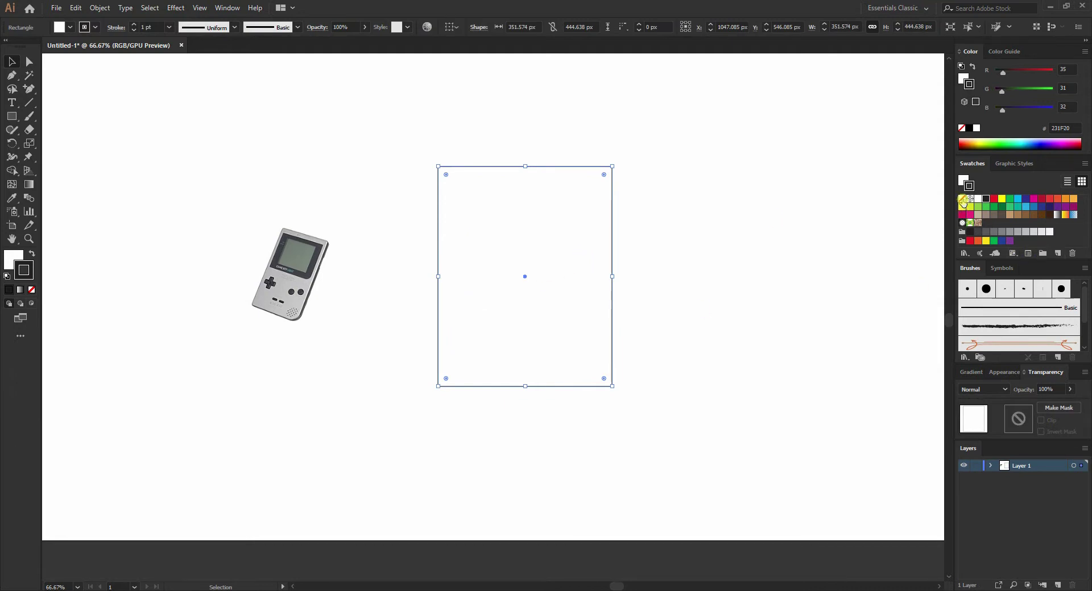
Remove the rectangle's outline and sample the reference photo's grey as its fill.
click(962, 198)
key(x)
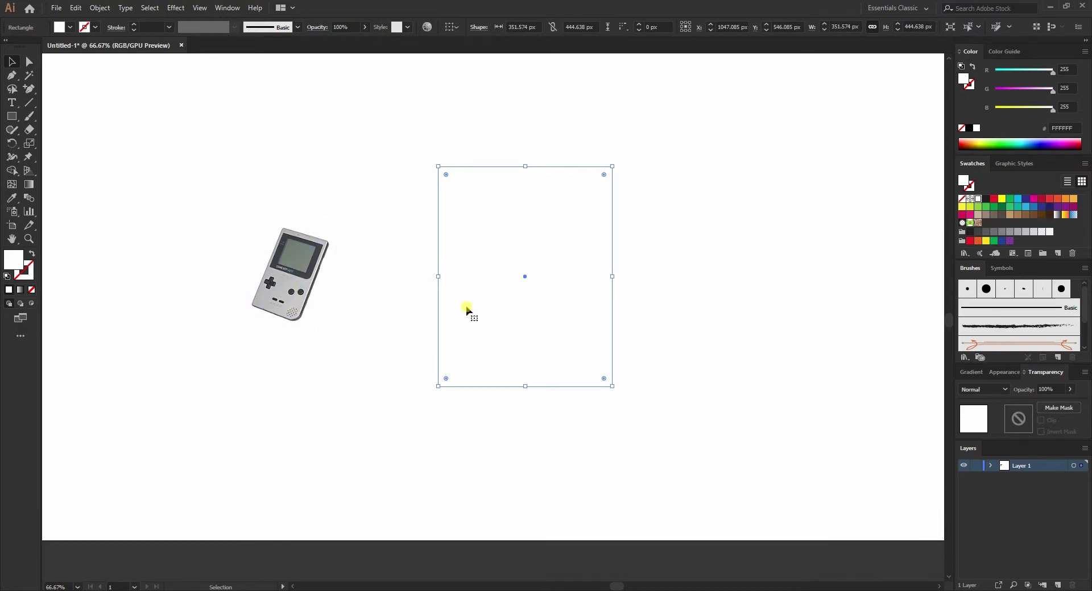
key(i)
click(294, 281)
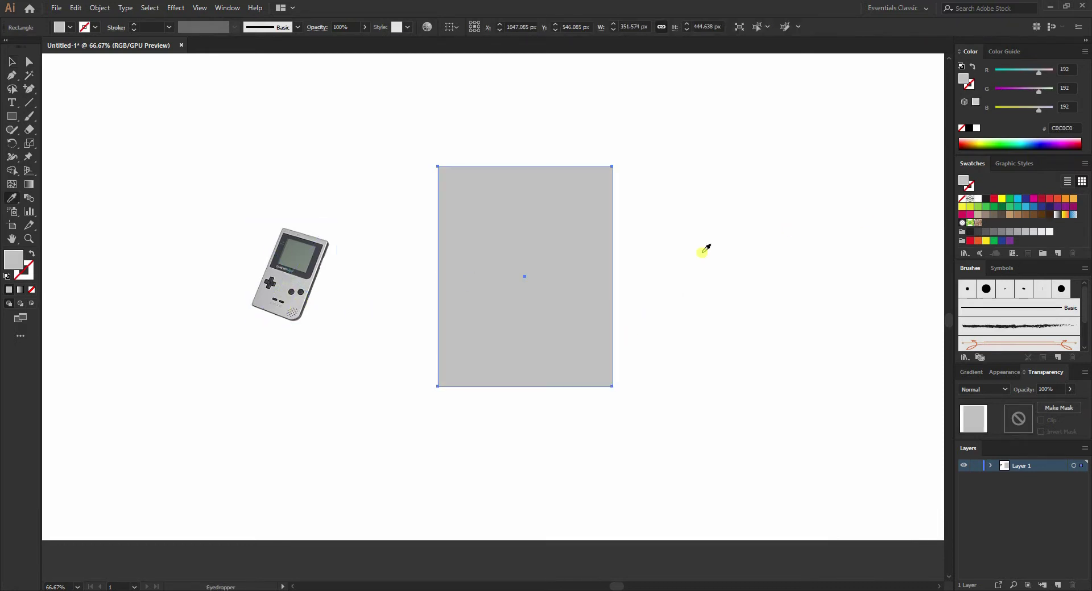
key(v)
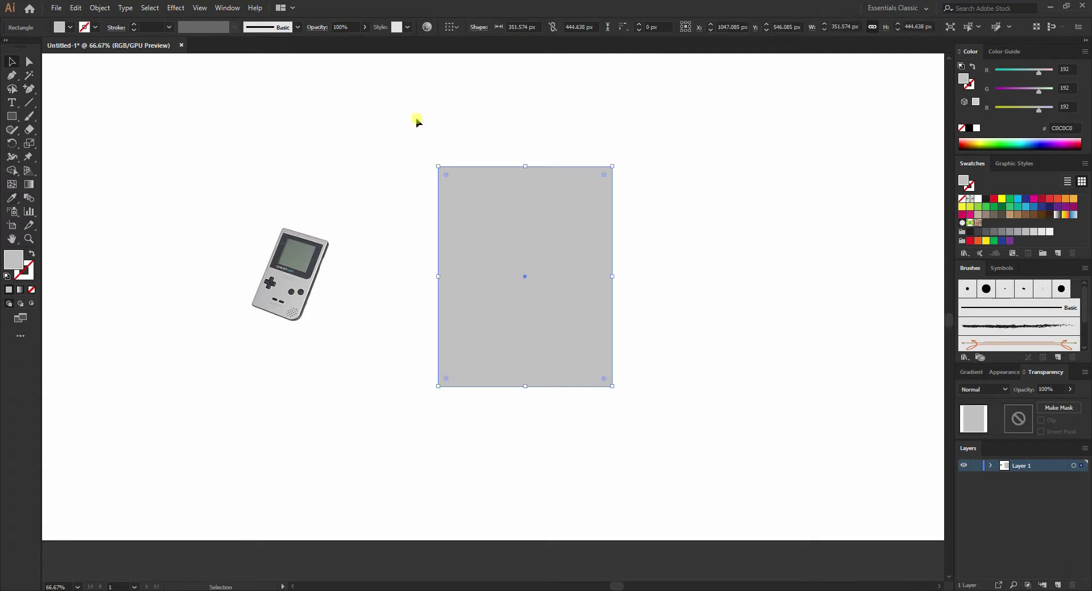
Change the rectangle's fill to pale blue-grey DDEAED in the Color Picker.
double_click(963, 79)
mouse_move(481, 254)
mouse_down()
mouse_move(423, 256)
mouse_move(402, 230)
mouse_up()
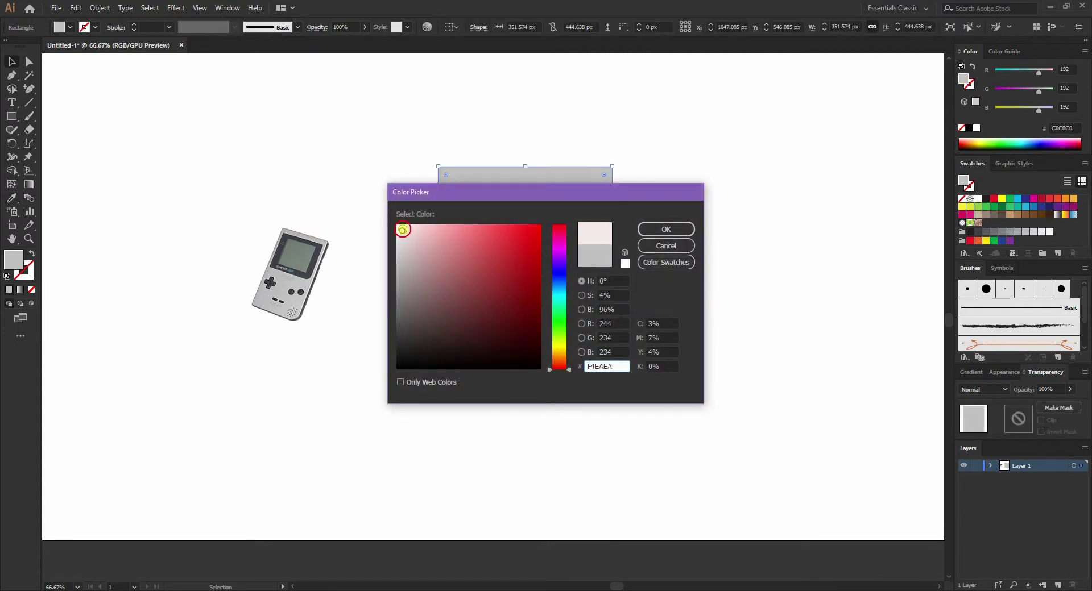
drag(571, 296, 558, 292)
click(405, 234)
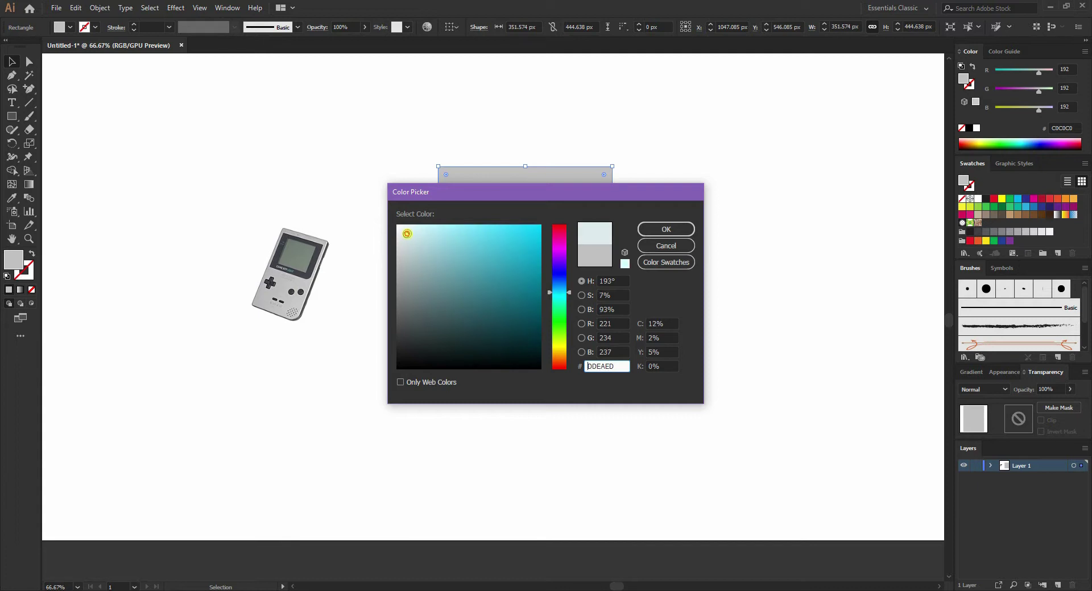
click(665, 230)
click(714, 317)
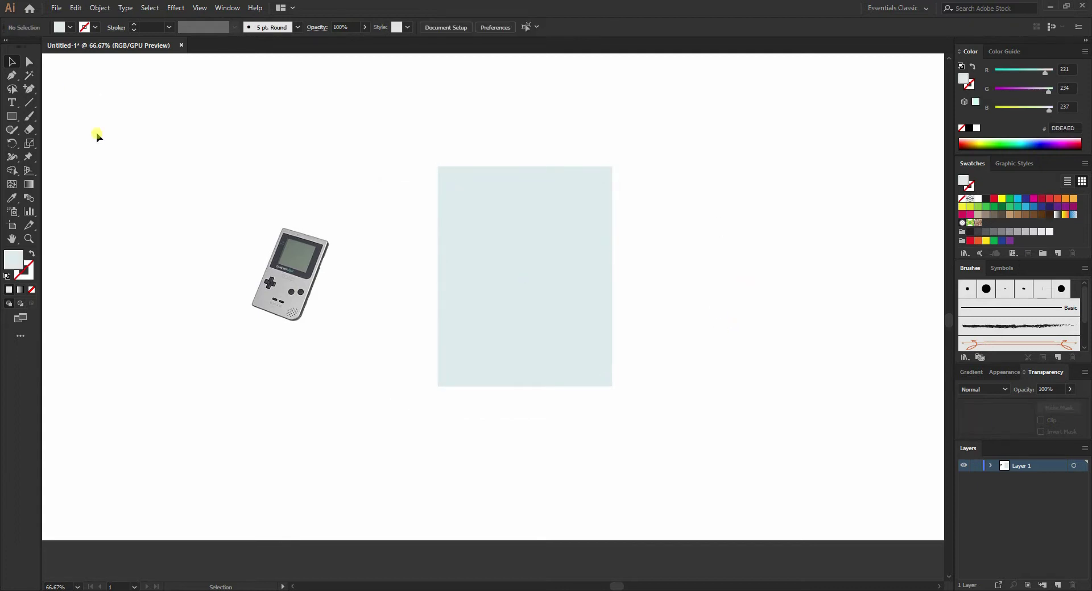
click(472, 226)
click(30, 61)
click(711, 404)
Round the rectangle's bottom-right corner to about 60.32 px.
drag(677, 343, 576, 407)
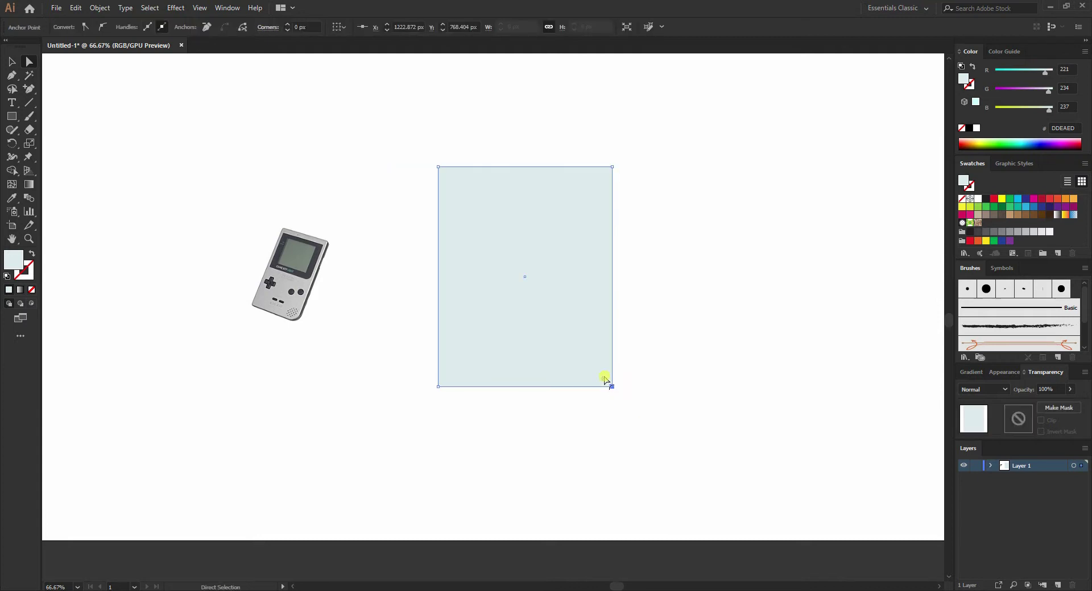
drag(604, 378, 590, 359)
click(707, 319)
Nudge the left-edge anchors right to narrow the body to 328.574 px wide.
drag(386, 125, 469, 432)
key(Right)
key(Right)
key(Right)
key(Right)
key(Right)
key(Right)
key(Right)
key(Right)
key(Right)
key(Right)
key(Right)
key(Right)
key(Right)
key(Right)
key(Right)
key(Right)
key(Right)
key(Right)
key(Right)
key(Right)
key(Right)
click(11, 61)
click(324, 110)
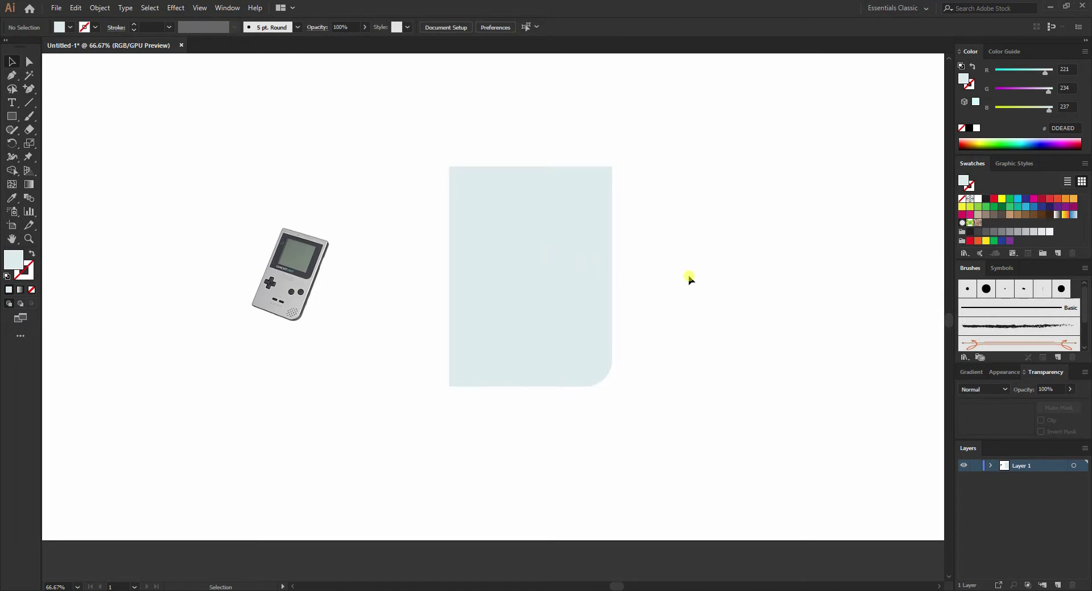
scroll(571, 186, up, 1)
Draw a rectangle across the top of the body for the screen bezel.
click(558, 243)
click(765, 217)
click(12, 119)
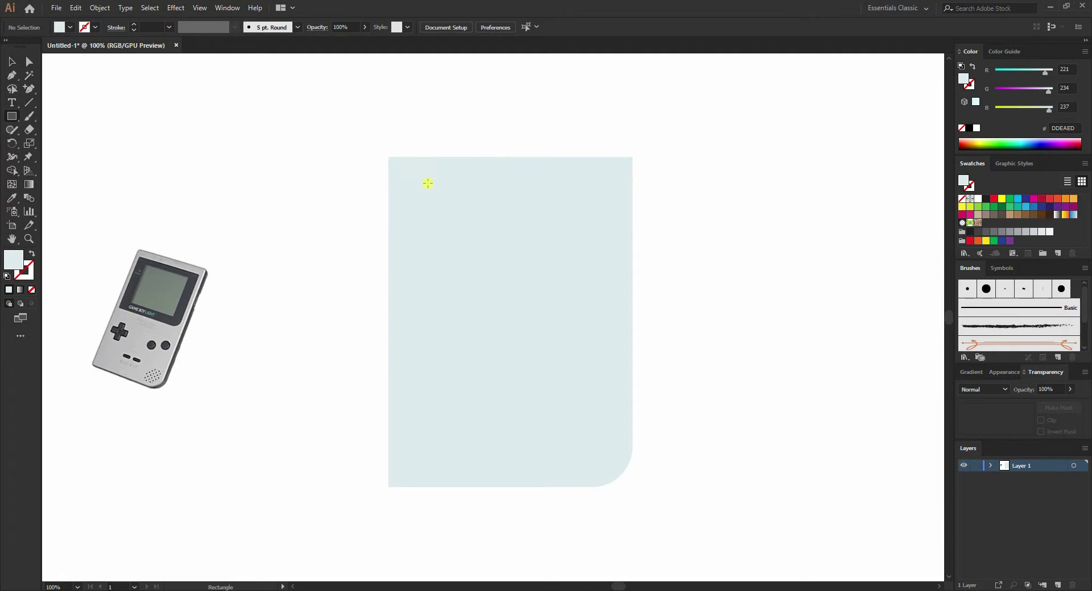
drag(405, 175, 615, 320)
click(11, 62)
click(363, 165)
click(438, 212)
Fill the screen rectangle with dark teal 648D93.
double_click(964, 83)
mouse_move(407, 235)
mouse_down()
mouse_move(414, 258)
mouse_move(438, 250)
mouse_up()
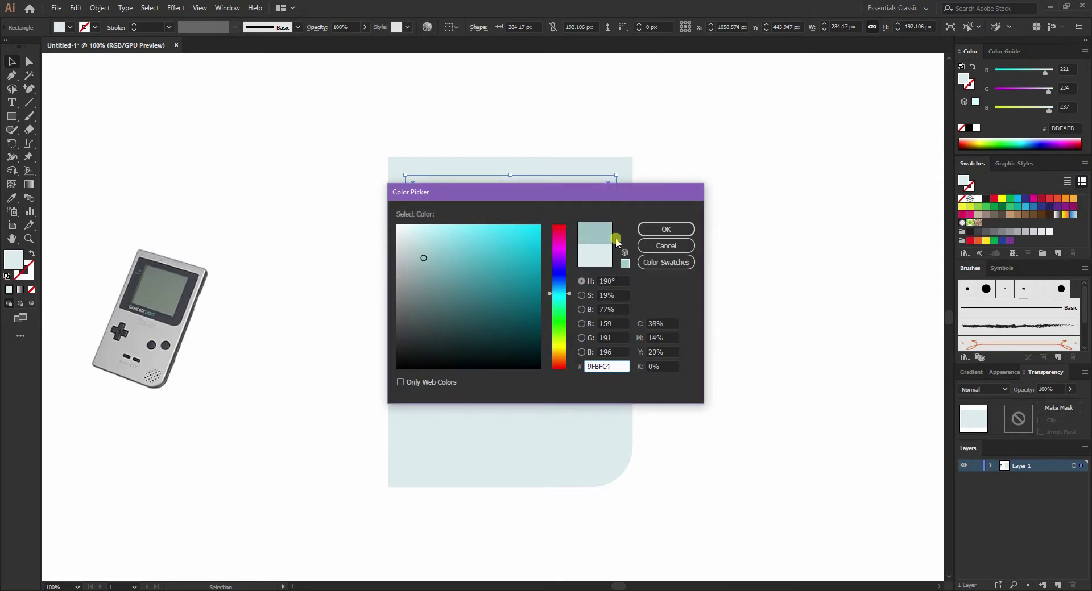
click(658, 230)
click(442, 282)
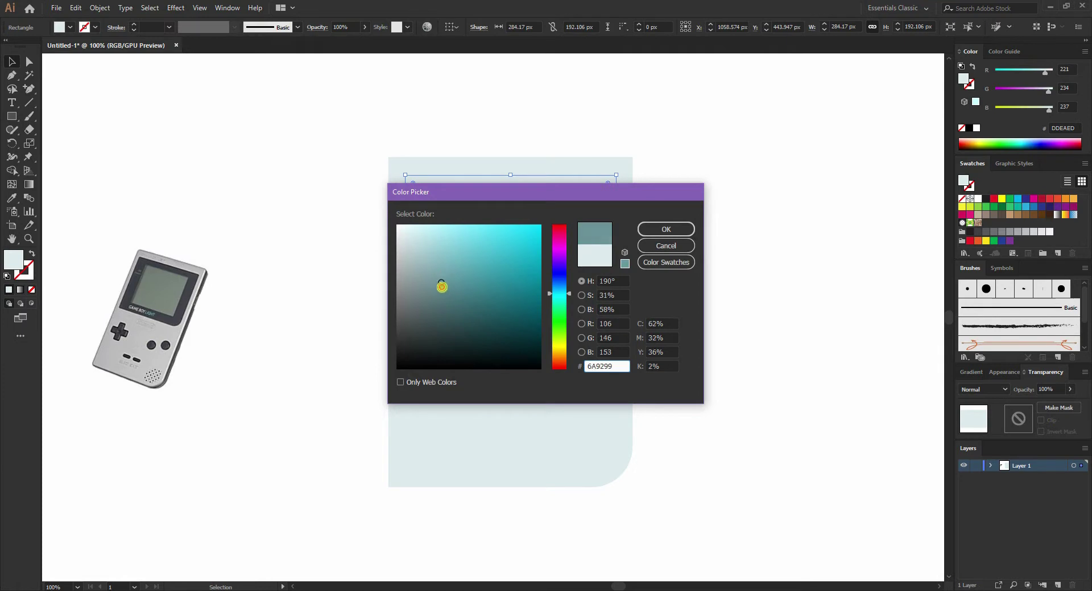
drag(438, 281, 442, 285)
click(663, 231)
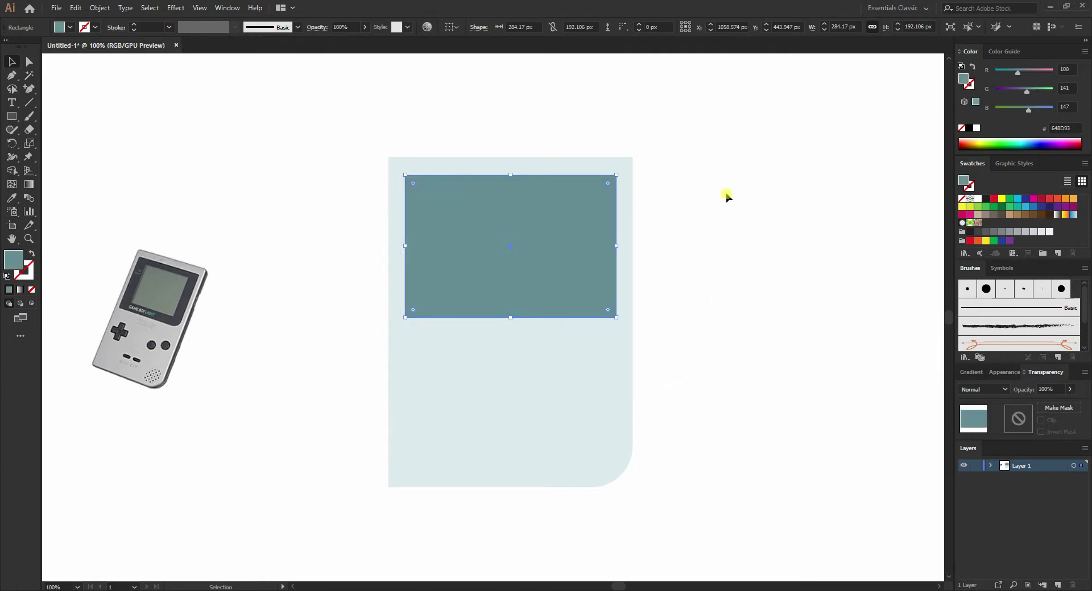
click(724, 193)
click(526, 263)
Align the screen rectangle to the body, using the body as key object.
drag(736, 214, 404, 429)
click(511, 383)
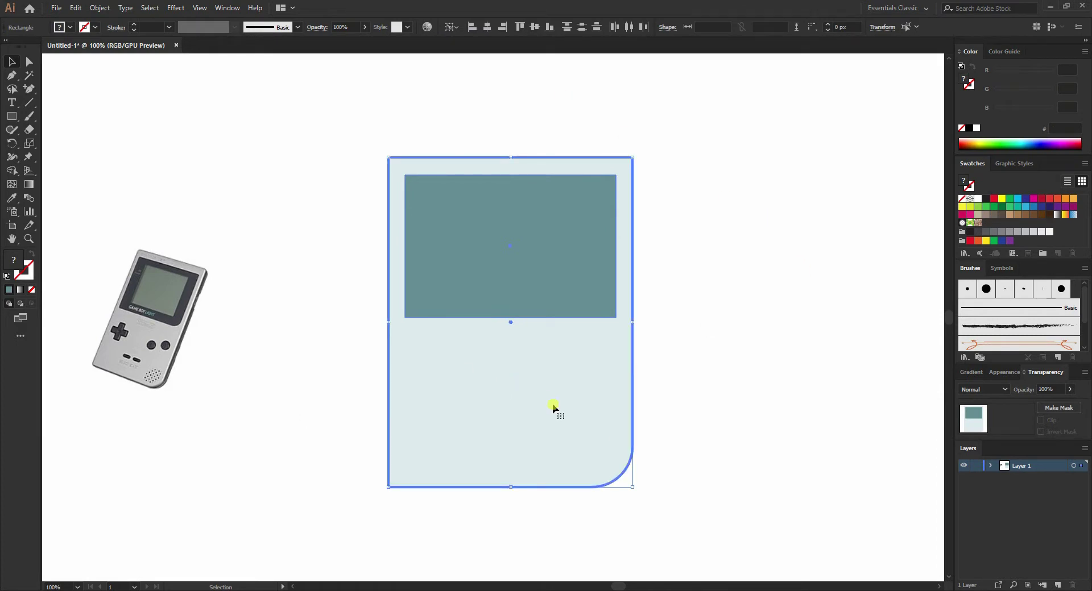
click(670, 329)
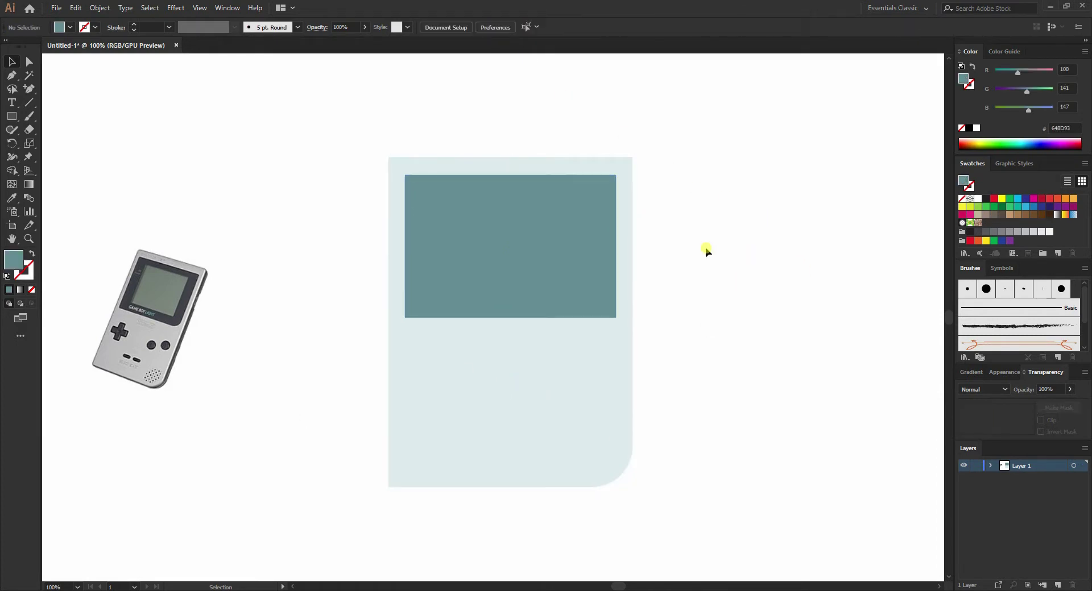
click(541, 250)
click(764, 249)
Round the screen's bottom-right corner to about 20 px.
click(29, 60)
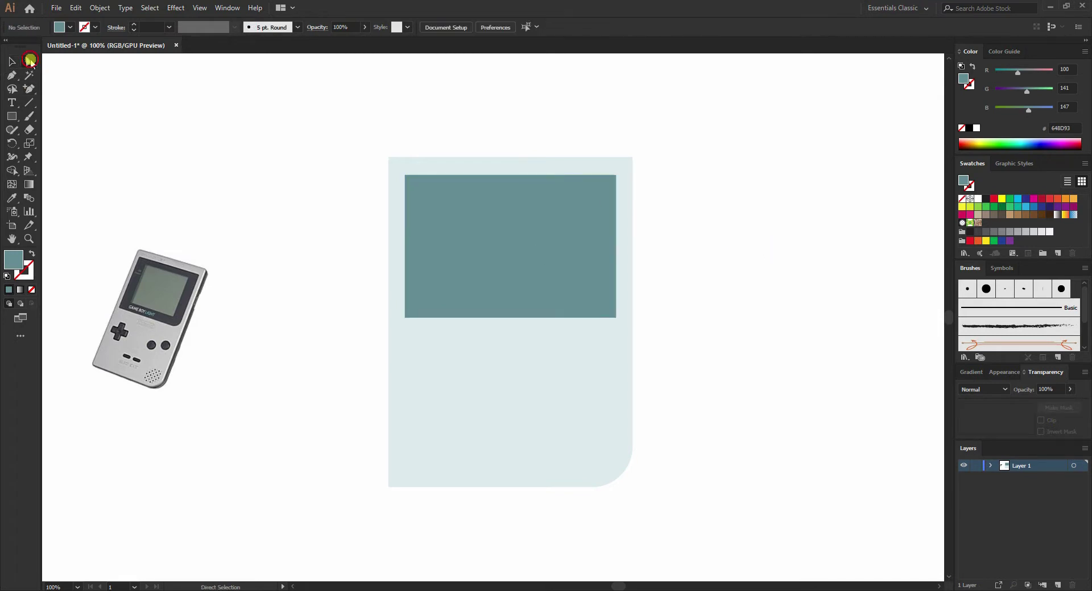
click(610, 314)
mouse_move(608, 309)
mouse_down()
mouse_move(595, 292)
mouse_move(604, 301)
mouse_up()
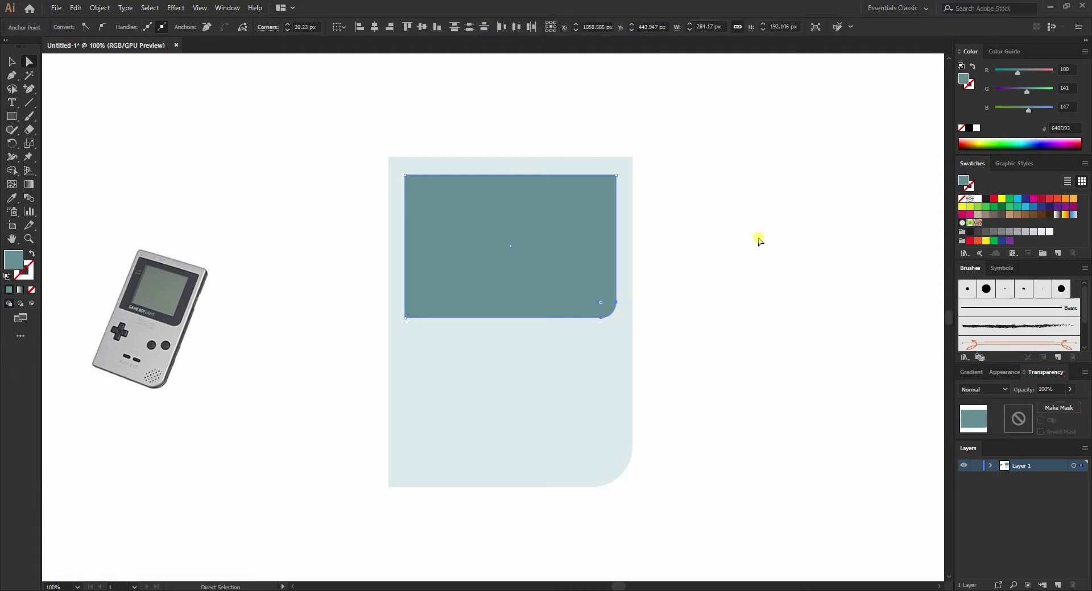
click(12, 61)
click(125, 140)
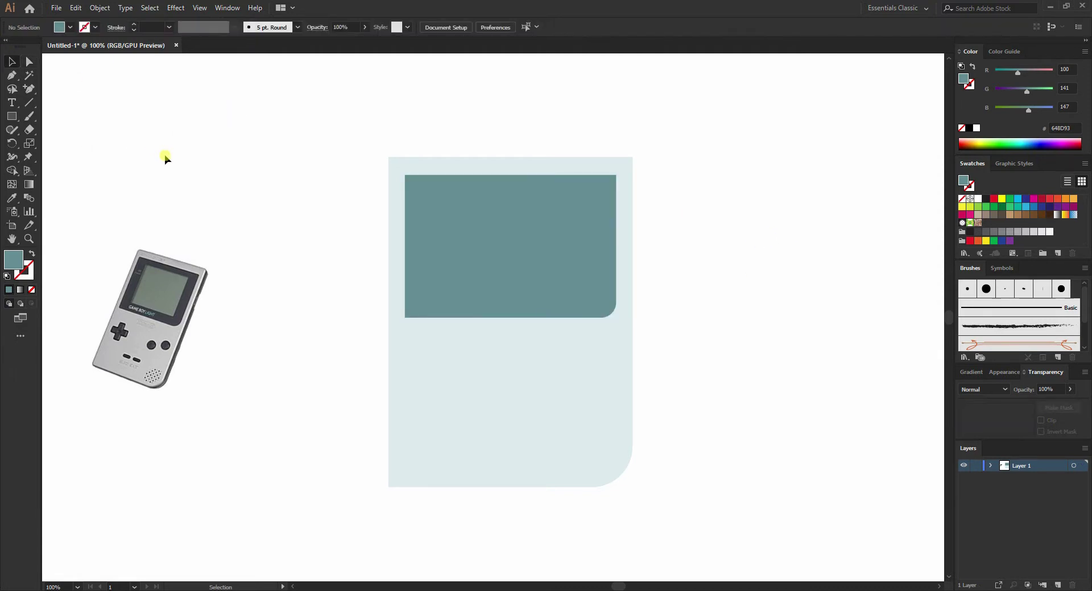
click(11, 116)
Draw an inner display rectangle and centre it horizontally within the teal bezel.
drag(427, 190, 597, 296)
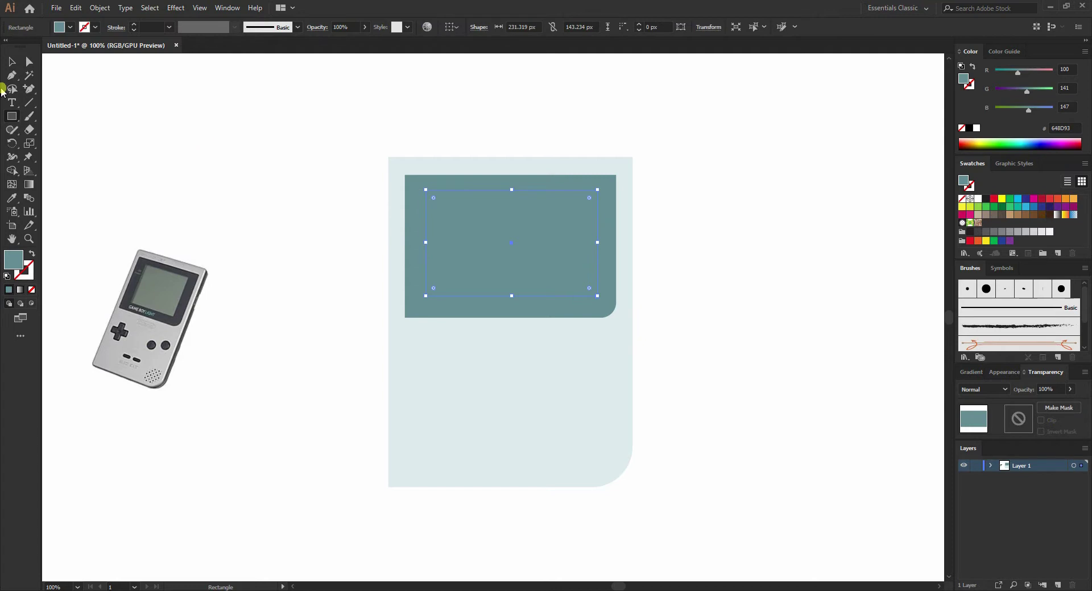
click(12, 62)
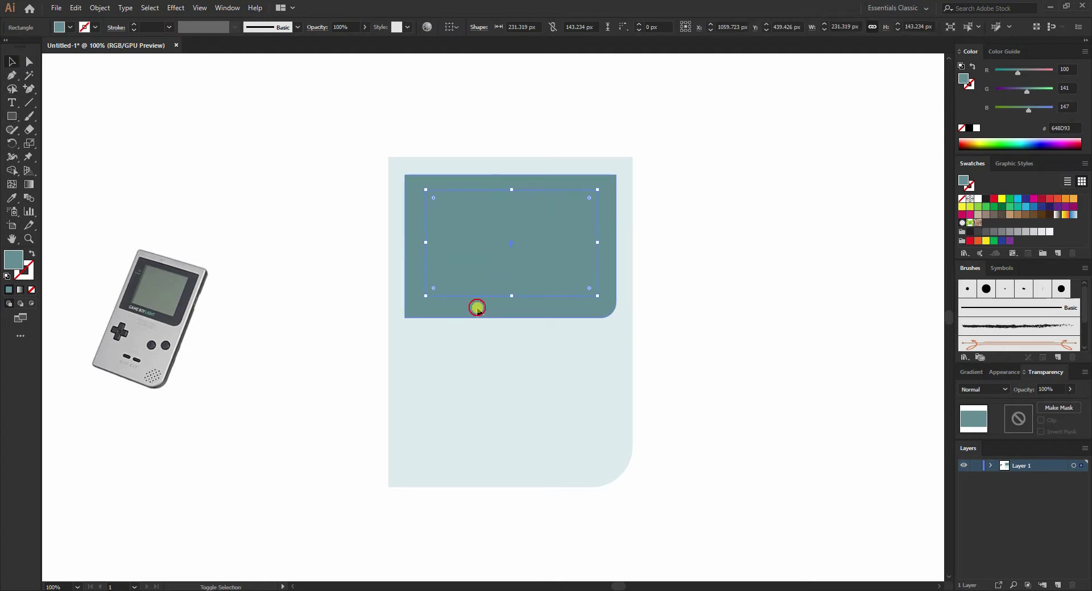
shift+click(487, 377)
click(486, 27)
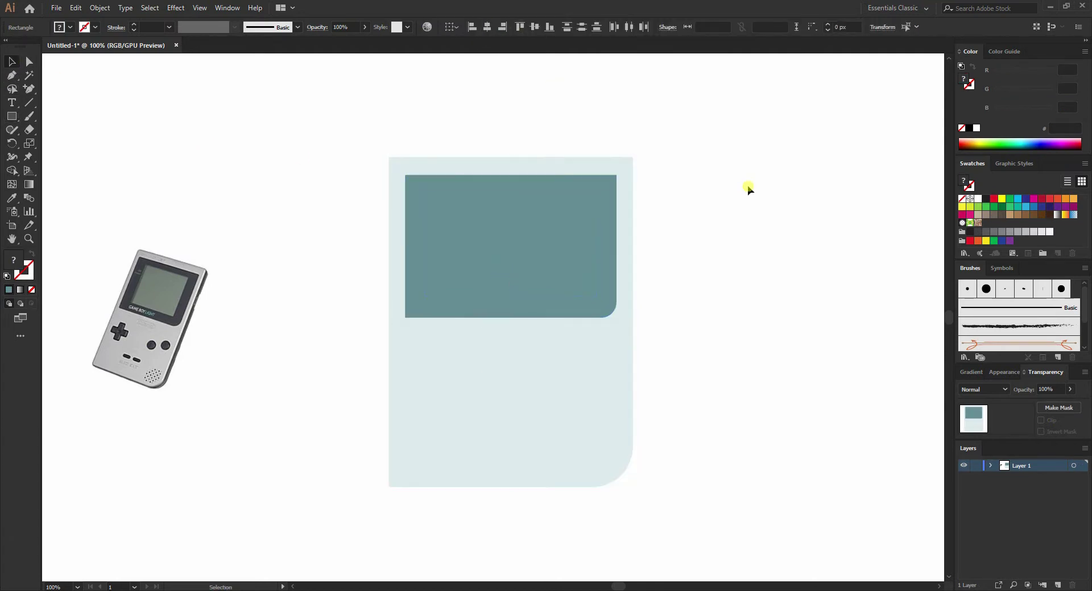
click(654, 289)
click(556, 288)
Fill the display rectangle light blue BADBE0, starting from the sampled body colour.
key(i)
click(522, 391)
double_click(14, 260)
drag(408, 242, 420, 241)
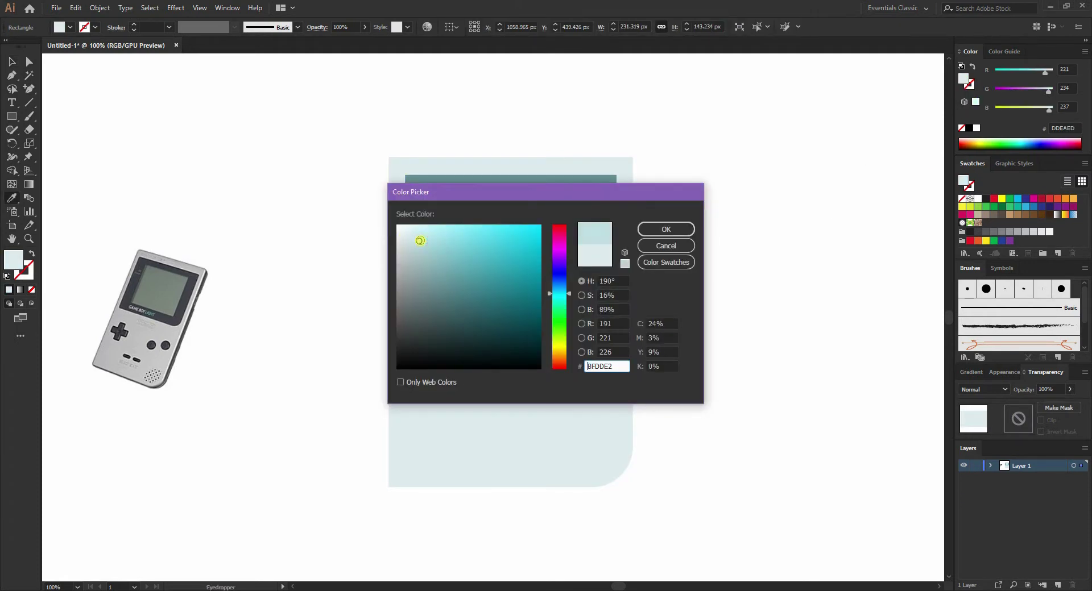
click(665, 229)
click(10, 63)
click(241, 138)
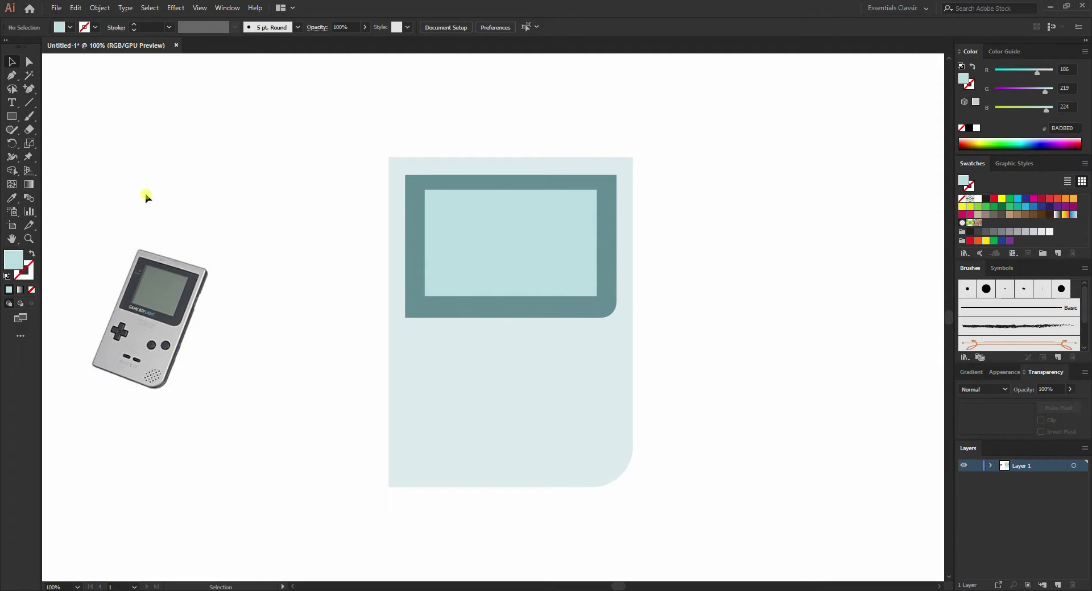
click(11, 116)
Draw a small upright bar on the lower left of the body.
scroll(432, 412, up, 2)
scroll(432, 412, up, 1)
scroll(393, 368, down, 1)
drag(403, 349, 437, 430)
scroll(550, 328, down, 2)
click(12, 61)
click(548, 368)
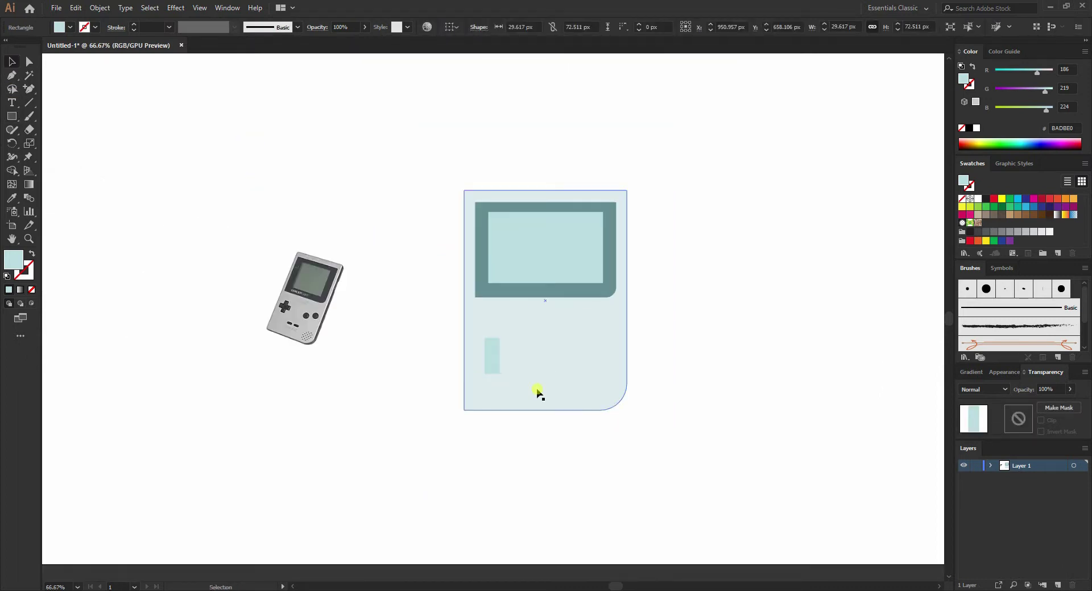
scroll(504, 388, up, 1)
click(491, 359)
Fill the bar orange and shift it slightly right.
scroll(509, 348, up, 2)
scroll(292, 348, down, 1)
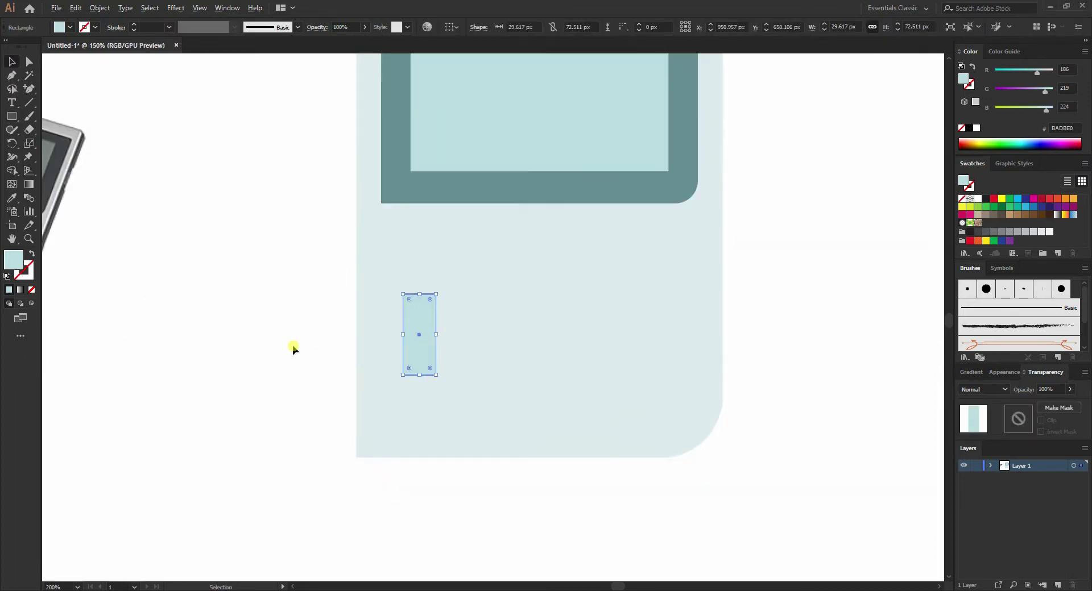
click(977, 241)
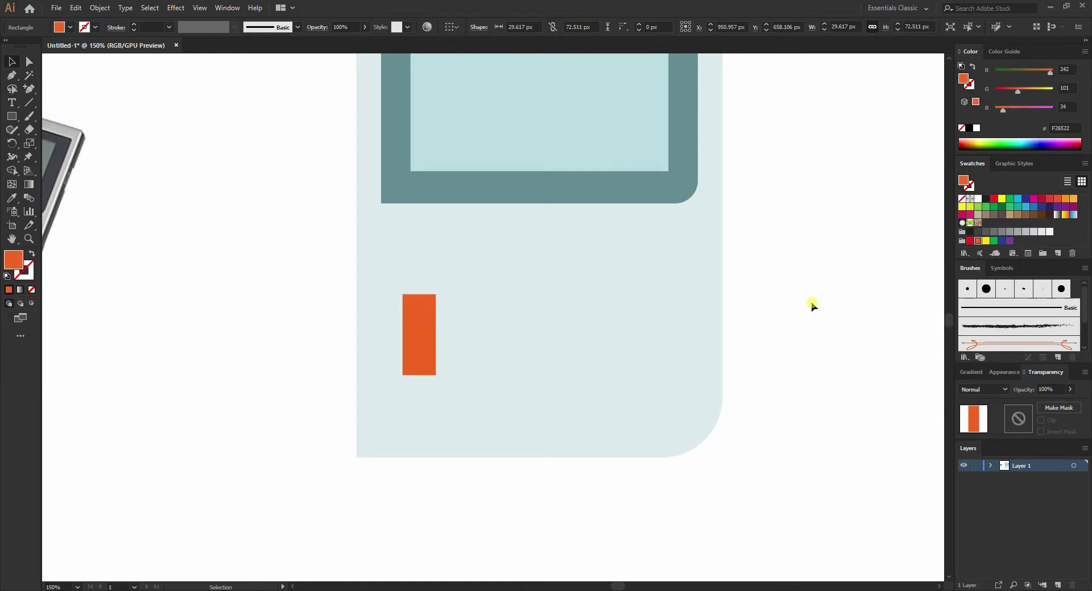
click(860, 302)
scroll(443, 319, down, 1)
scroll(449, 335, up, 1)
drag(450, 335, 468, 318)
Rotate a 90° copy of the bar into a cross and group both pieces.
key(a)
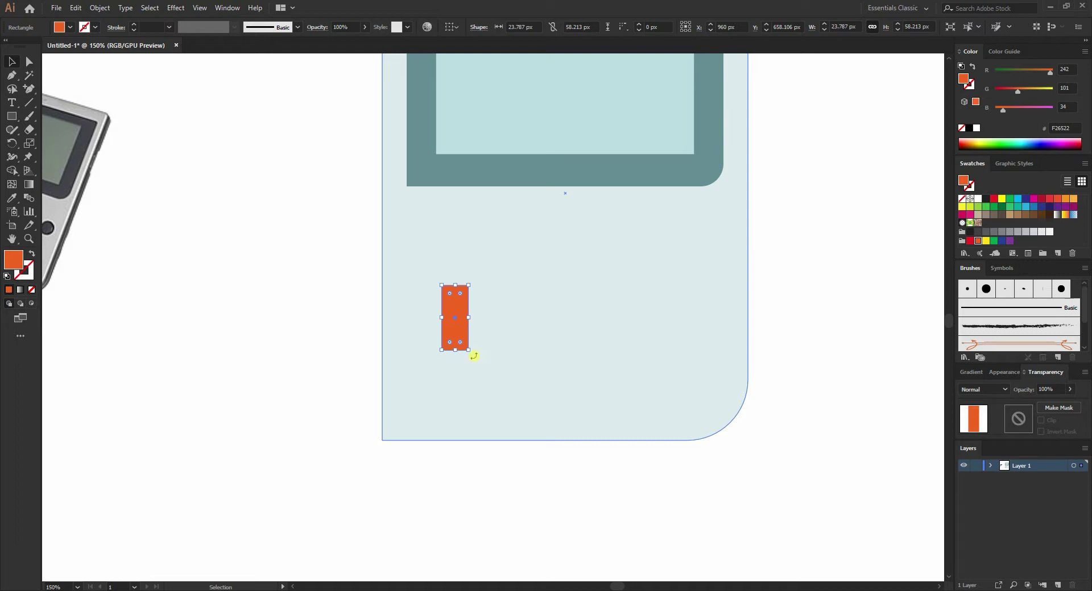
drag(473, 355, 500, 315)
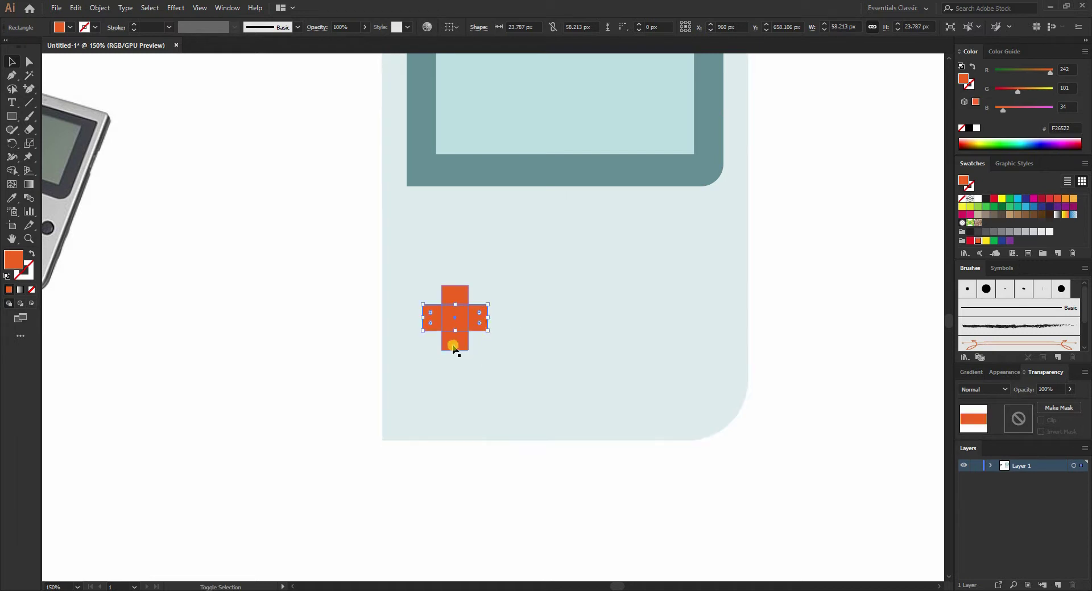
shift+click(454, 347)
key(ctrl+g)
scroll(578, 334, down, 1)
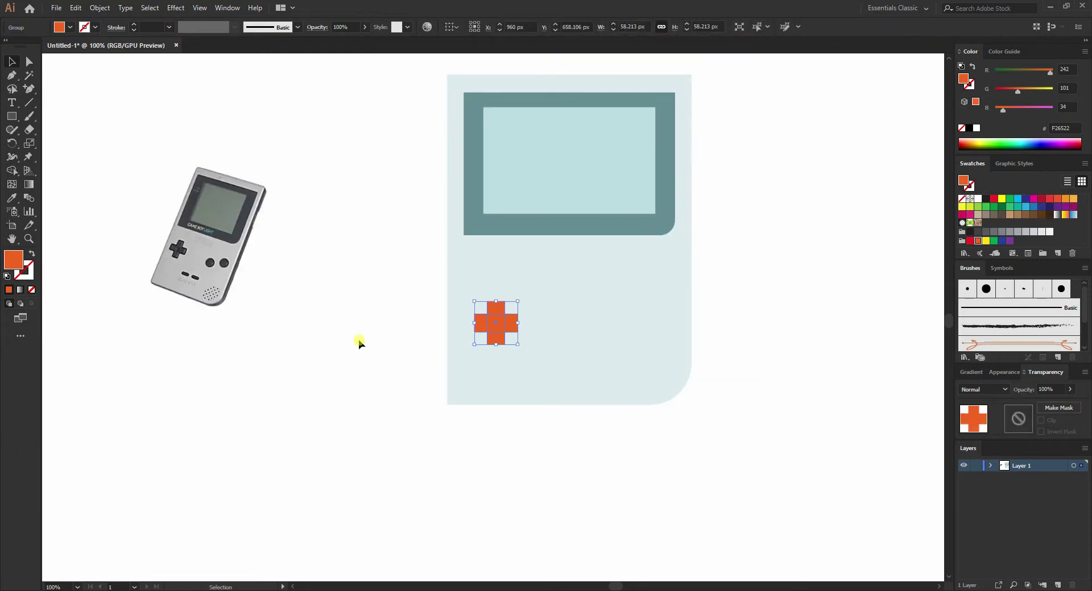
Delete the horizontal bar from the cross group, keeping only the vertical bar.
scroll(541, 343, up, 1)
double_click(495, 312)
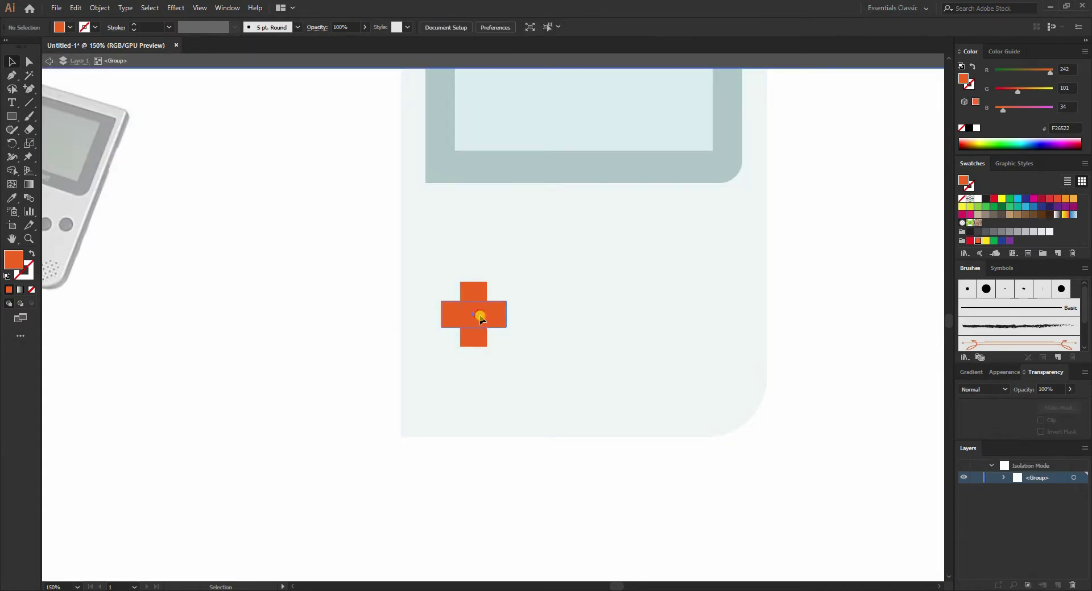
click(480, 312)
key(Delete)
key(Escape)
click(486, 321)
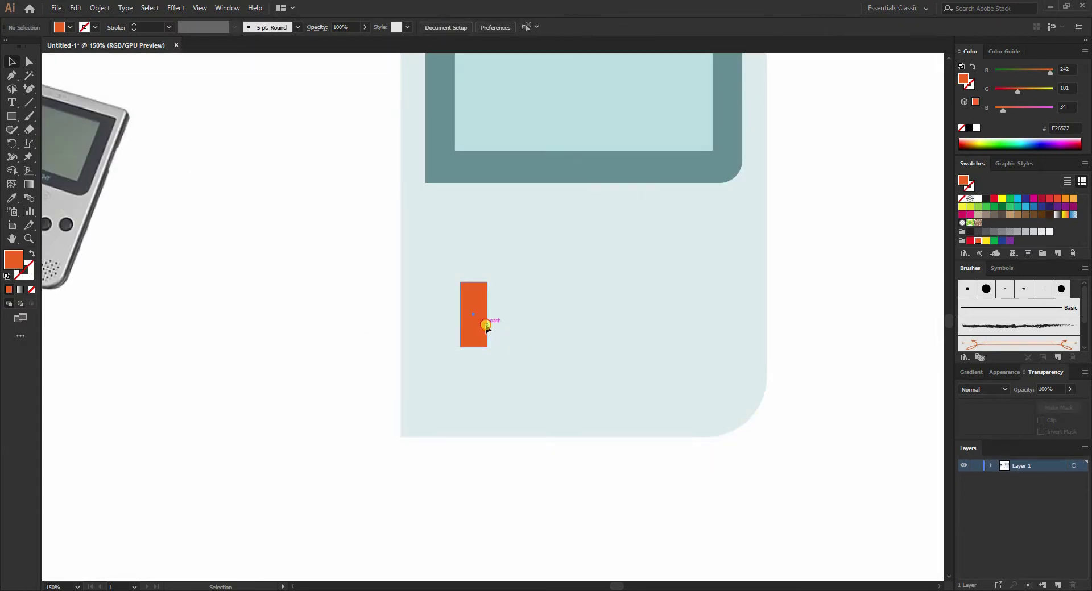
Move the vertical bar higher and rotate a 90° copy to rebuild the cross.
scroll(544, 339, down, 2)
scroll(510, 326, up, 1)
drag(516, 338, 539, 302)
scroll(509, 299, up, 3)
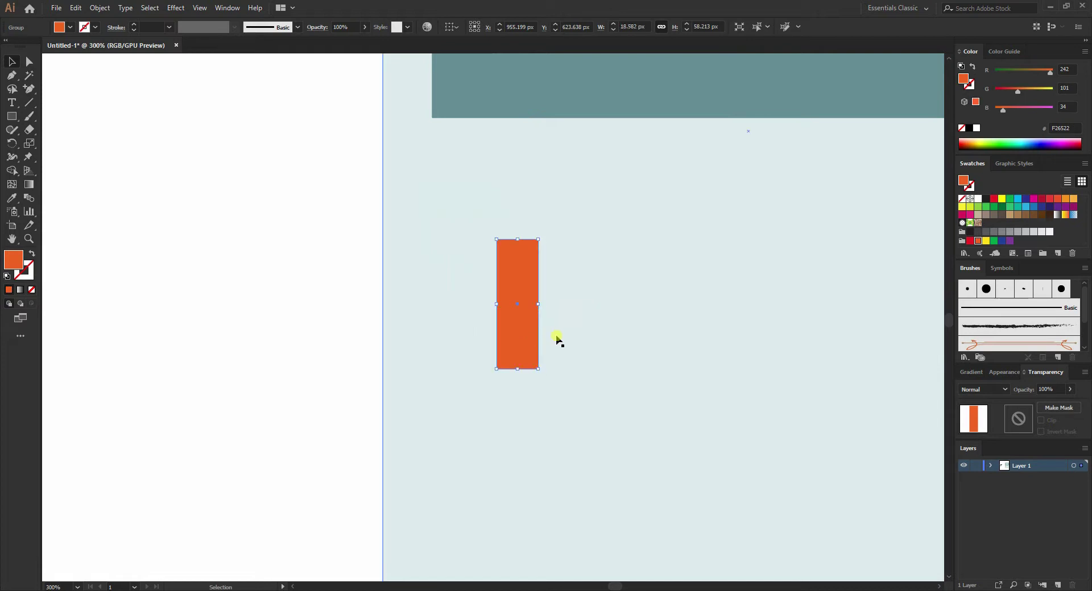
drag(543, 373, 617, 291)
shift+click(513, 354)
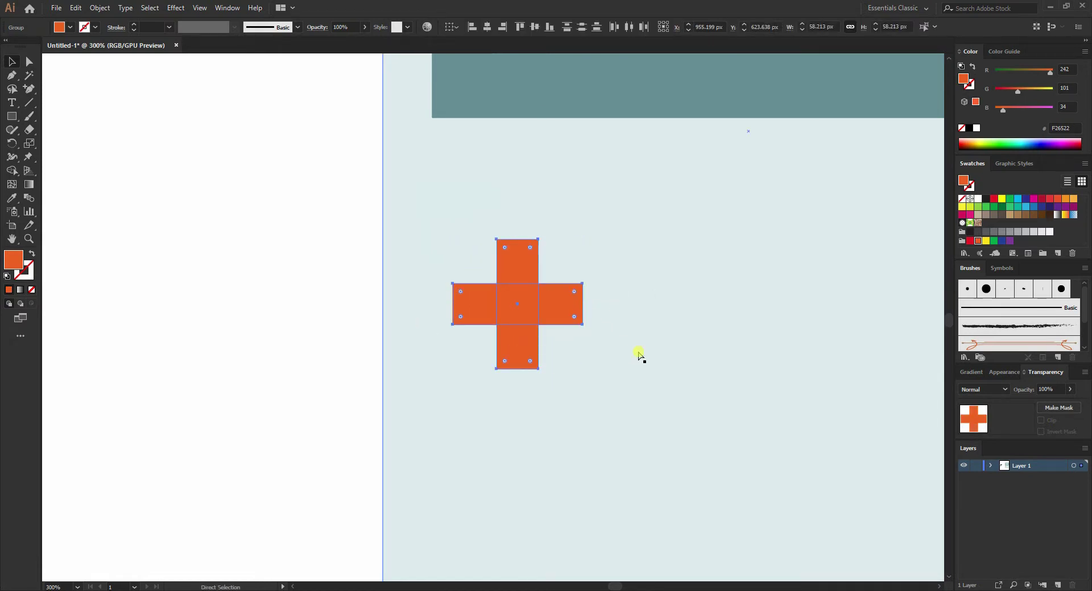
Draw a circle to the right of the orange D-pad cross.
key(ctrl+1)
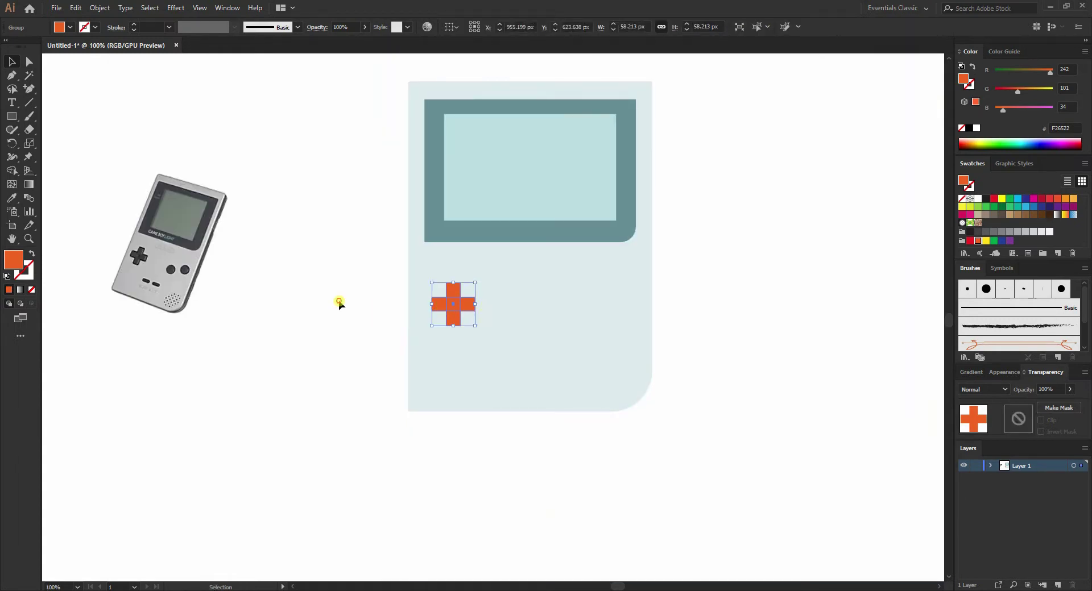
click(337, 302)
drag(12, 116, 67, 145)
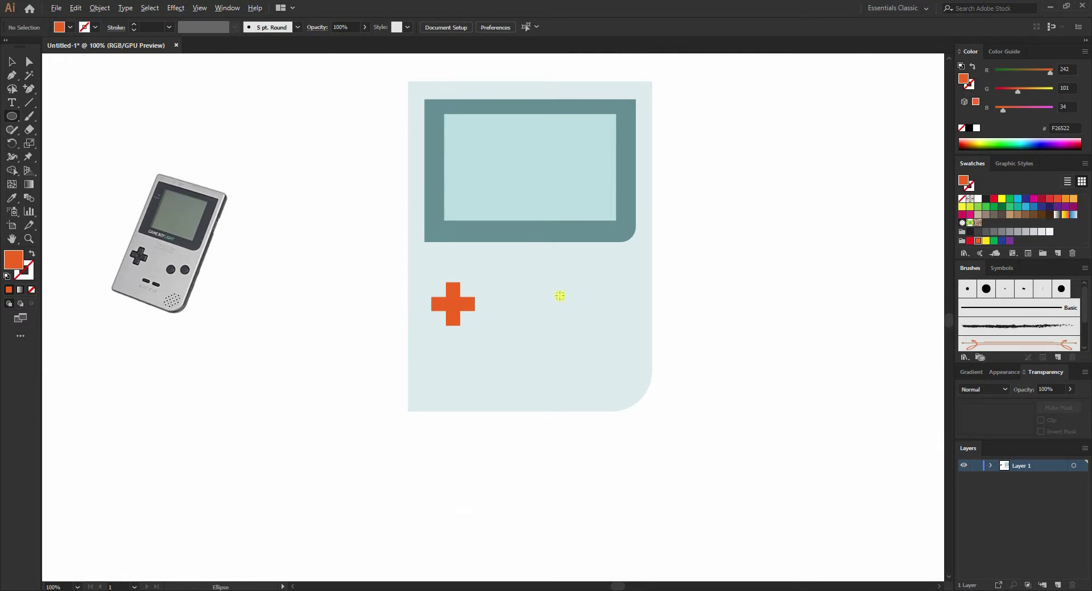
scroll(602, 307, up, 1)
drag(557, 311, 562, 337)
click(10, 67)
Give the circle the screen frame's teal and duplicate it up and to the right.
key(i)
click(577, 197)
click(11, 62)
drag(563, 333, 619, 297)
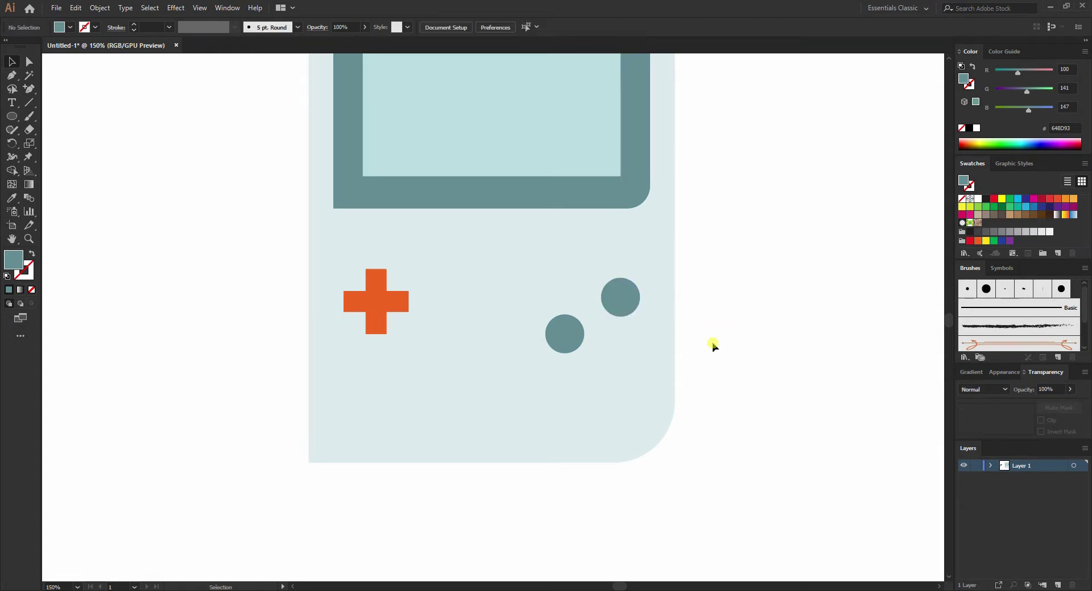
scroll(712, 341, down, 3)
scroll(714, 328, up, 2)
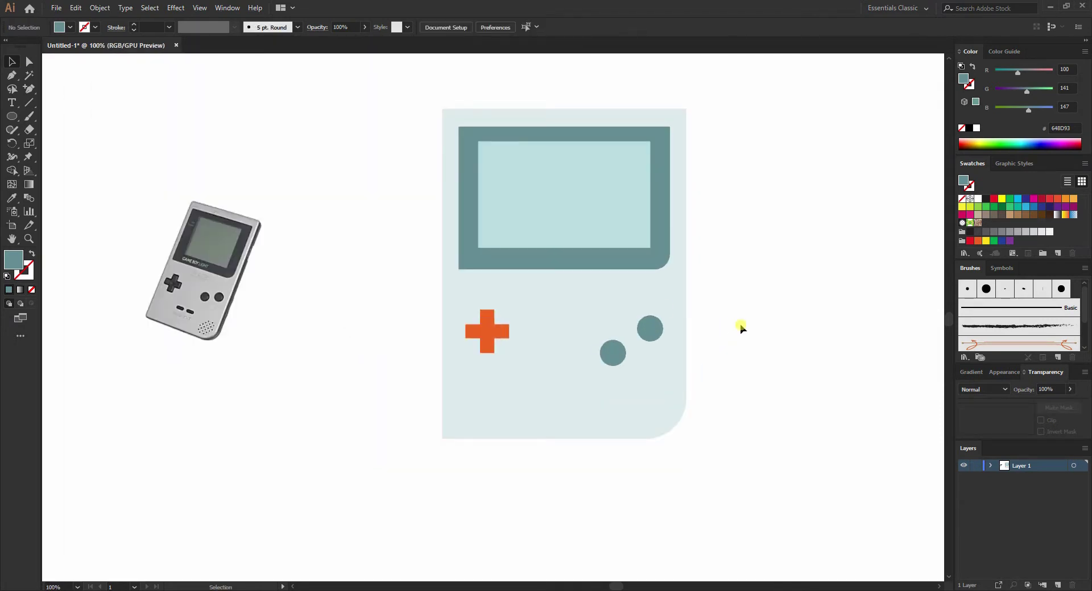
drag(12, 118, 80, 134)
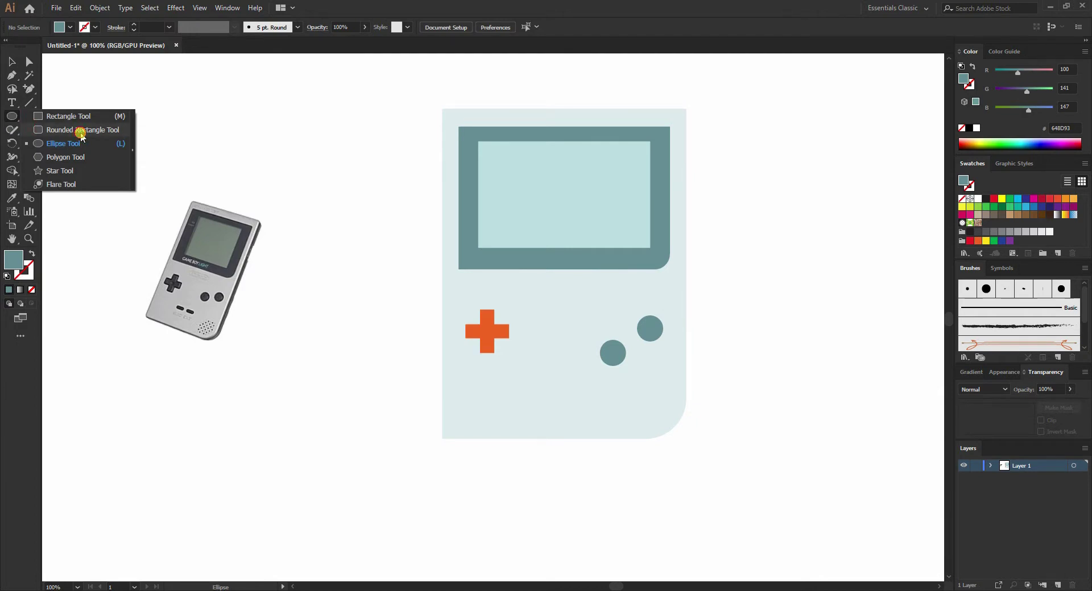
Draw a small rounded bar below the buttons and duplicate it to the right.
click(81, 131)
scroll(528, 402, up, 3)
drag(521, 388, 603, 403)
click(11, 61)
click(629, 422)
scroll(631, 418, up, 2)
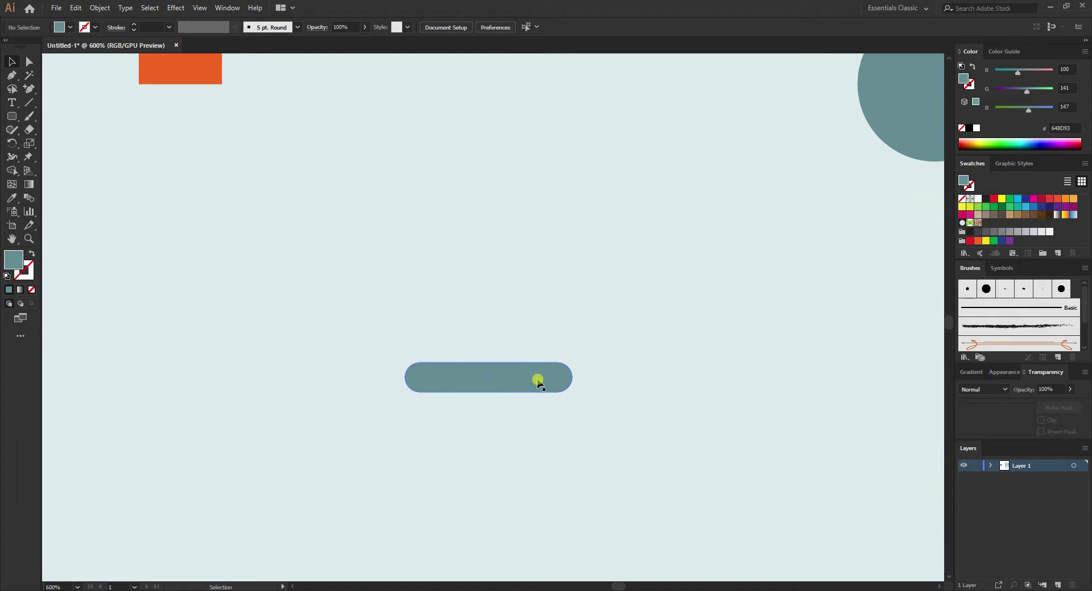
drag(522, 383, 714, 380)
Centre both rounded bars horizontally on the Game Boy body.
scroll(568, 275, down, 3)
scroll(577, 392, down, 1)
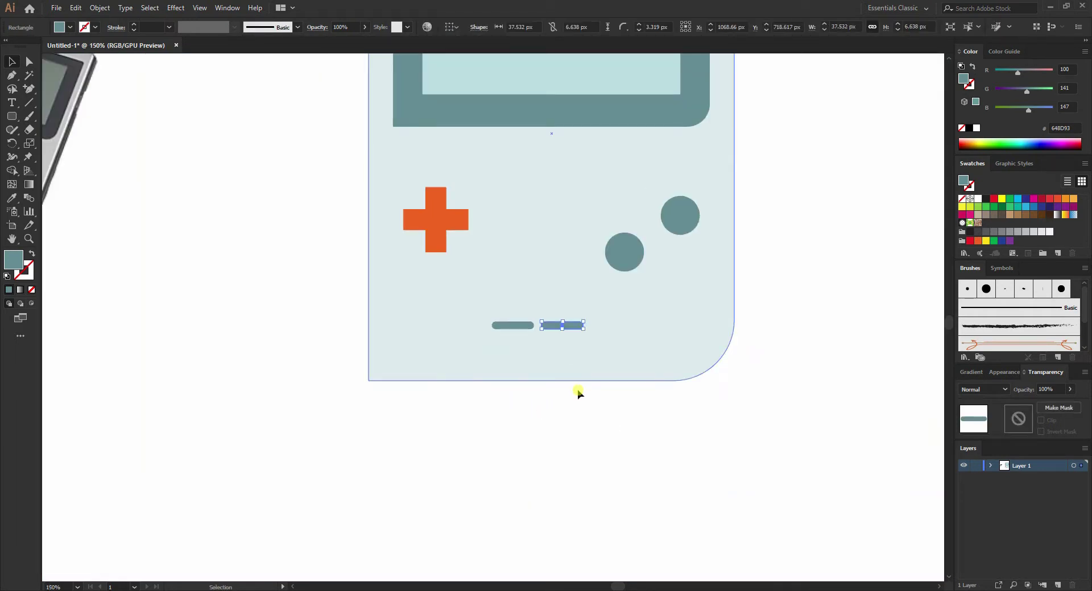
click(557, 433)
drag(563, 347, 522, 343)
key(a)
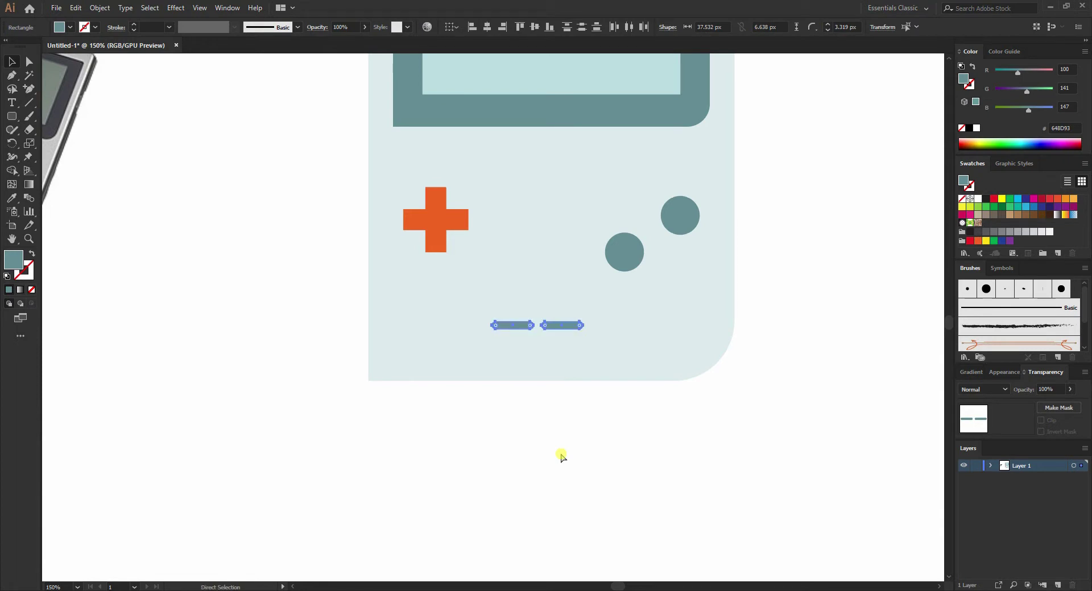
click(561, 458)
key(v)
scroll(548, 444, down, 3)
scroll(565, 441, up, 3)
drag(456, 416, 553, 370)
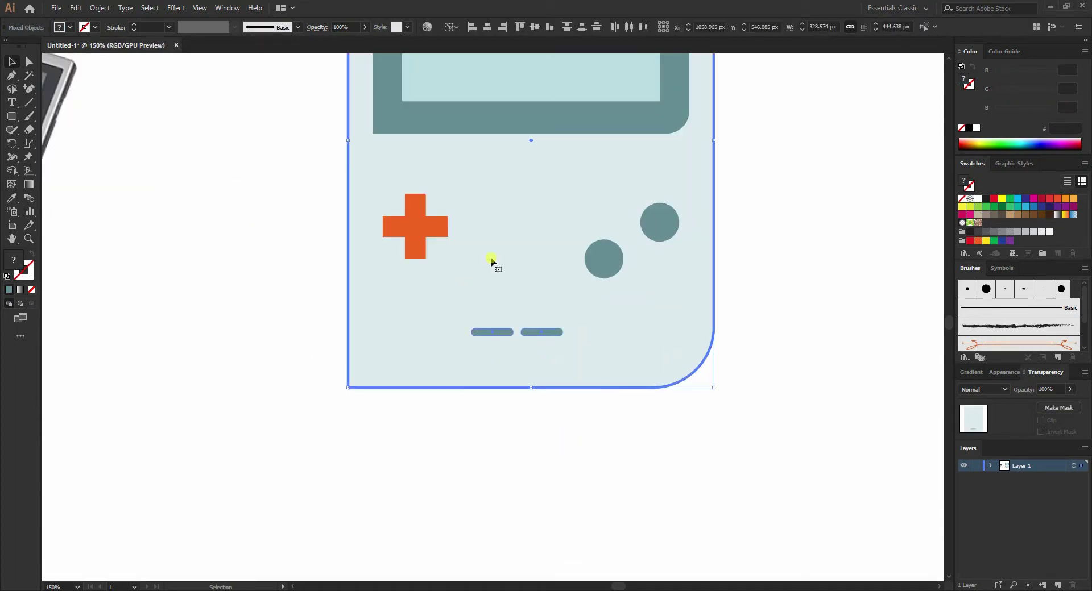
click(499, 31)
click(563, 470)
scroll(568, 430, down, 2)
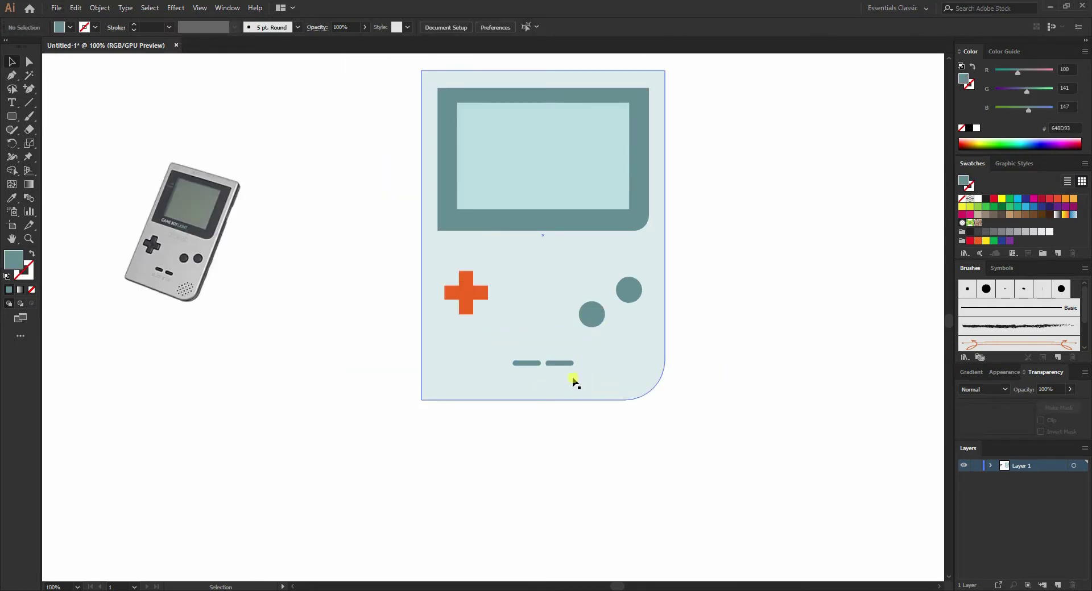
Nudge the speaker bars and reposition the right round button inside its group.
scroll(574, 382, up, 2)
drag(565, 362, 566, 363)
scroll(726, 318, down, 2)
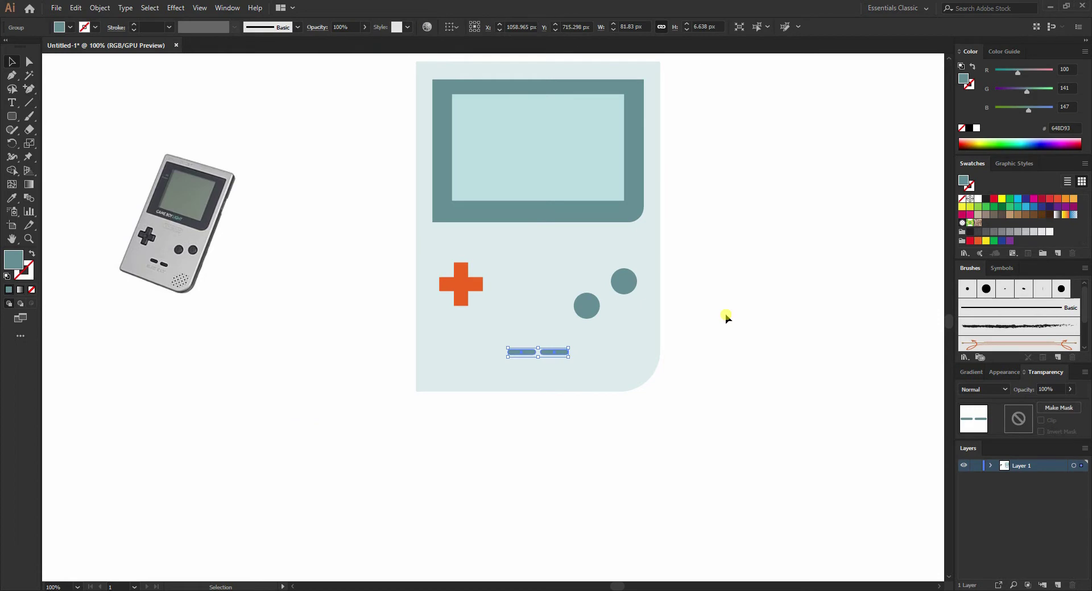
double_click(623, 287)
scroll(622, 286, up, 2)
drag(625, 284, 629, 292)
double_click(697, 275)
scroll(697, 276, down, 2)
Group the two round buttons and vertically centre them with the orange cross.
scroll(686, 278, up, 1)
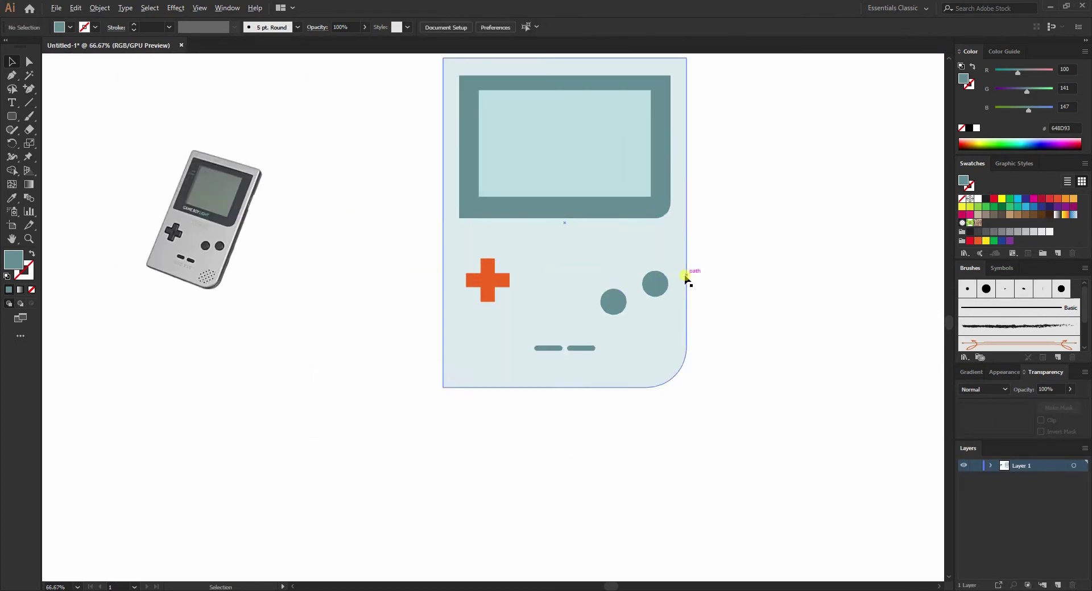
click(616, 301)
shift+click(654, 282)
key(ctrl+g)
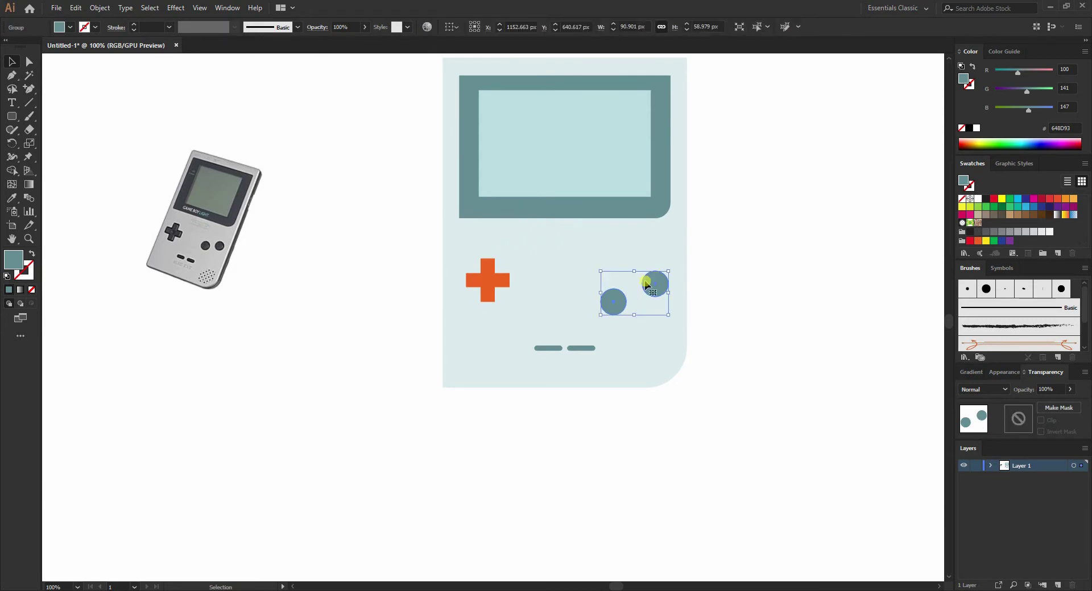
shift+click(492, 288)
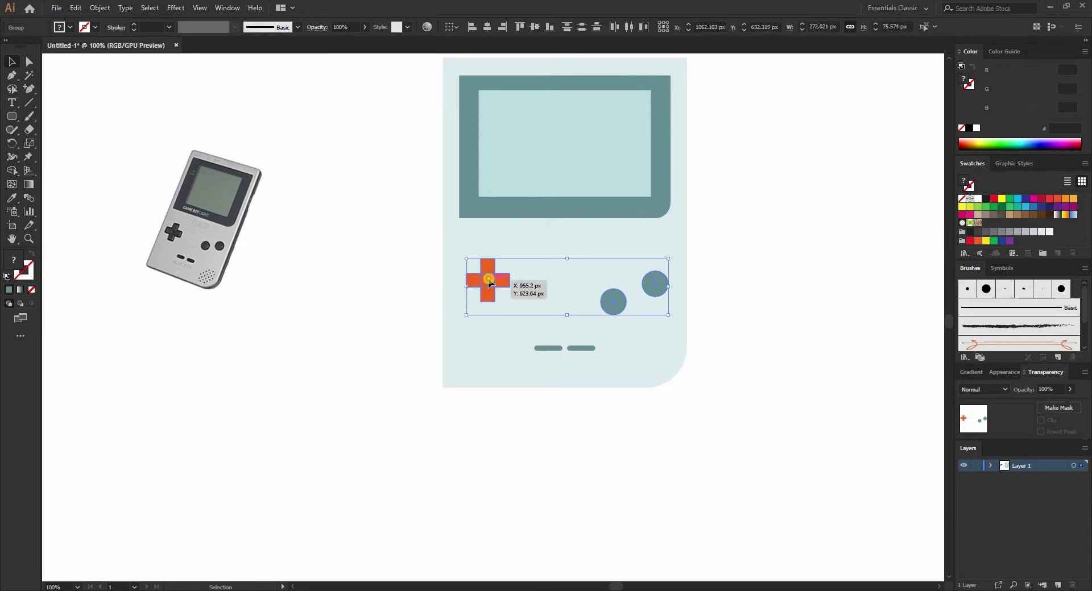
click(534, 27)
click(767, 241)
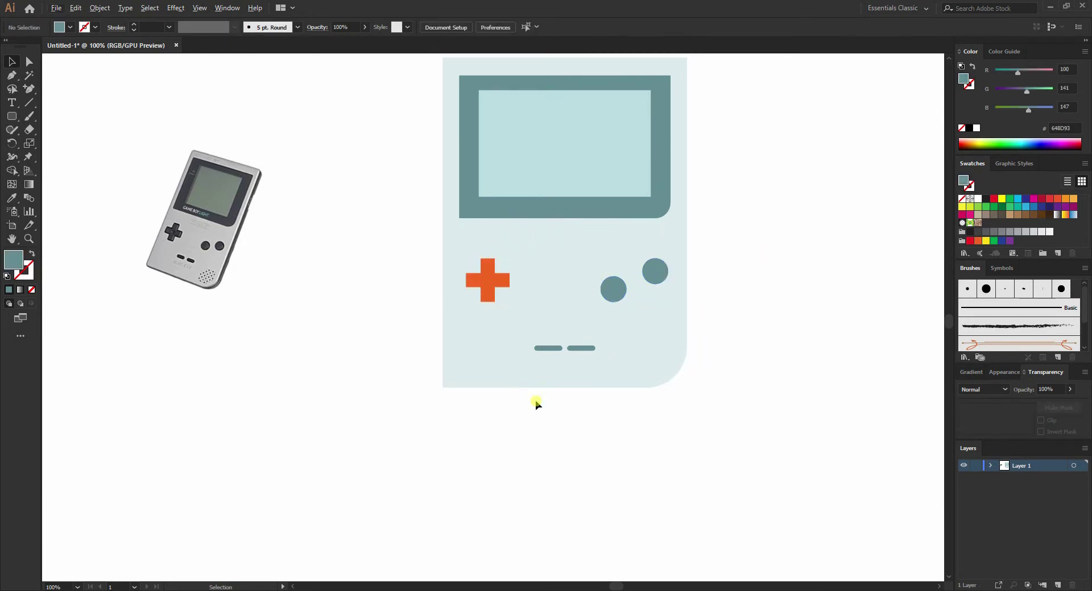
Draw a small teal circle below the Game Boy body.
scroll(132, 267, up, 3)
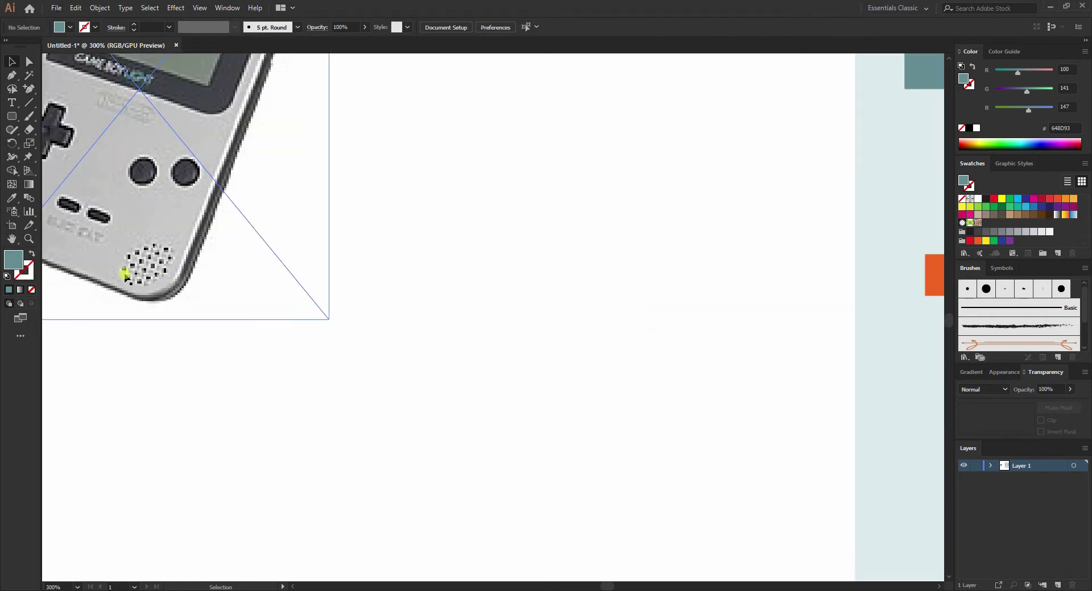
scroll(161, 271, down, 3)
scroll(623, 377, up, 2)
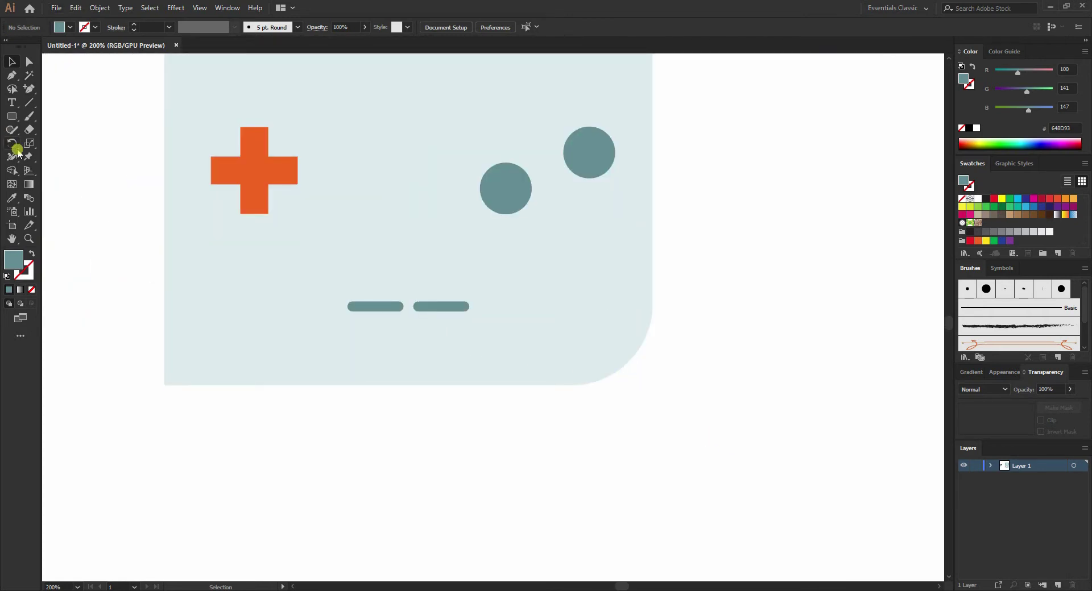
drag(11, 116, 61, 147)
scroll(558, 443, up, 1)
drag(474, 449, 481, 458)
click(12, 62)
click(537, 453)
Duplicate the circle into a row of seven, deleting the extra copy.
scroll(536, 454, up, 3)
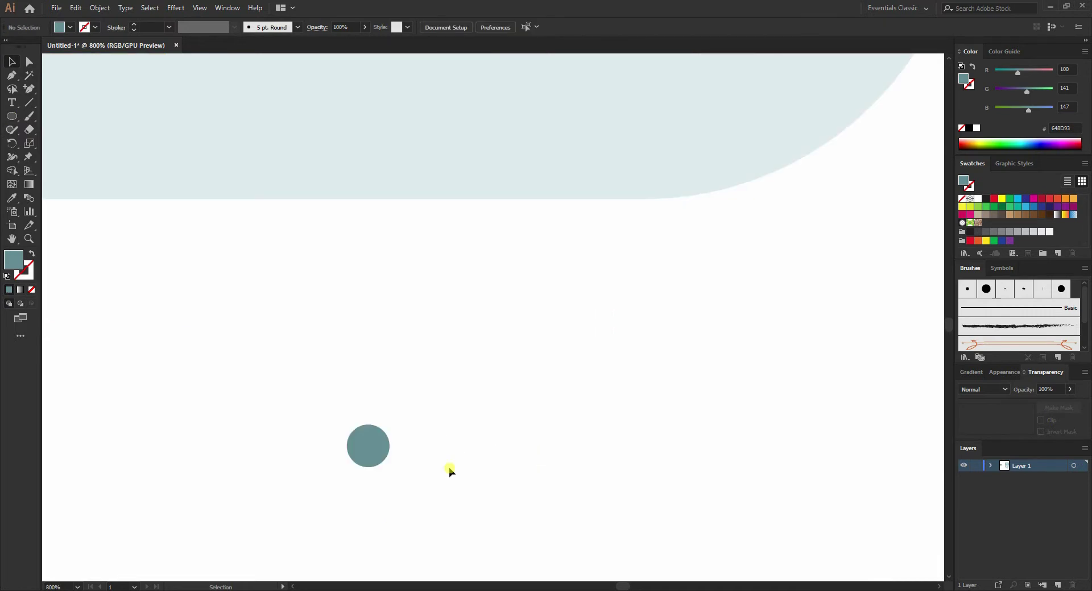
drag(380, 453, 467, 453)
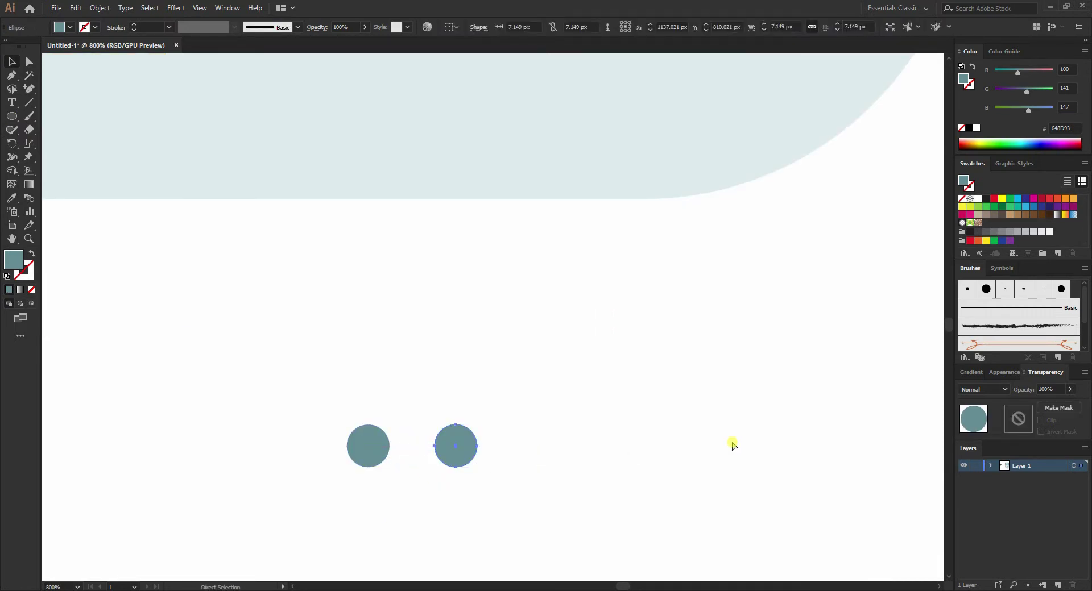
key(ctrl+d)
key(ctrl+d)
key(ctrl+d)
key(ctrl+d)
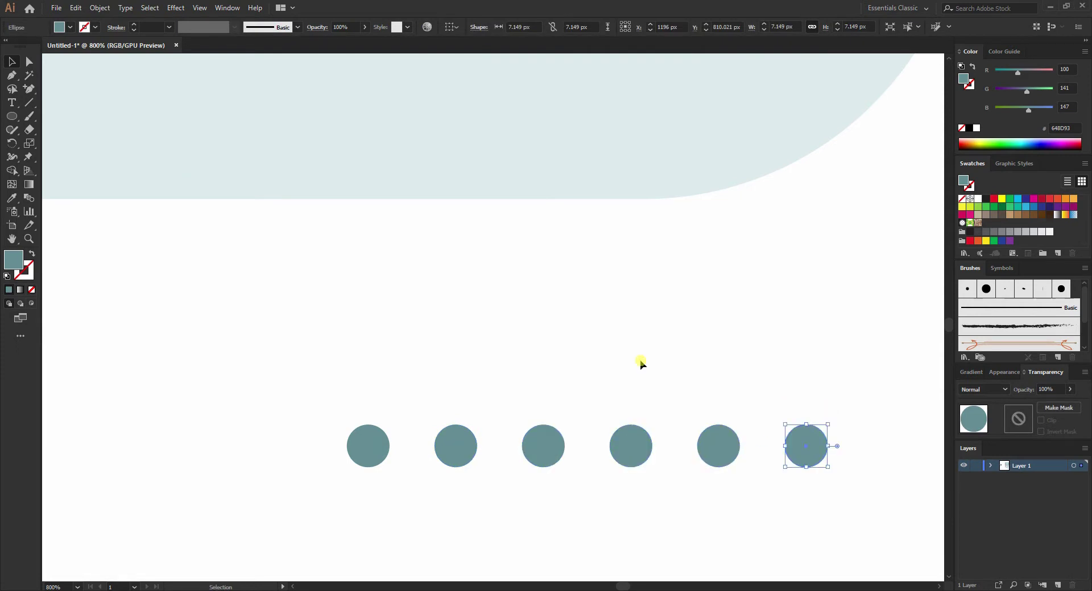
scroll(536, 324, down, 3)
click(406, 328)
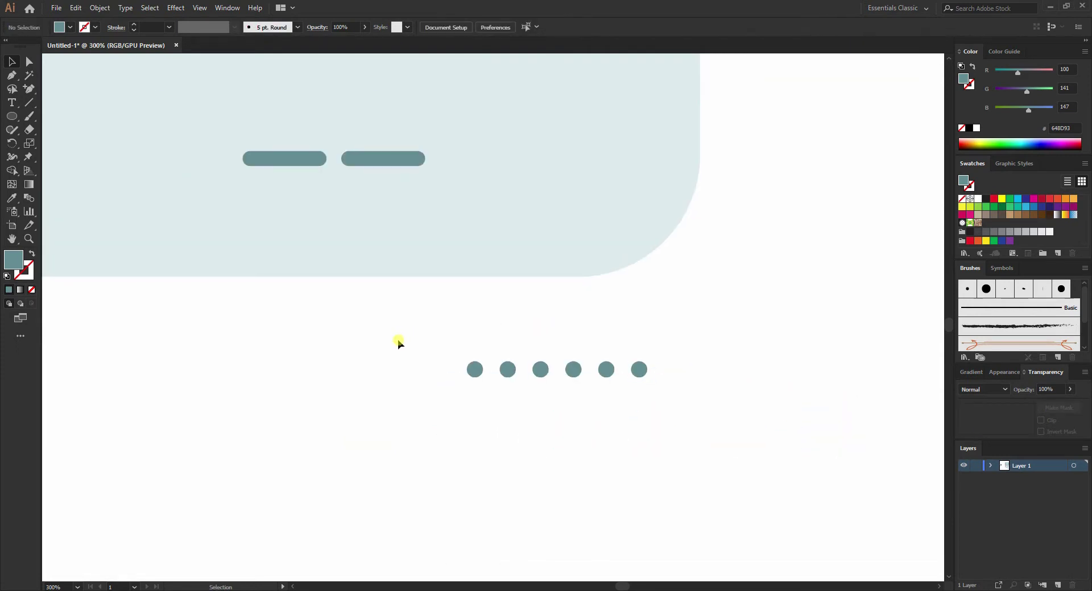
click(632, 373)
key(ctrl+d)
key(ctrl+d)
drag(391, 424, 694, 407)
key(Delete)
drag(739, 322, 486, 407)
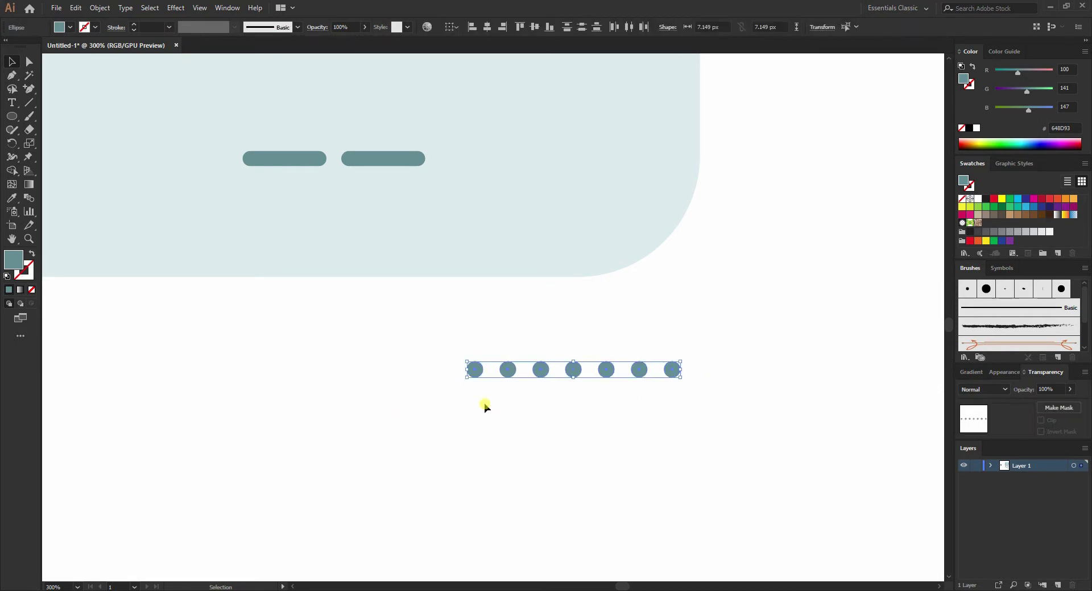
scroll(485, 401, up, 1)
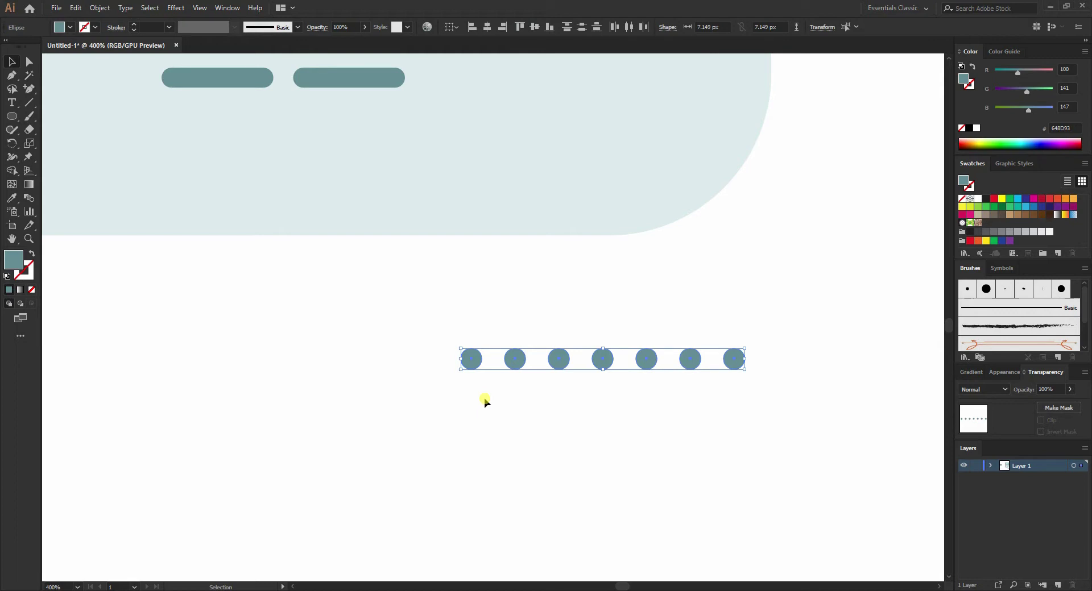
shift+click(477, 364)
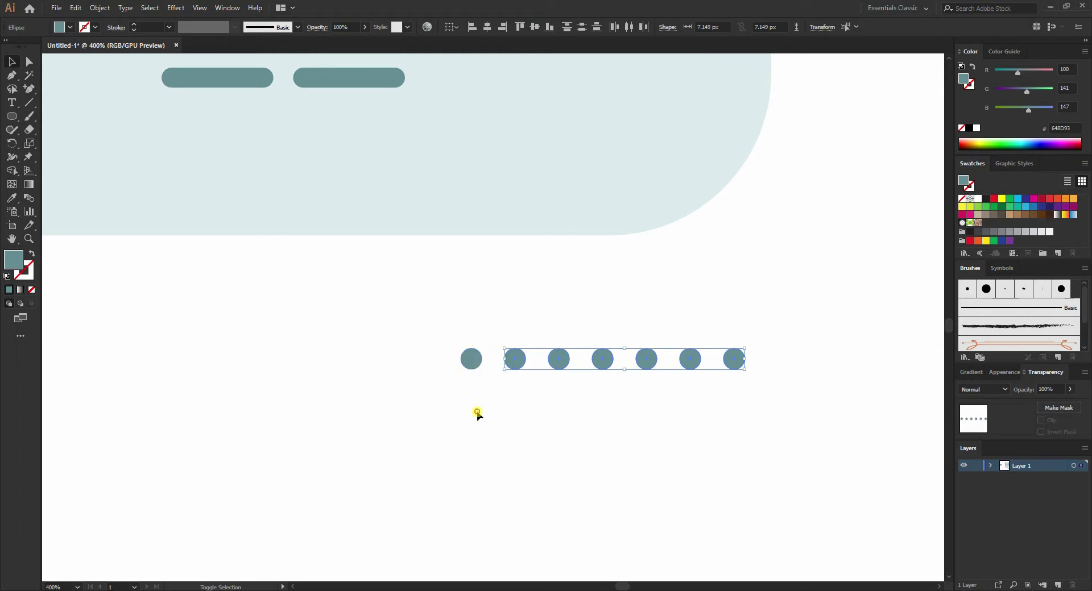
Copy the seven-dot row straight down and repeat it into four rows.
drag(438, 395, 844, 329)
drag(462, 357, 477, 419)
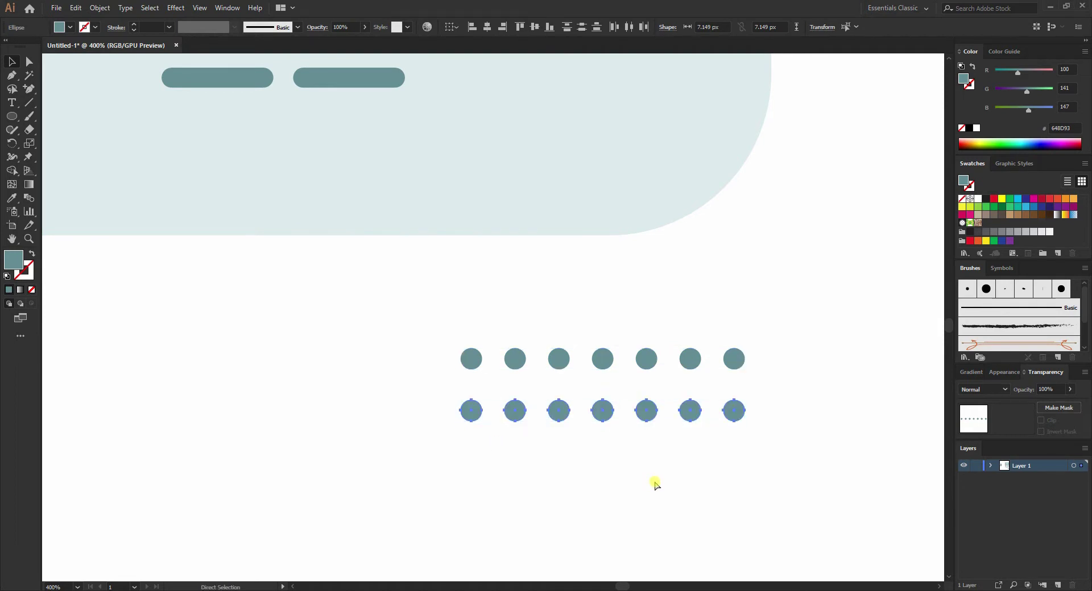
key(ctrl+d)
scroll(705, 472, down, 4)
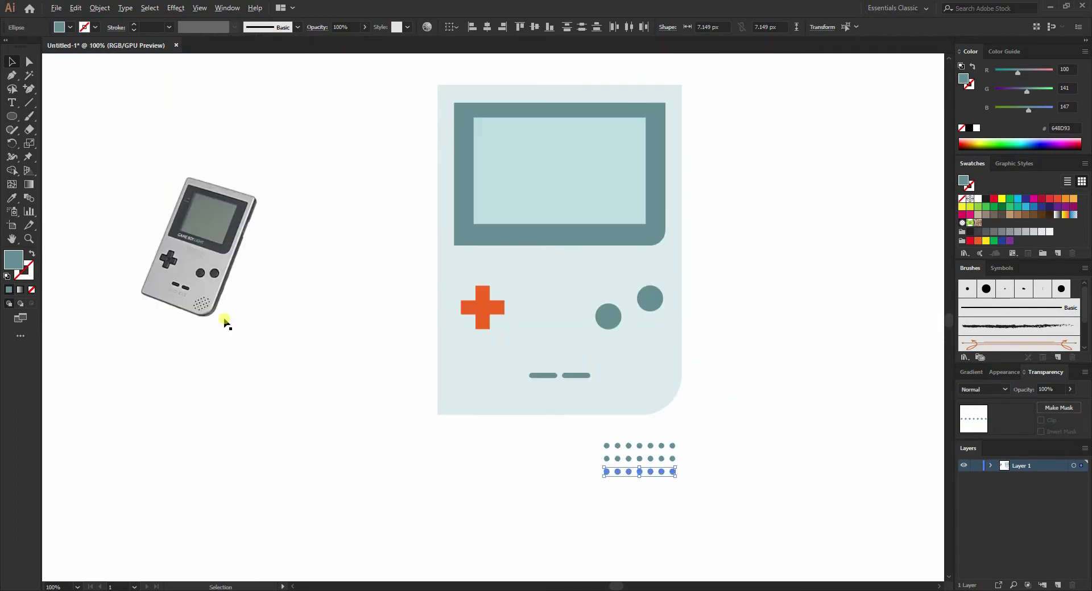
scroll(205, 318, up, 3)
scroll(202, 285, down, 3)
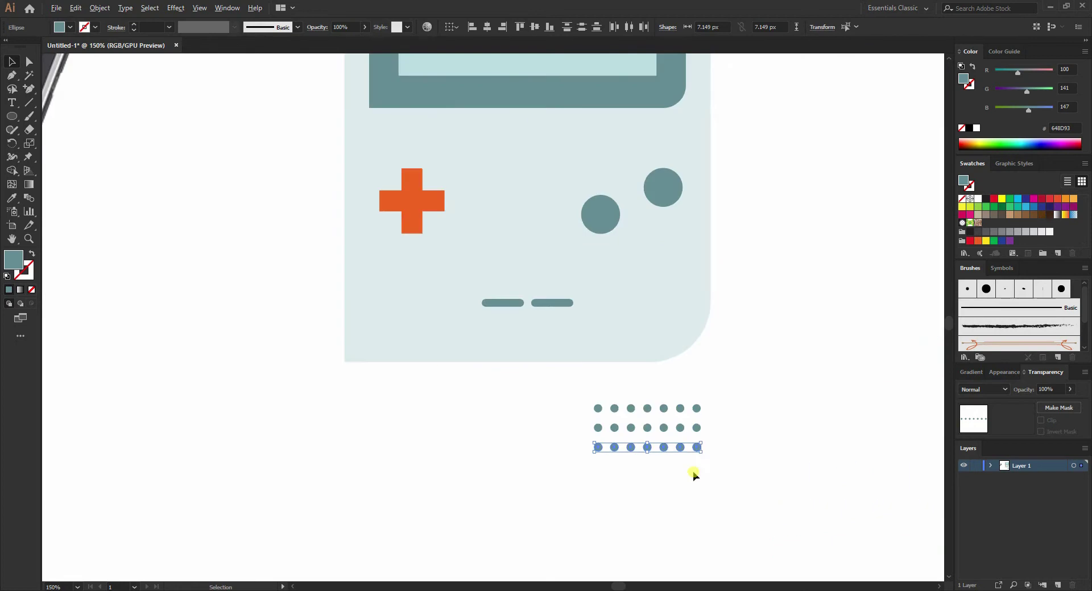
scroll(676, 500, up, 3)
key(ctrl+d)
click(770, 480)
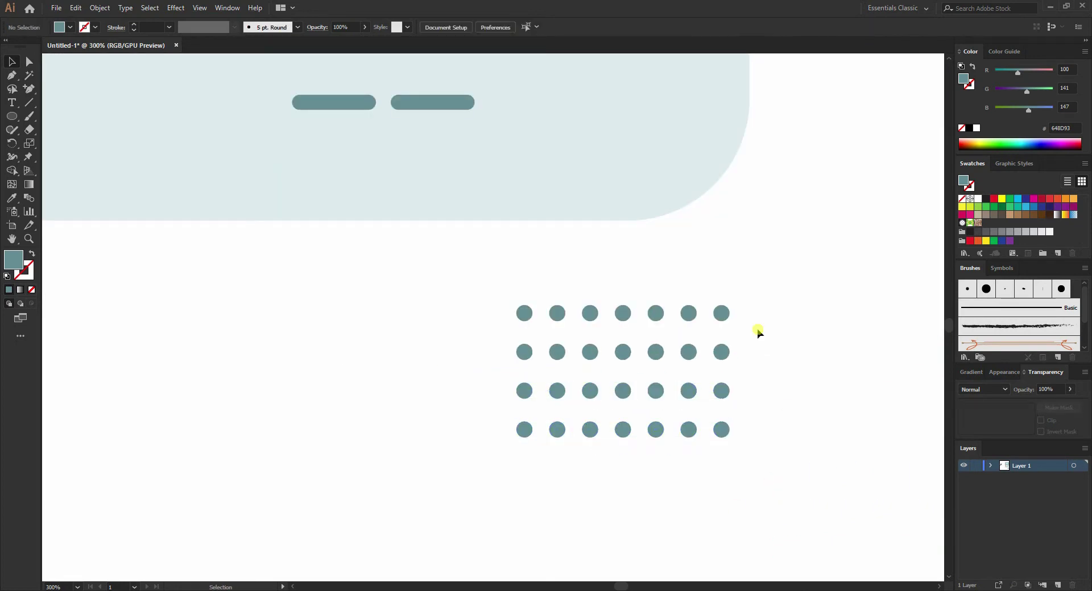
Delete the four corner dots from the grid.
click(722, 312)
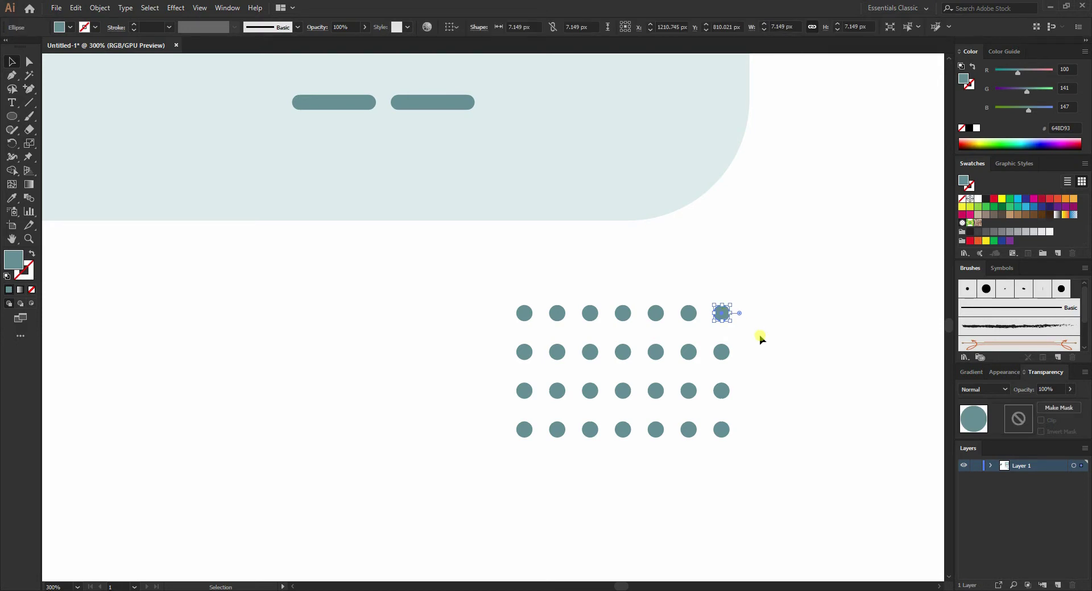
key(Delete)
click(524, 313)
key(Delete)
click(524, 430)
key(Delete)
click(725, 433)
key(Delete)
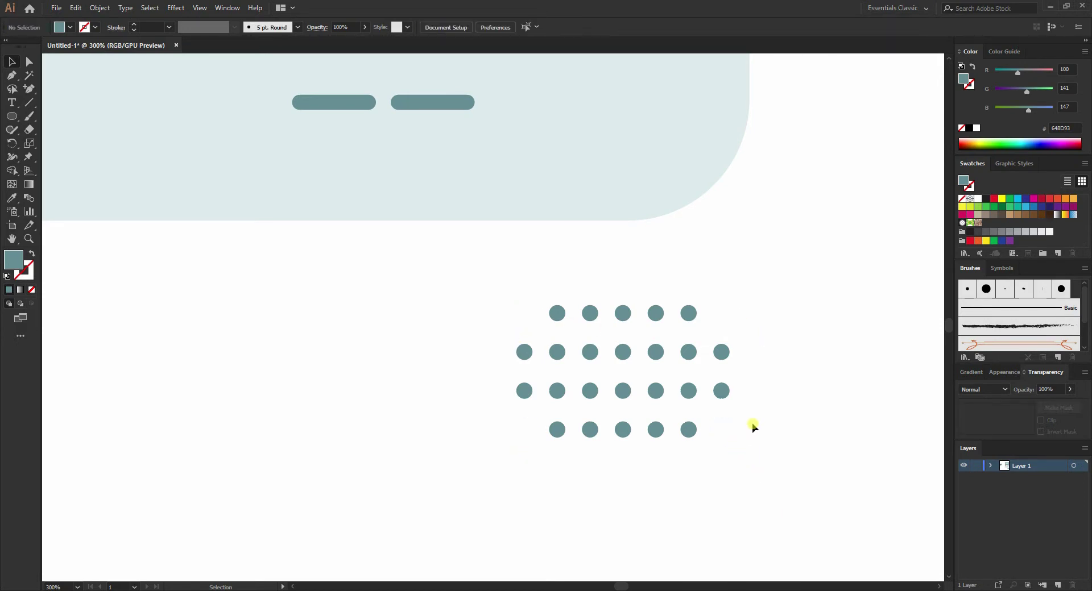
Group the remaining 24 dots and rotate the group exactly 45°.
drag(756, 263, 424, 463)
key(ctrl+g)
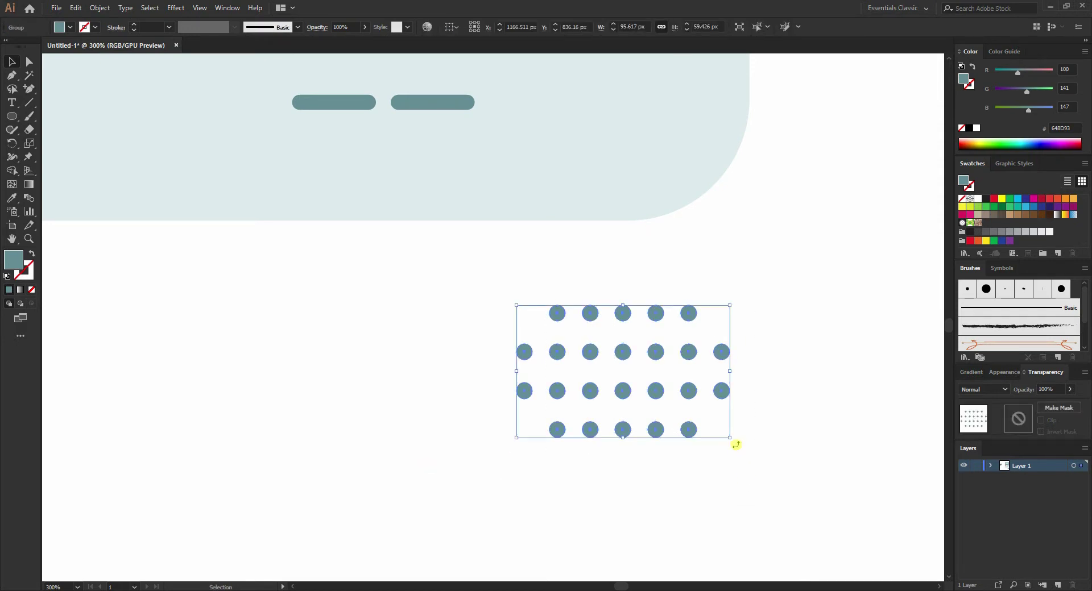
drag(736, 445, 795, 336)
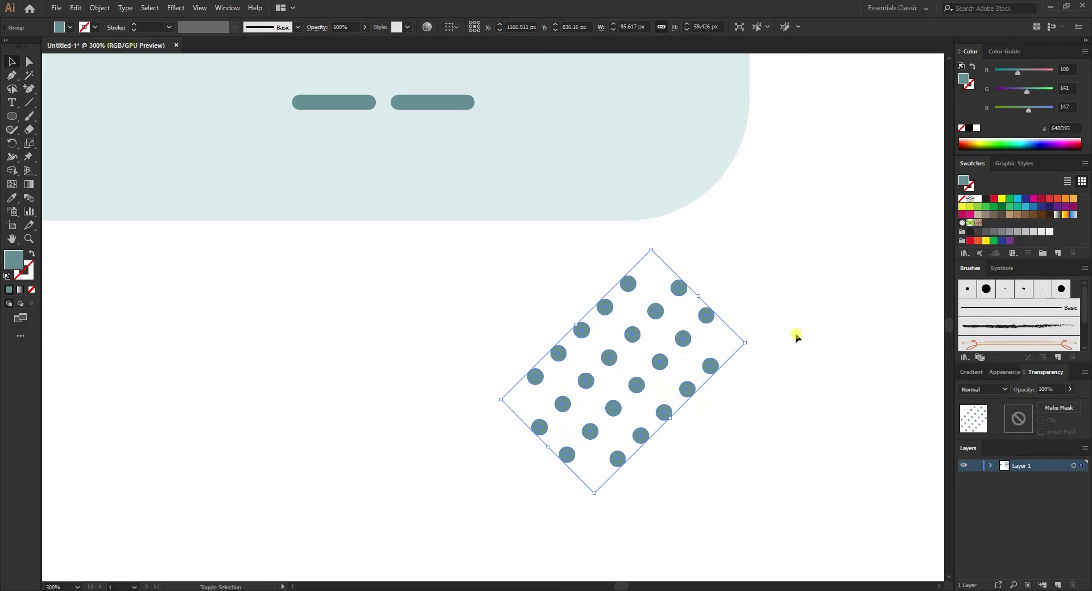
key(ctrl+z)
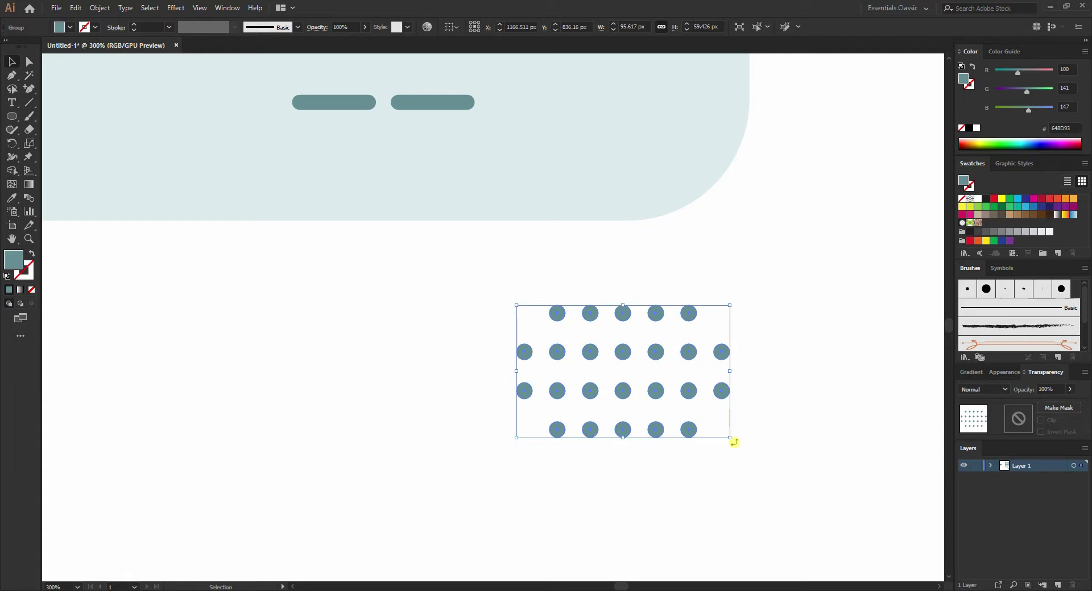
drag(736, 444, 774, 347)
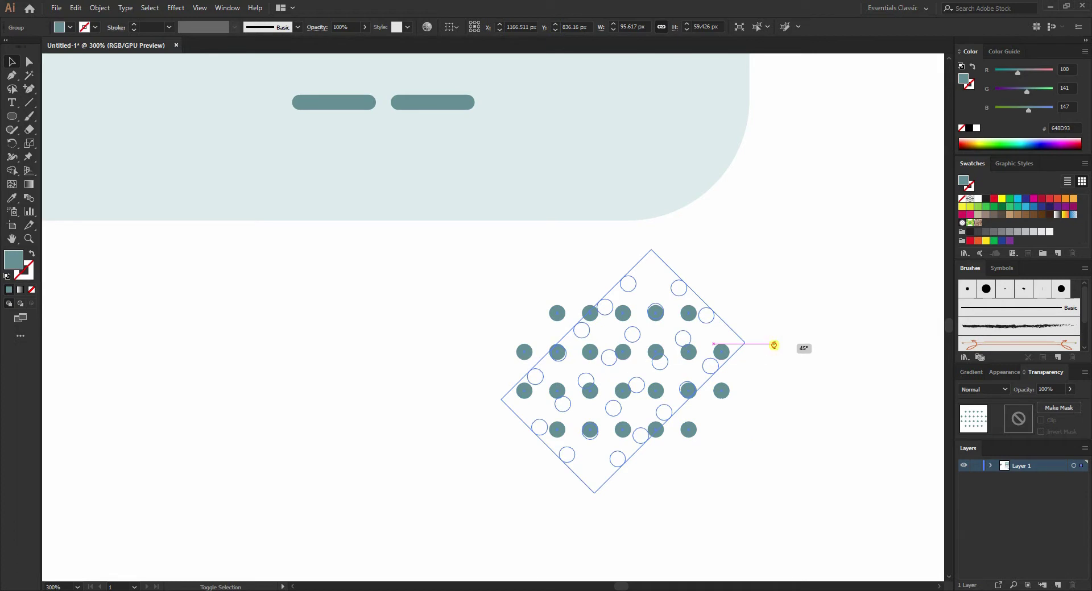
drag(773, 345, 774, 345)
scroll(683, 433, down, 2)
Move the dot group up onto the body and turn it to match the corner.
click(704, 461)
drag(635, 428, 637, 314)
scroll(702, 436, down, 3)
scroll(475, 335, up, 2)
scroll(512, 382, down, 1)
scroll(516, 373, up, 4)
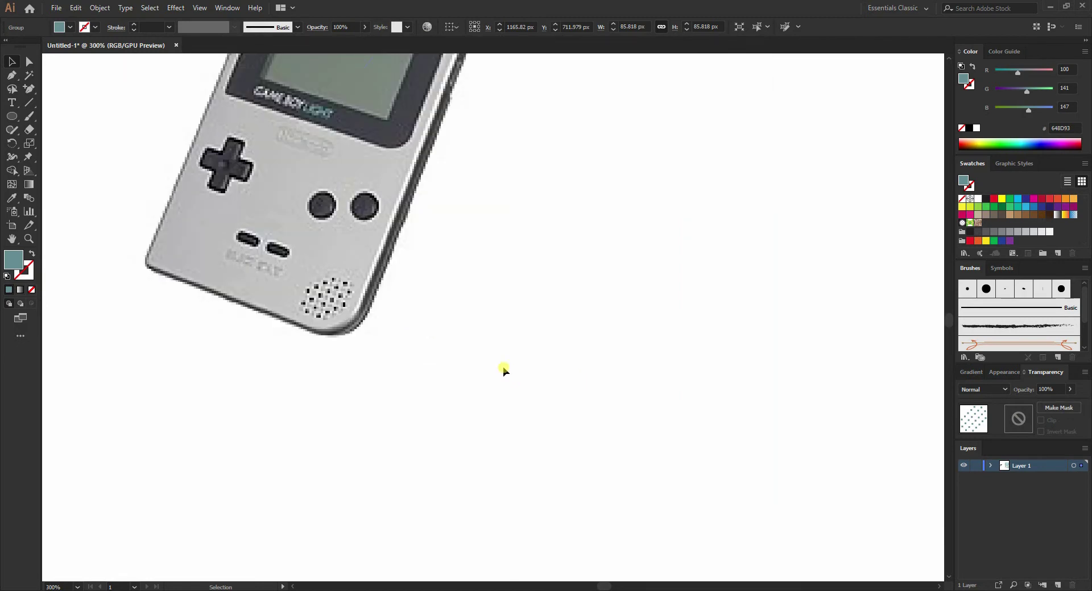
scroll(239, 317, down, 2)
scroll(779, 420, up, 2)
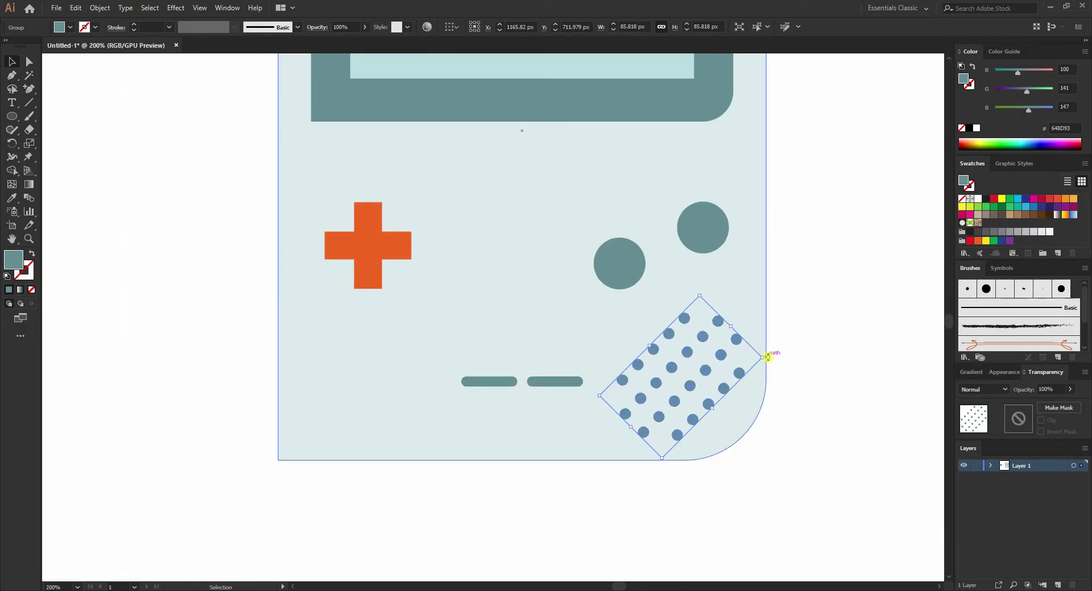
drag(767, 357, 734, 390)
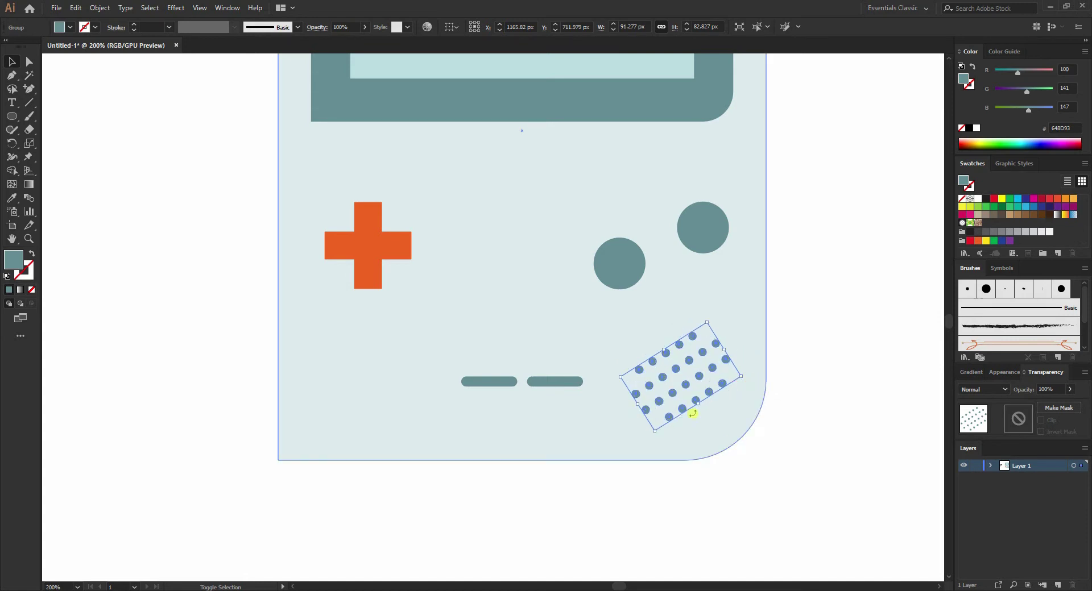
Scale the dot grille down into the lower-right corner and select the body's lower-left anchor.
drag(677, 415, 689, 417)
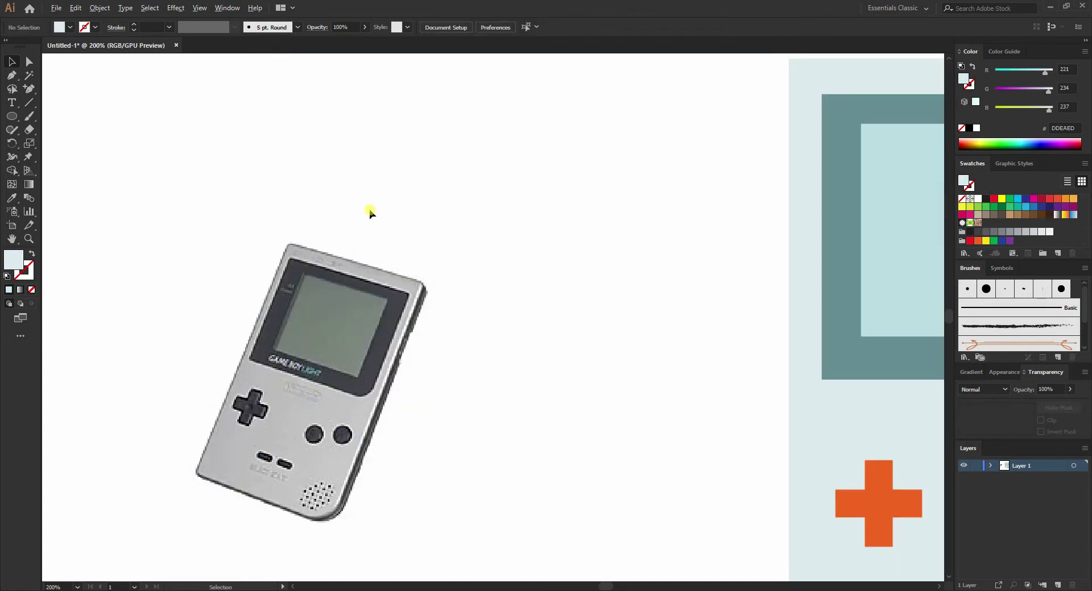
scroll(297, 205, down, 2)
click(29, 61)
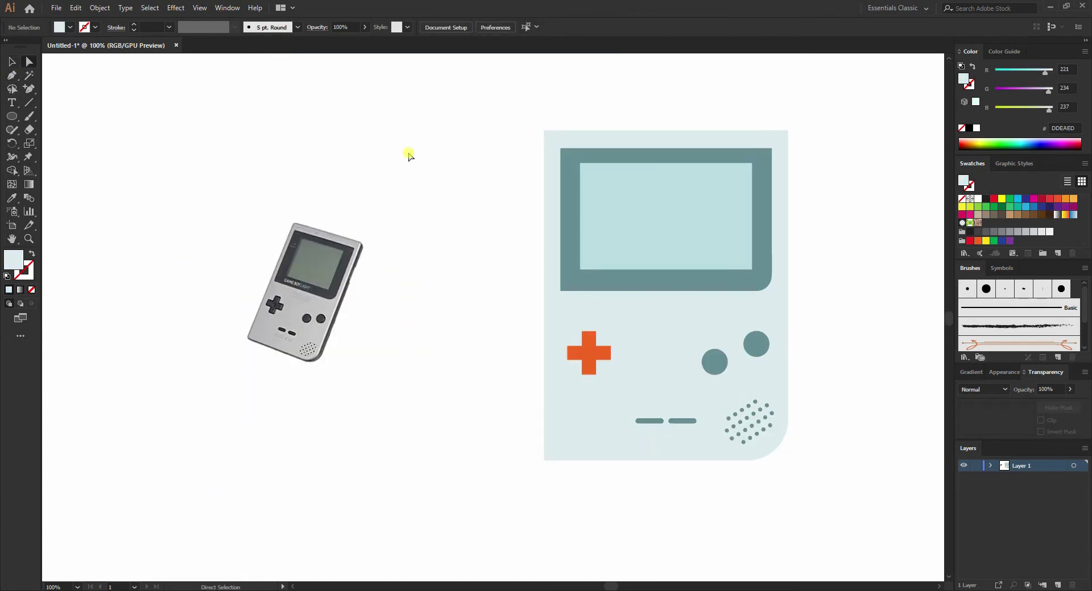
drag(522, 489, 549, 452)
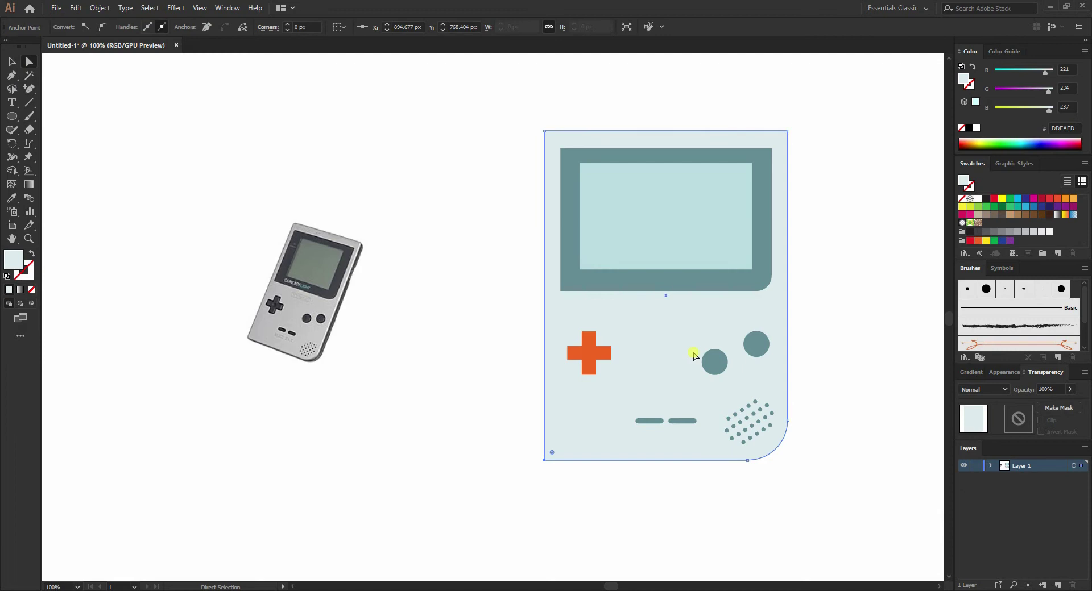
Round the body's selected corners to 13.02 px.
drag(542, 113, 779, 139)
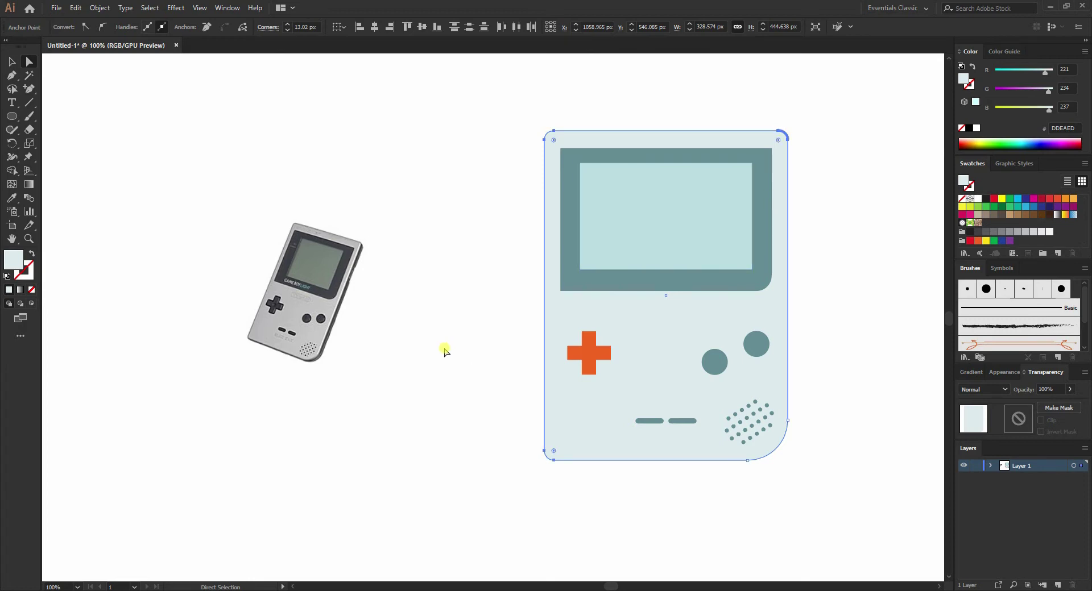
click(446, 348)
scroll(445, 325, down, 2)
click(11, 61)
scroll(614, 207, up, 1)
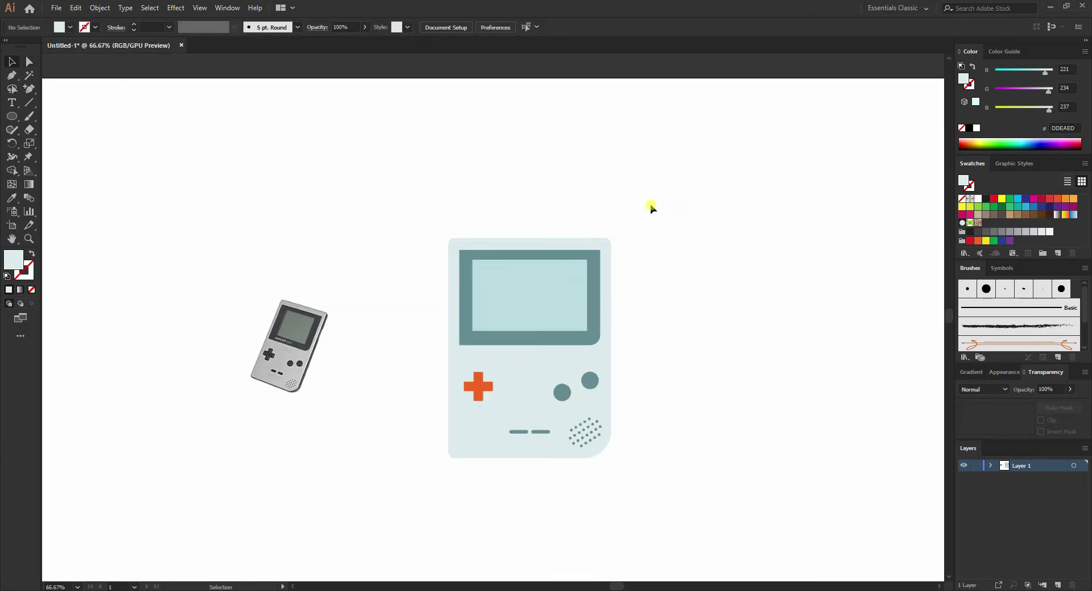
Move the reference Game Boy photo left off the artboard.
drag(671, 182, 404, 535)
click(289, 345)
scroll(628, 322, down, 2)
drag(477, 336, 251, 341)
click(597, 410)
scroll(597, 409, up, 1)
drag(475, 411, 699, 176)
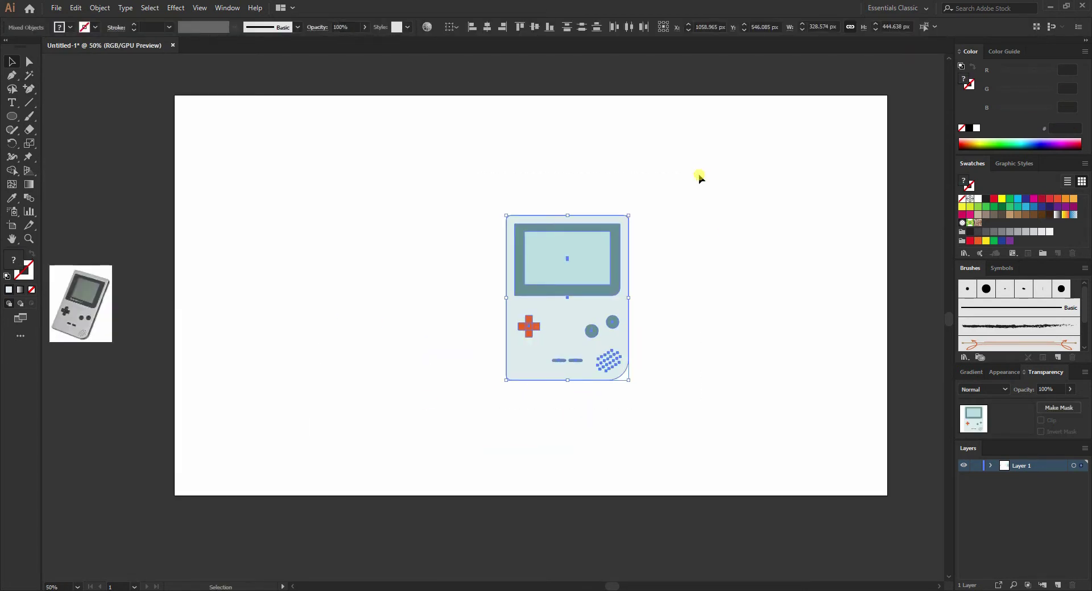
Group the Game Boy, centre it horizontally and vertically on the artboard, and rotate it 45° to 315°.
key(a)
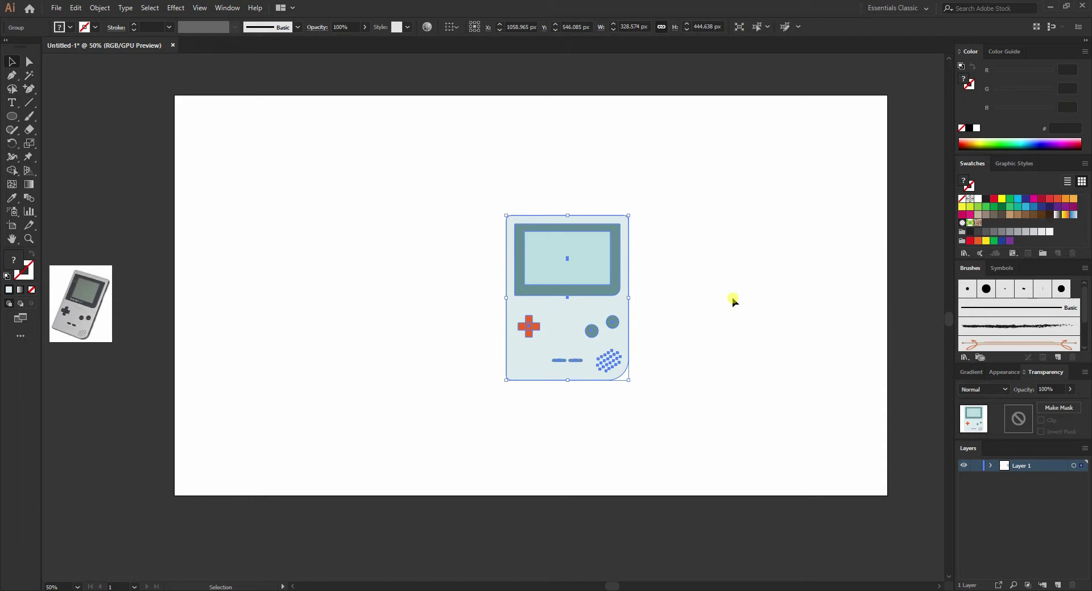
key(v)
drag(582, 324, 548, 311)
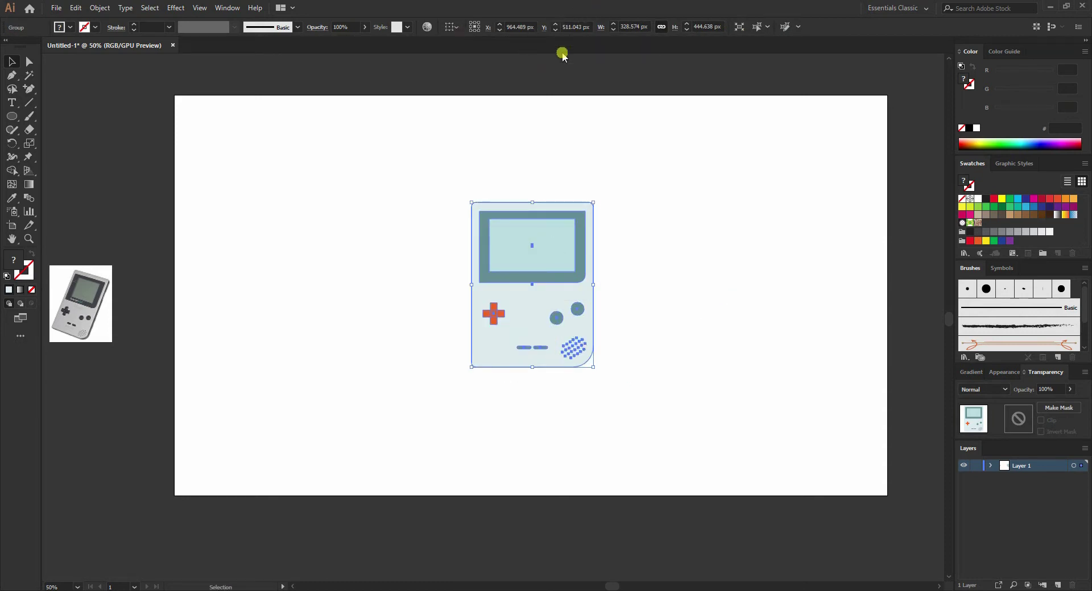
click(452, 26)
click(480, 65)
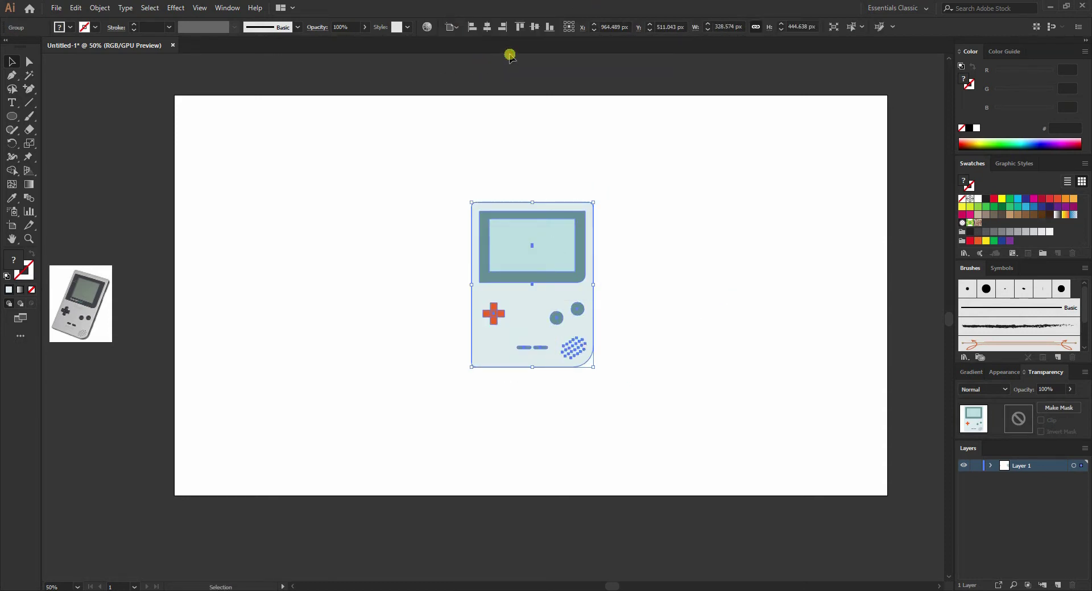
click(485, 26)
click(534, 27)
click(660, 277)
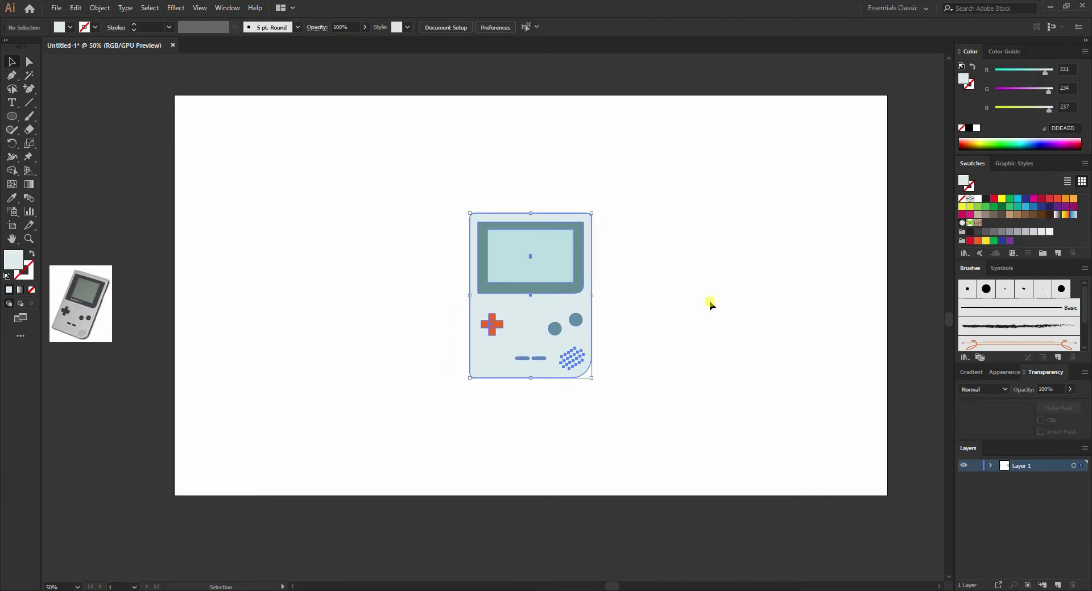
click(569, 330)
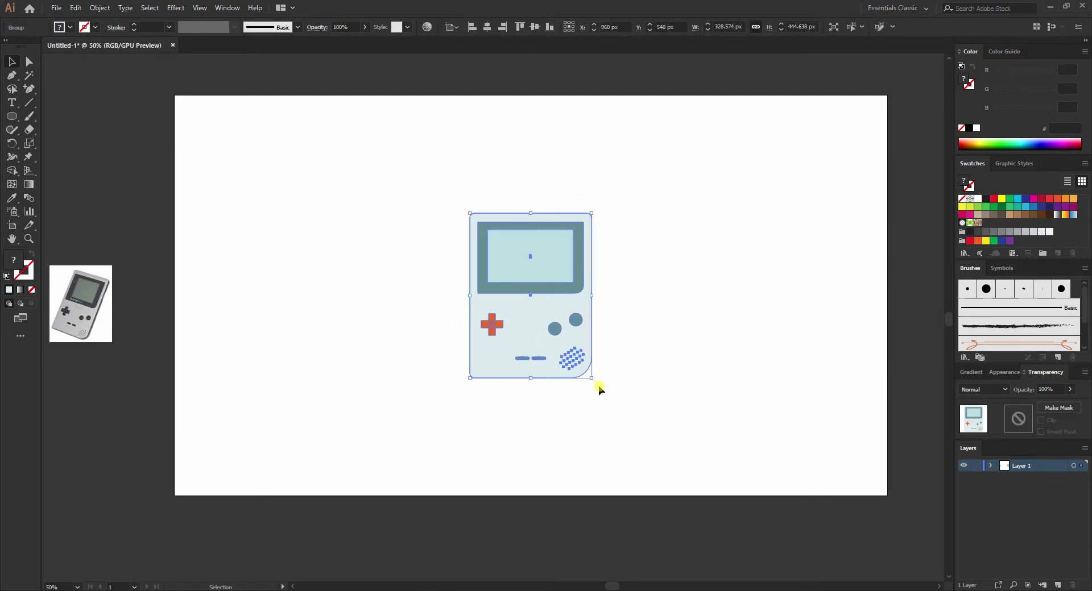
drag(597, 383, 546, 402)
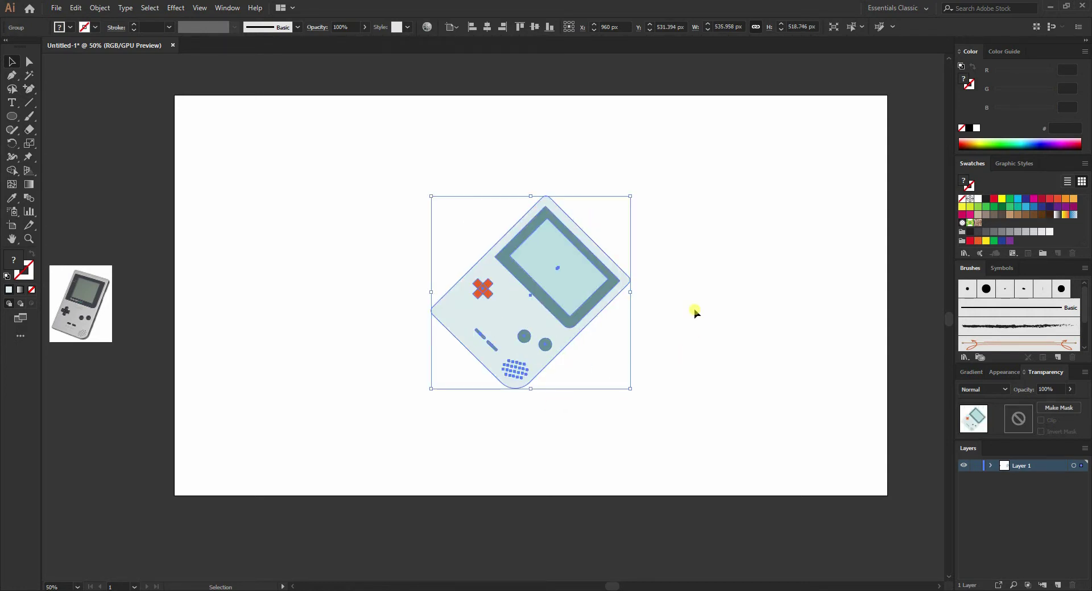
Apply a Transform effect with 57% vertical scale to the tilted Game Boy.
click(175, 7)
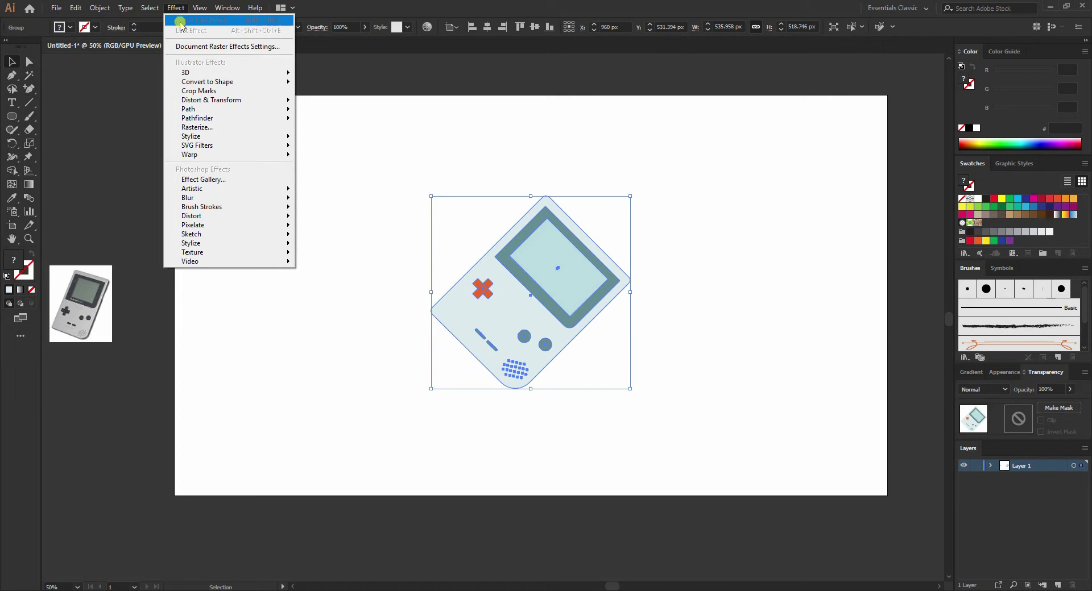
mouse_move(236, 101)
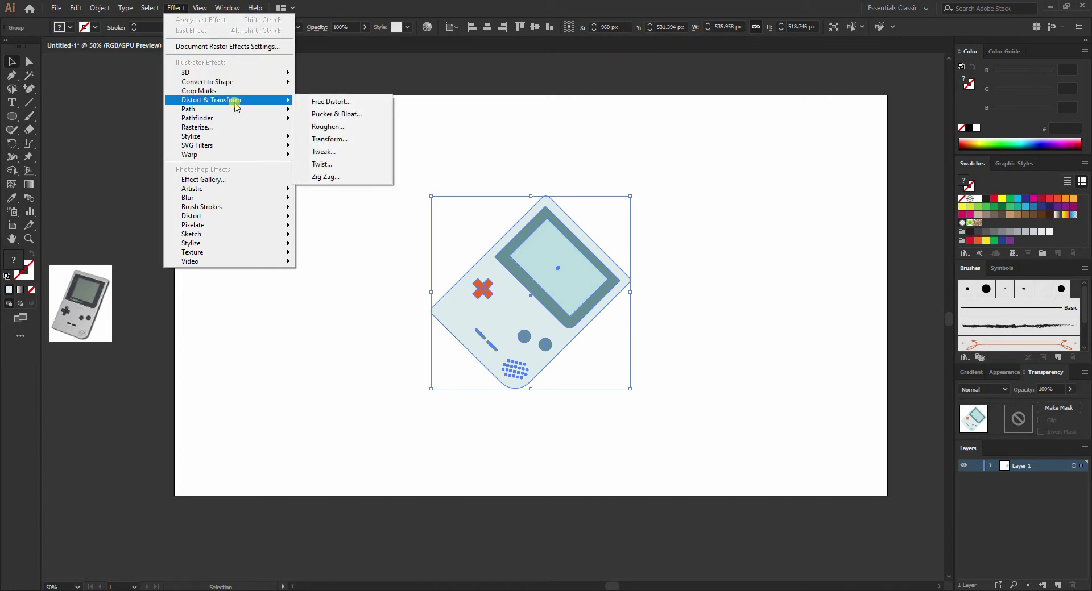
click(329, 139)
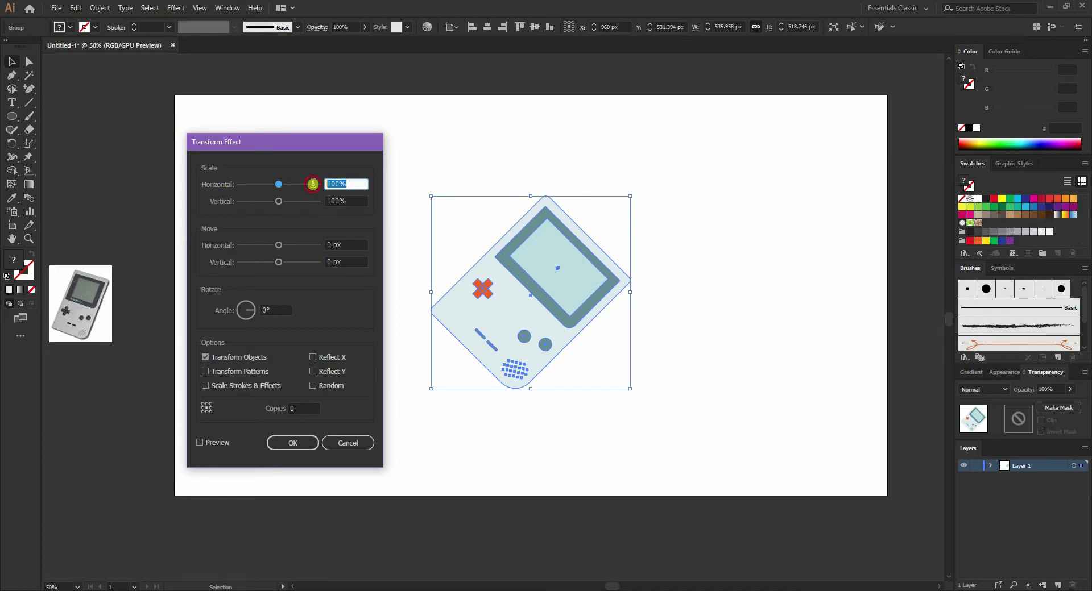
click(350, 202)
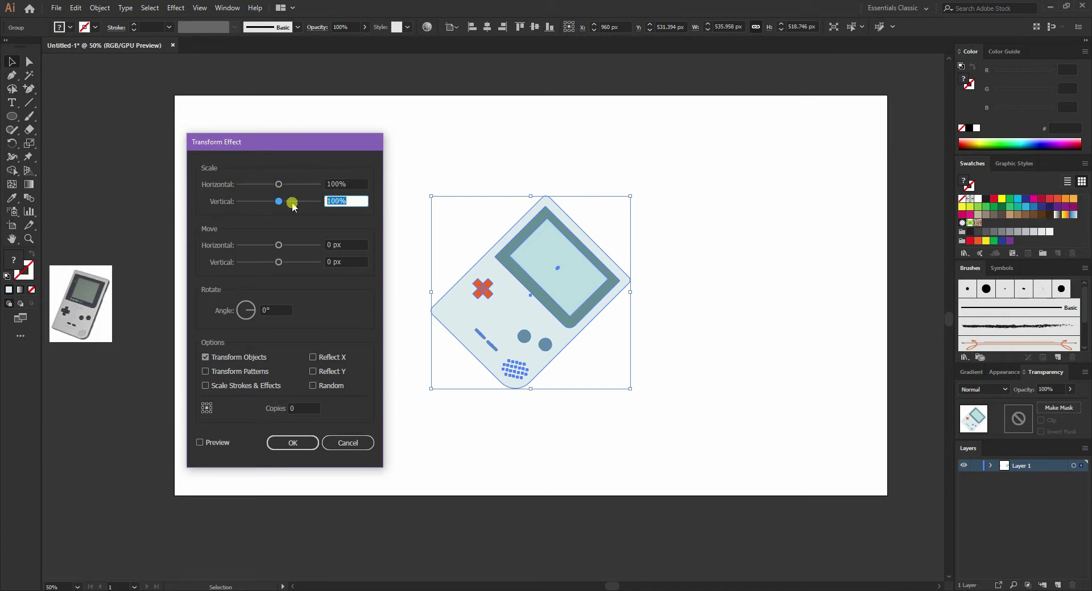
text(57.74)
click(292, 443)
click(591, 422)
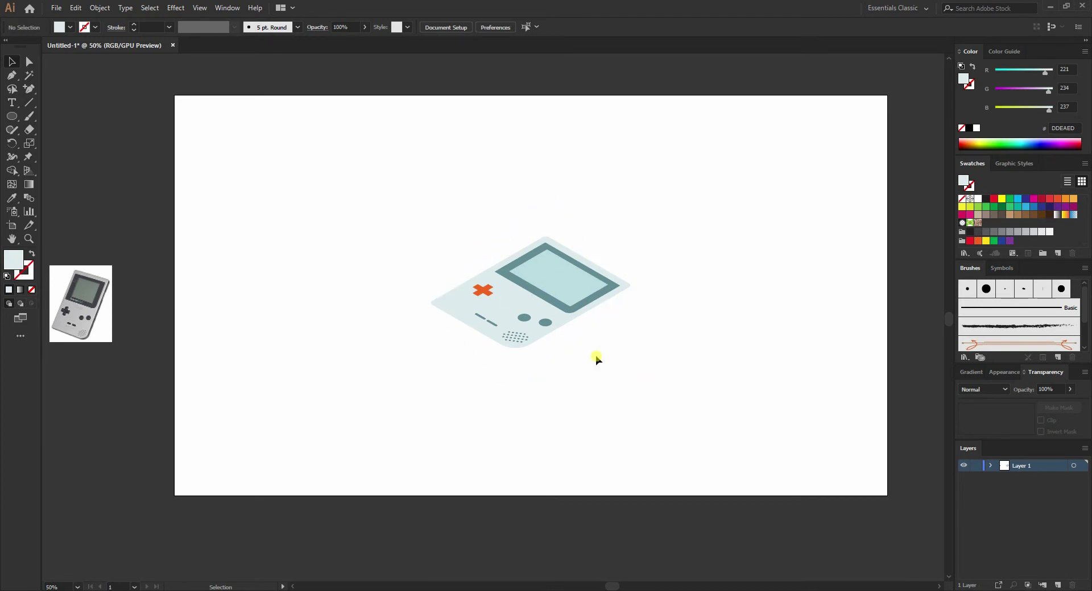
Place a spare copy of the Game Boy to the right of the artboard.
key(ctrl+minus)
key(ctrl+minus)
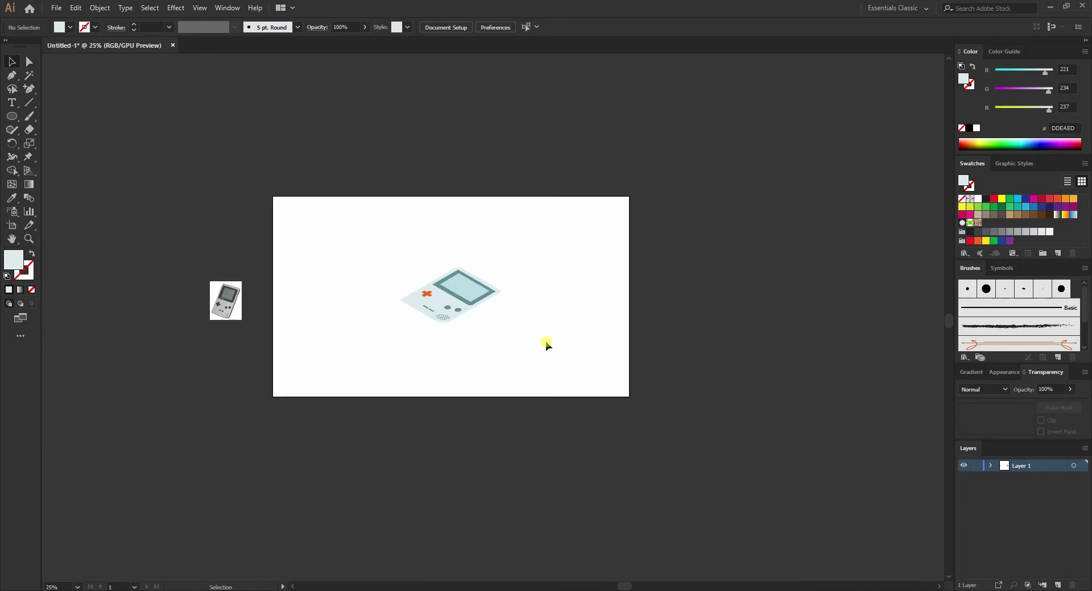
drag(480, 316, 787, 316)
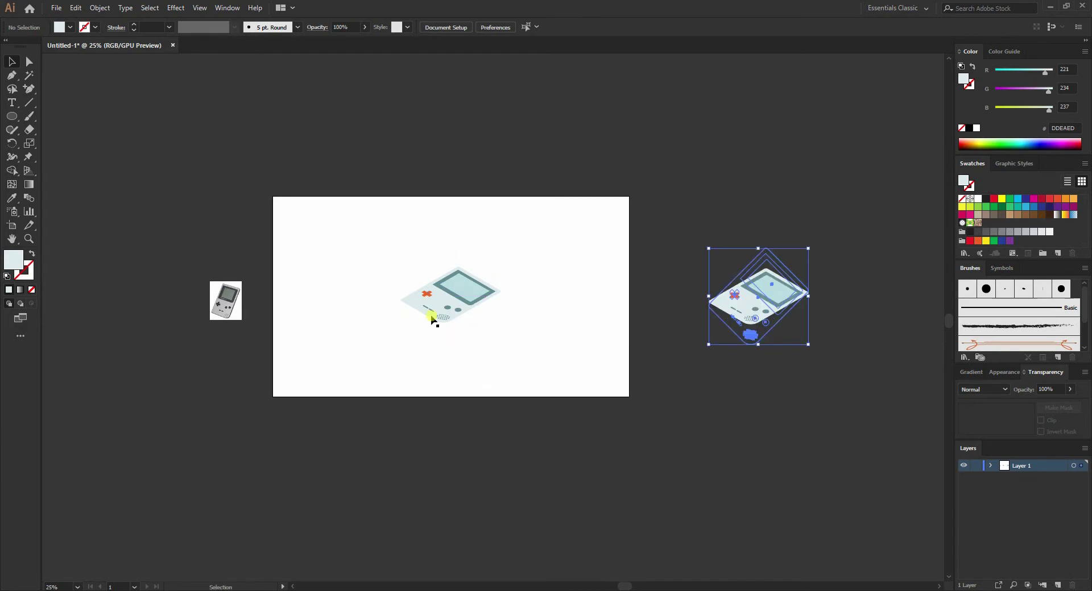
key(ctrl+plus)
key(ctrl+plus)
key(ctrl+plus)
key(ctrl+minus)
scroll(677, 327, up, 2)
Expand the original Game Boy's appearance into plain shapes.
click(449, 259)
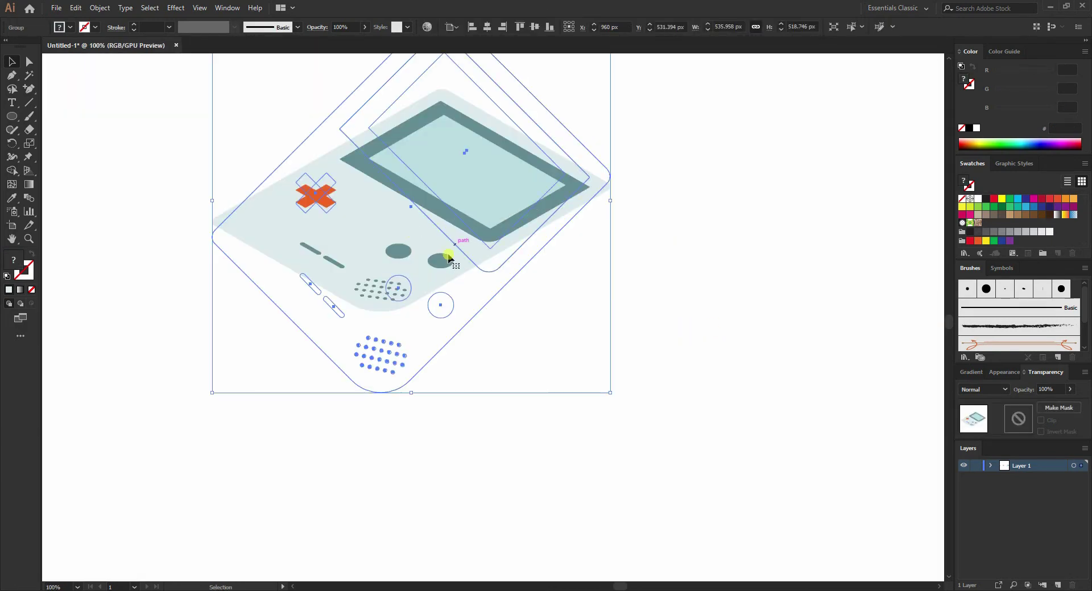
click(100, 8)
click(160, 142)
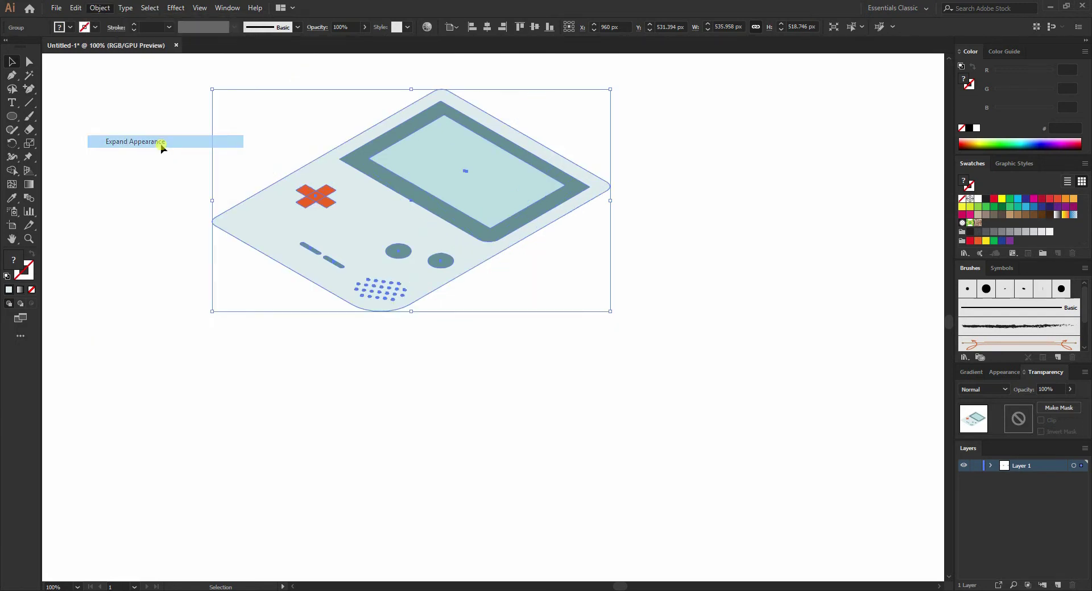
click(602, 343)
Ungroup the expanded Game Boy artwork and select the console body shape.
click(402, 230)
right_click(397, 223)
click(368, 232)
click(368, 229)
right_click(368, 229)
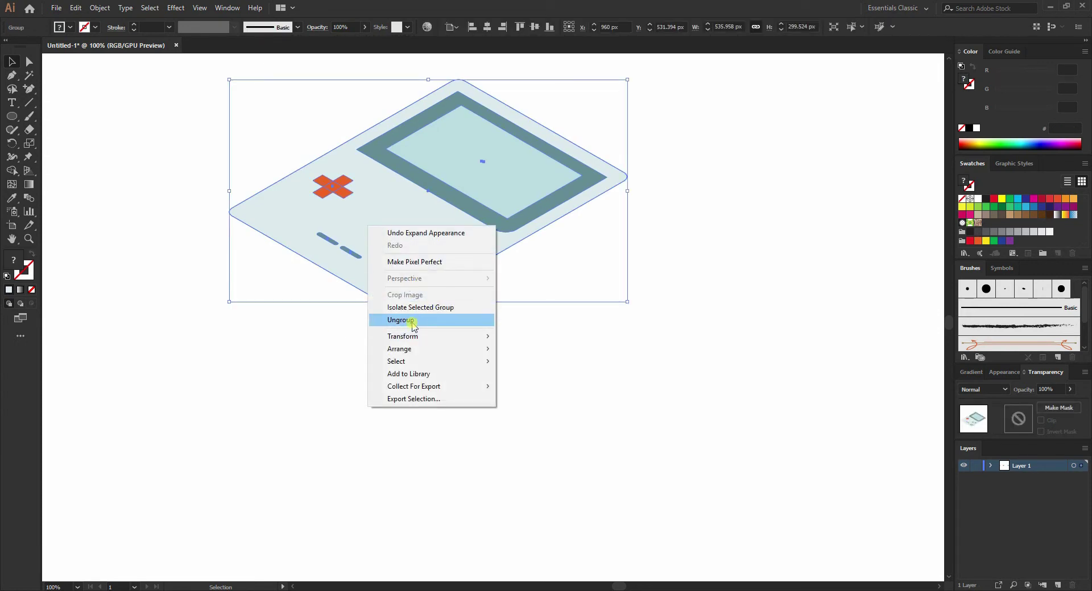
right_click(344, 186)
click(391, 280)
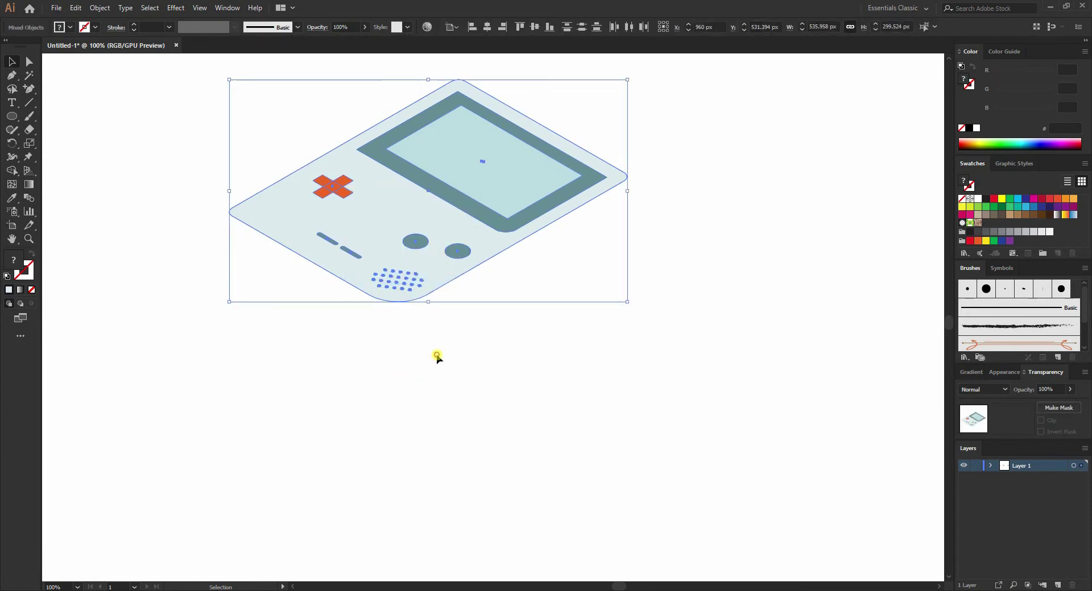
click(405, 302)
click(401, 305)
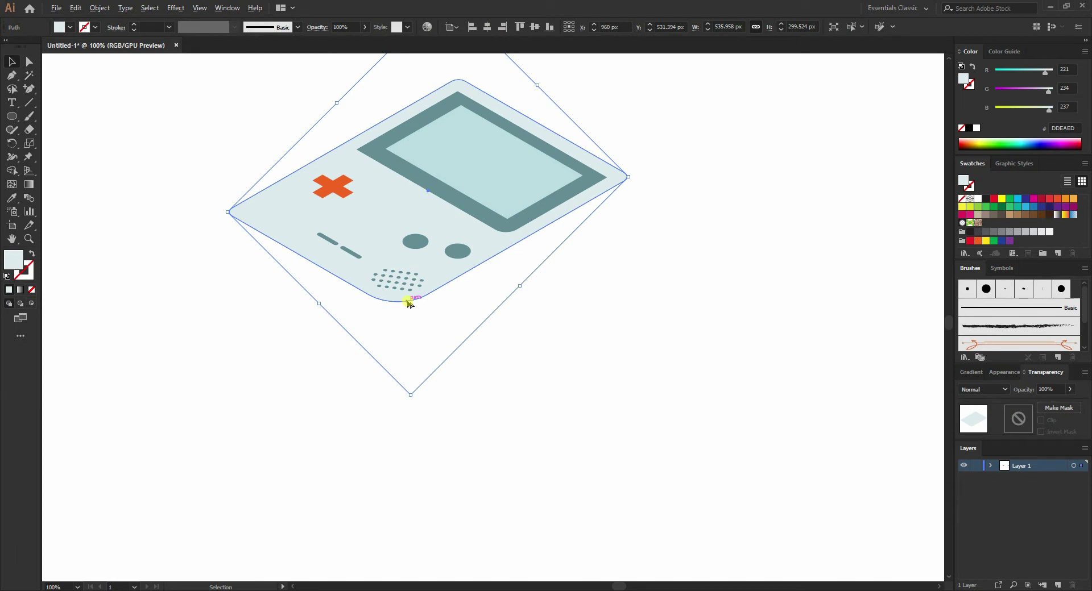
Copy the body shape about 30 px straight down and send the copy to the back.
click(446, 288)
drag(446, 271, 448, 291)
click(653, 295)
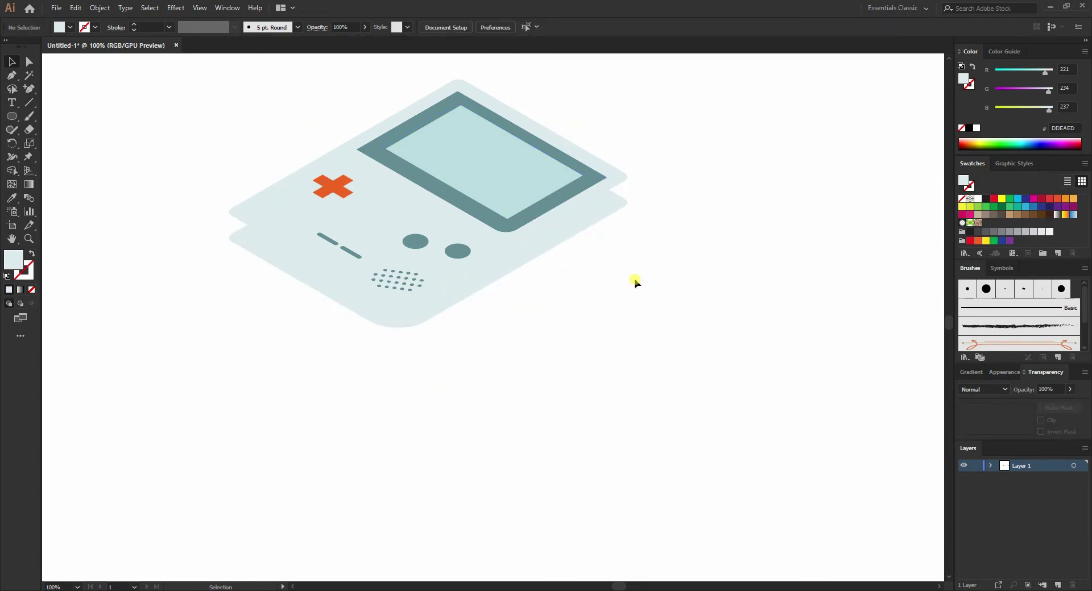
click(560, 229)
right_click(529, 239)
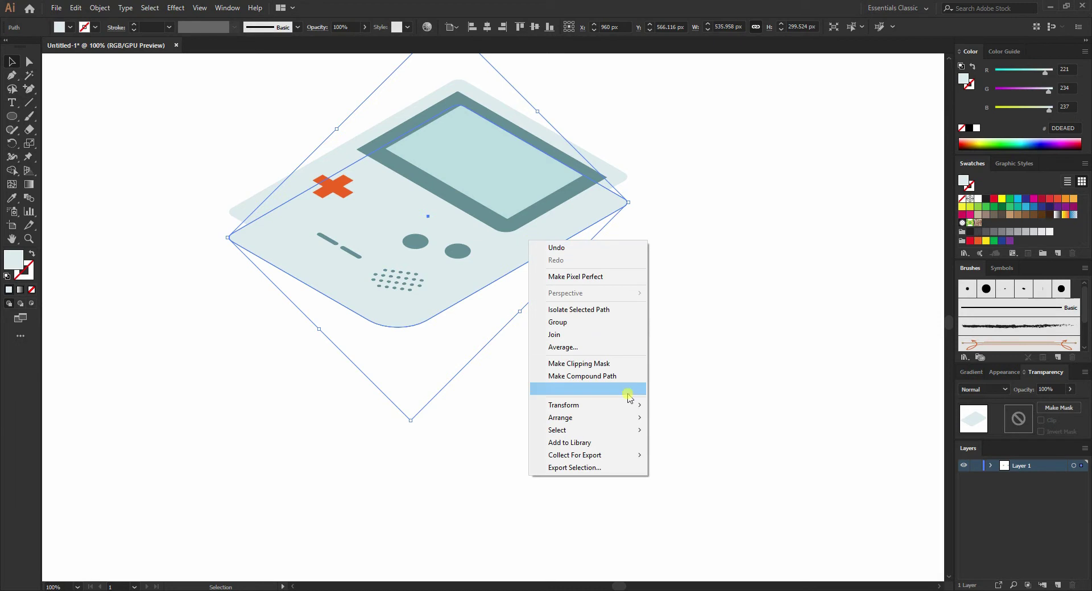
mouse_move(600, 420)
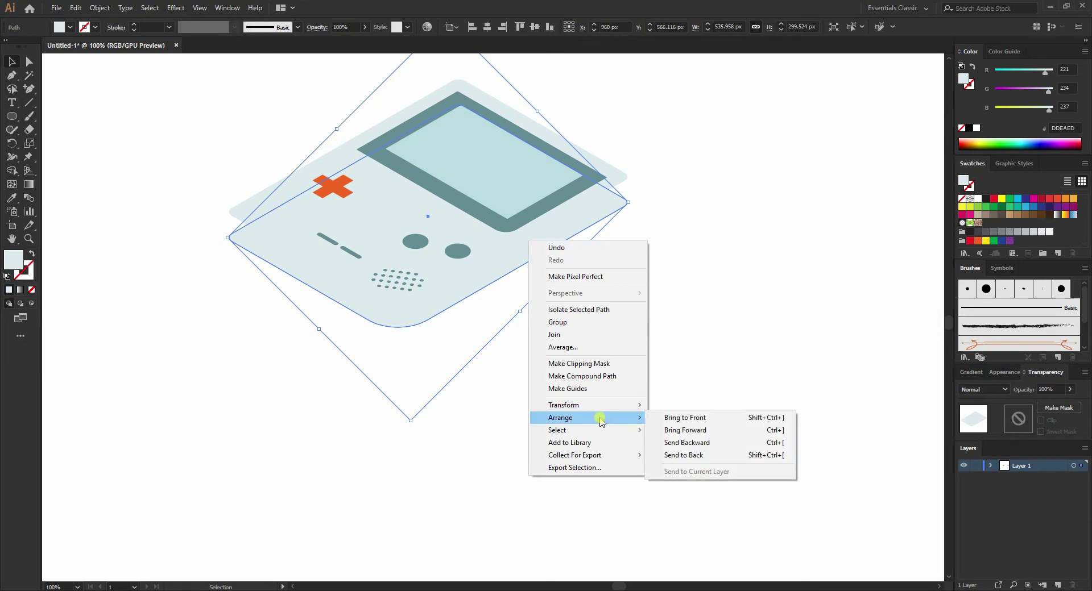
click(691, 455)
click(664, 323)
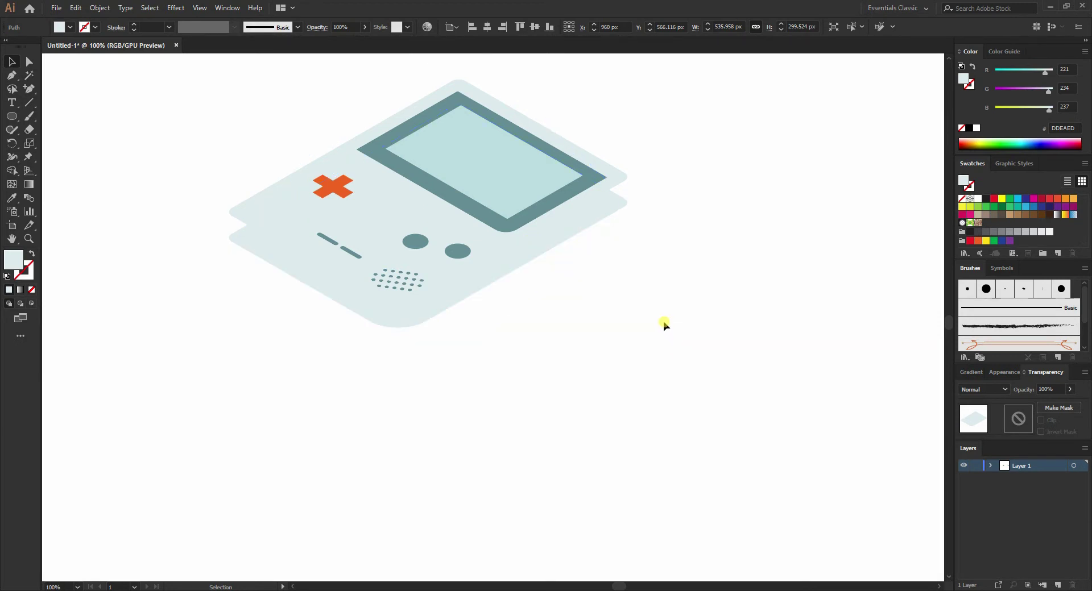
Fill the back body copy with darker blue-grey #C3D8DB.
click(623, 205)
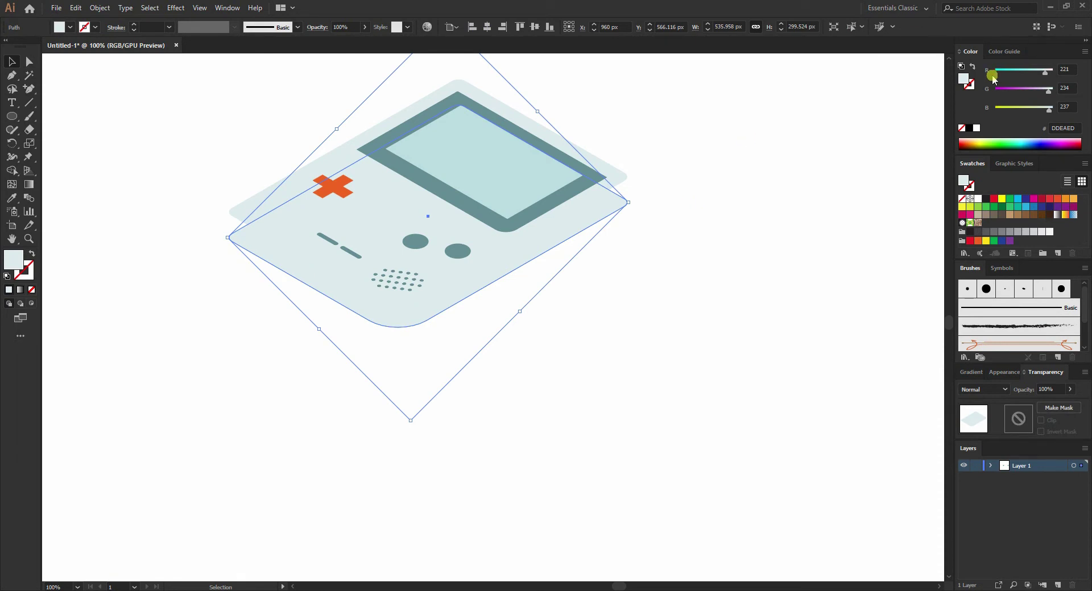
double_click(961, 78)
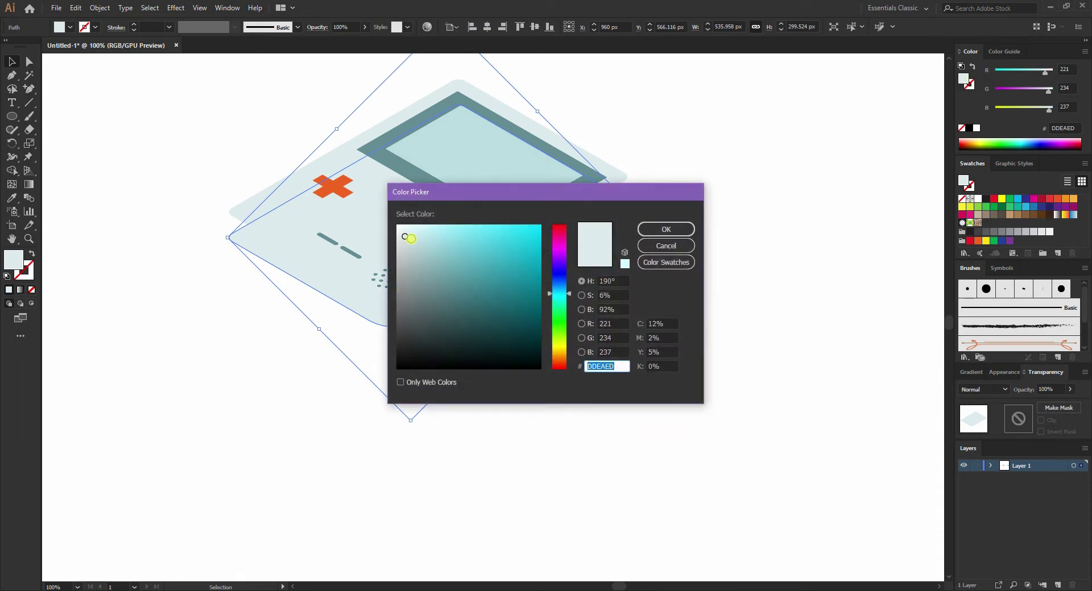
click(412, 241)
click(658, 235)
click(724, 170)
scroll(161, 237, up, 1)
click(12, 78)
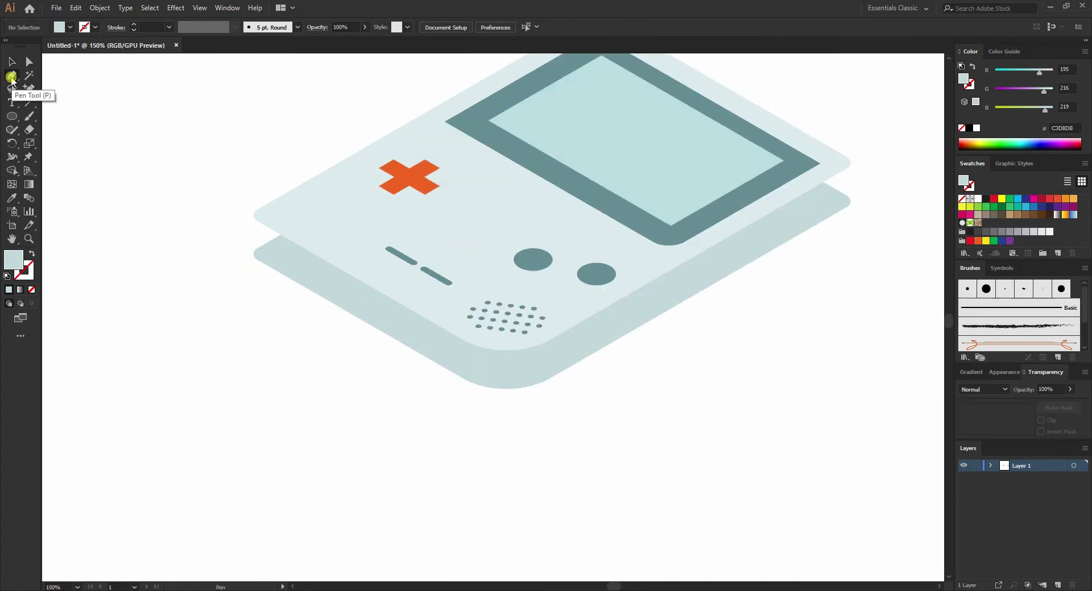
Draw a Pen triangle filling the gap at the body's left corner.
scroll(236, 221, up, 3)
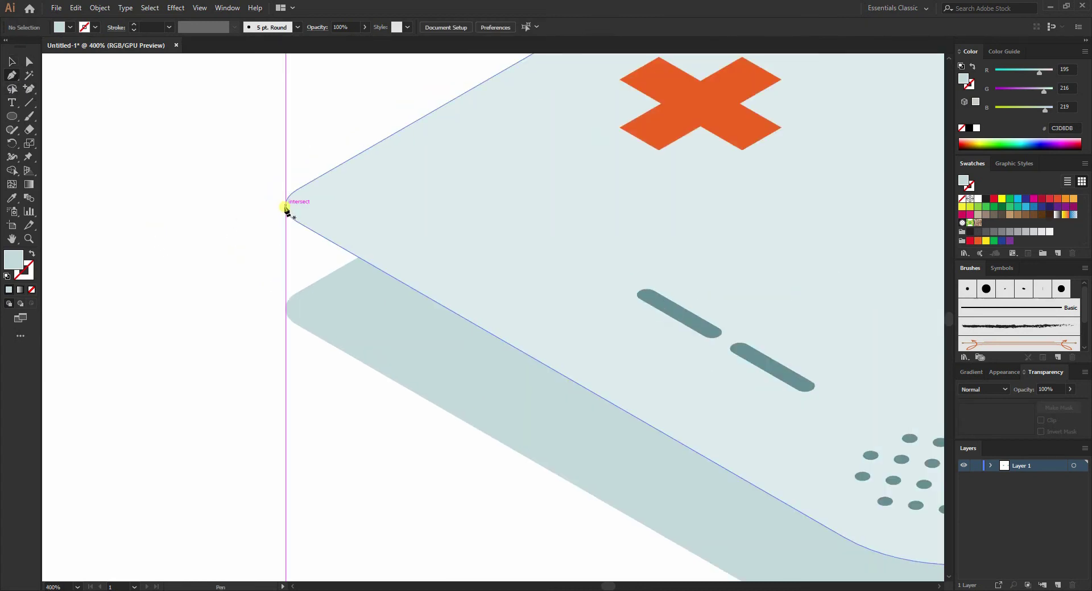
click(286, 206)
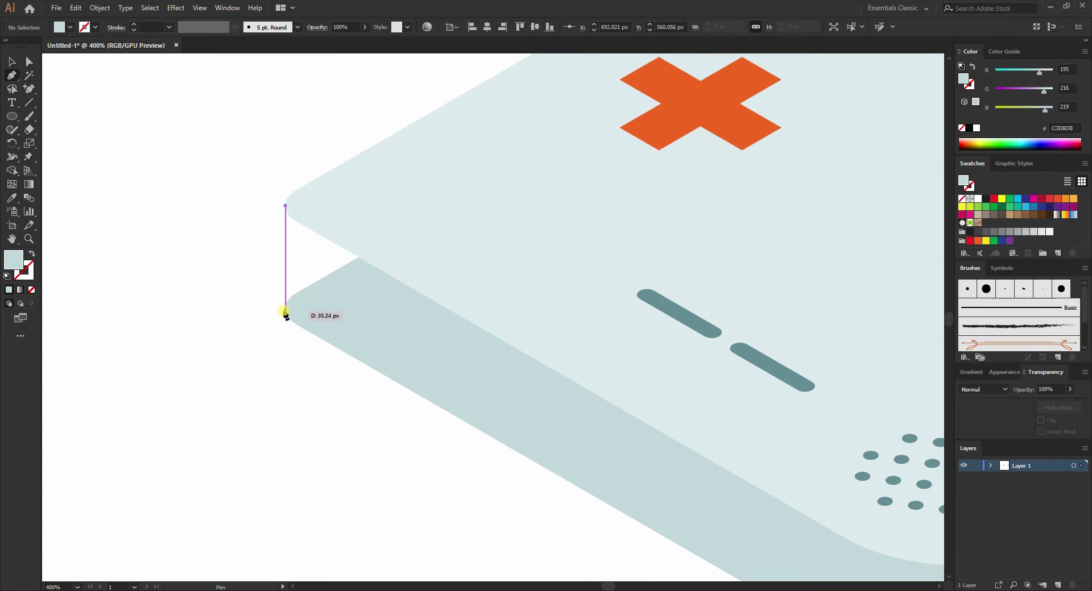
click(285, 317)
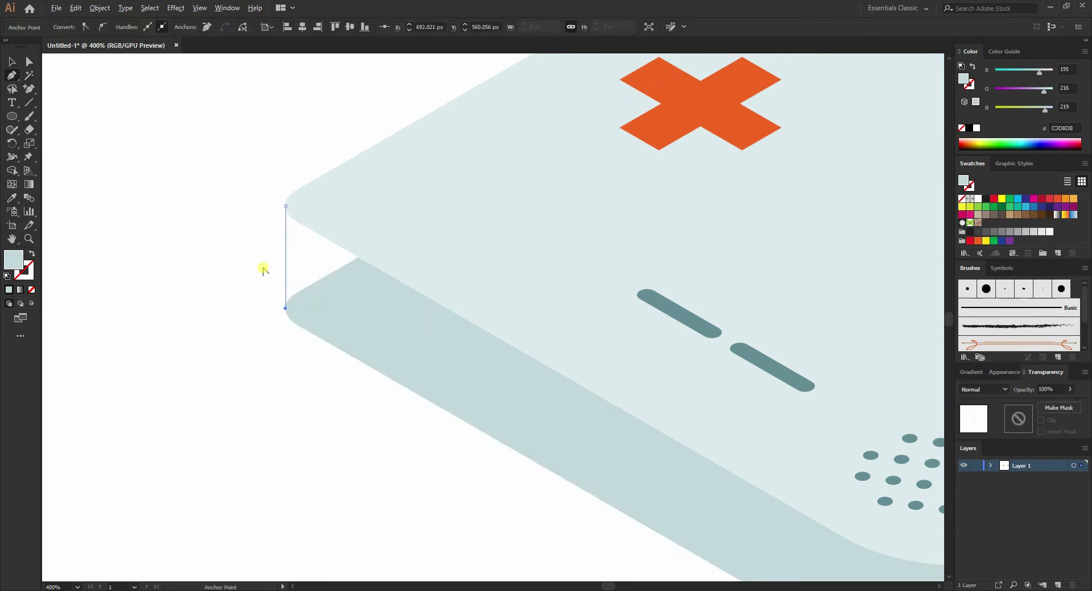
scroll(285, 315, down, 3)
scroll(537, 394, up, 3)
scroll(537, 394, down, 3)
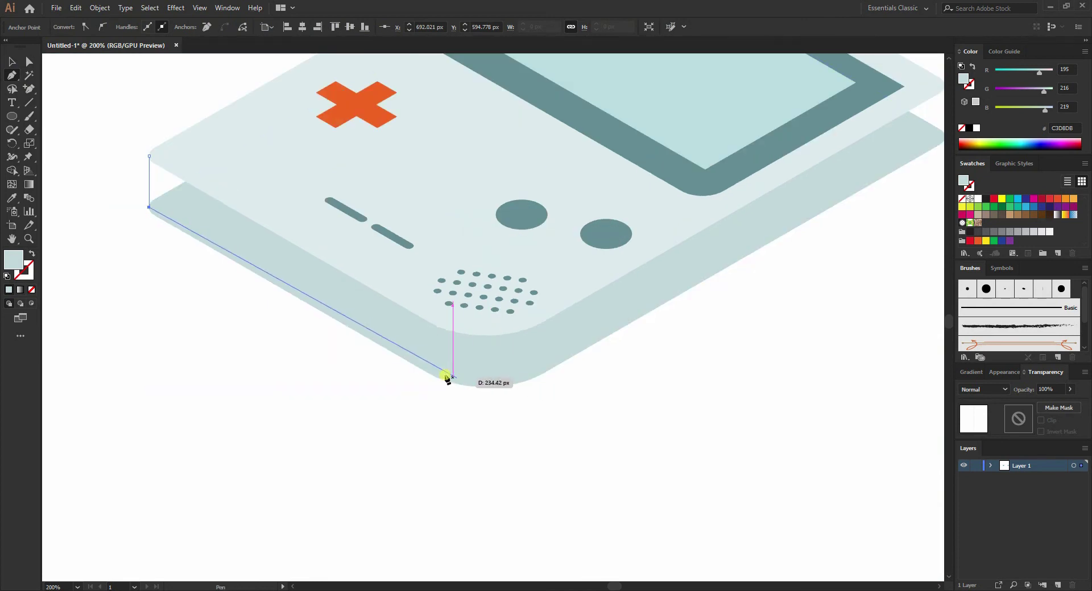
scroll(150, 207, up, 4)
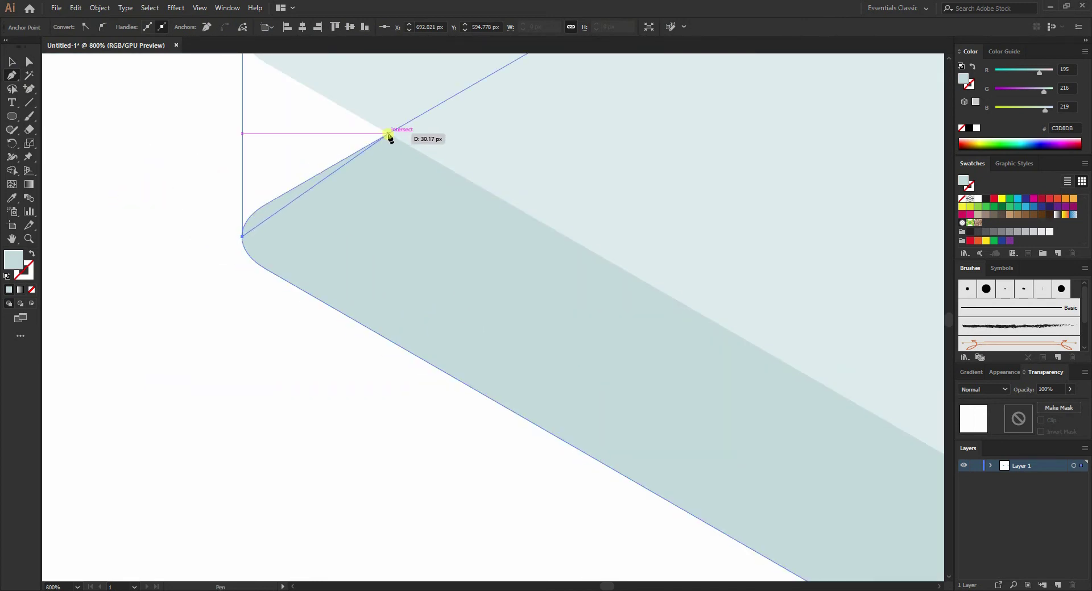
click(389, 134)
scroll(431, 263, down, 2)
scroll(293, 94, up, 3)
click(282, 91)
scroll(222, 215, down, 2)
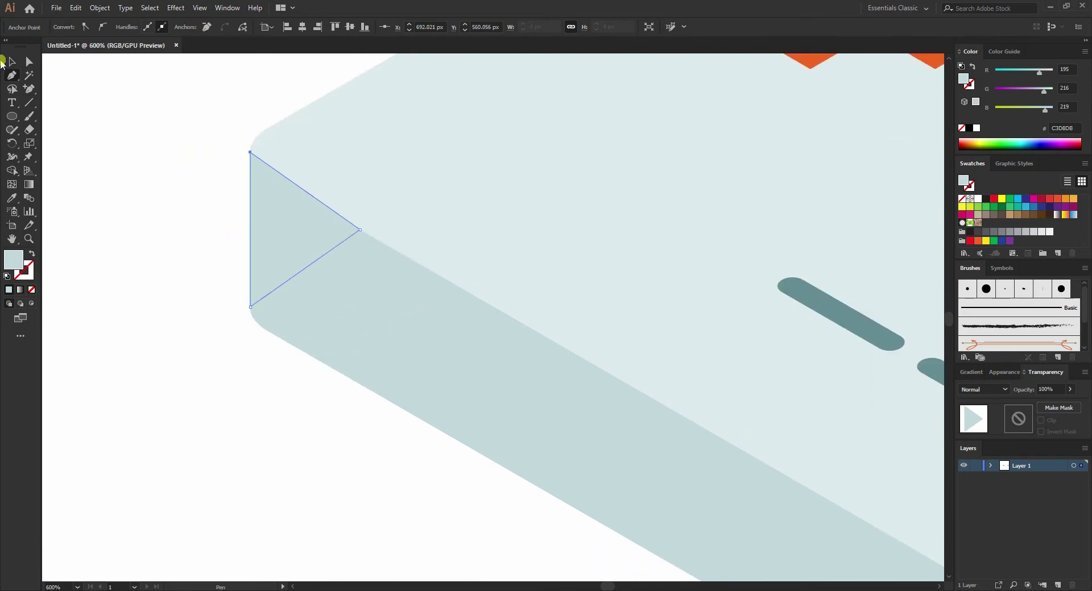
Send the left triangle behind the body shapes with Arrange > Send to Back.
click(10, 62)
click(168, 151)
click(300, 243)
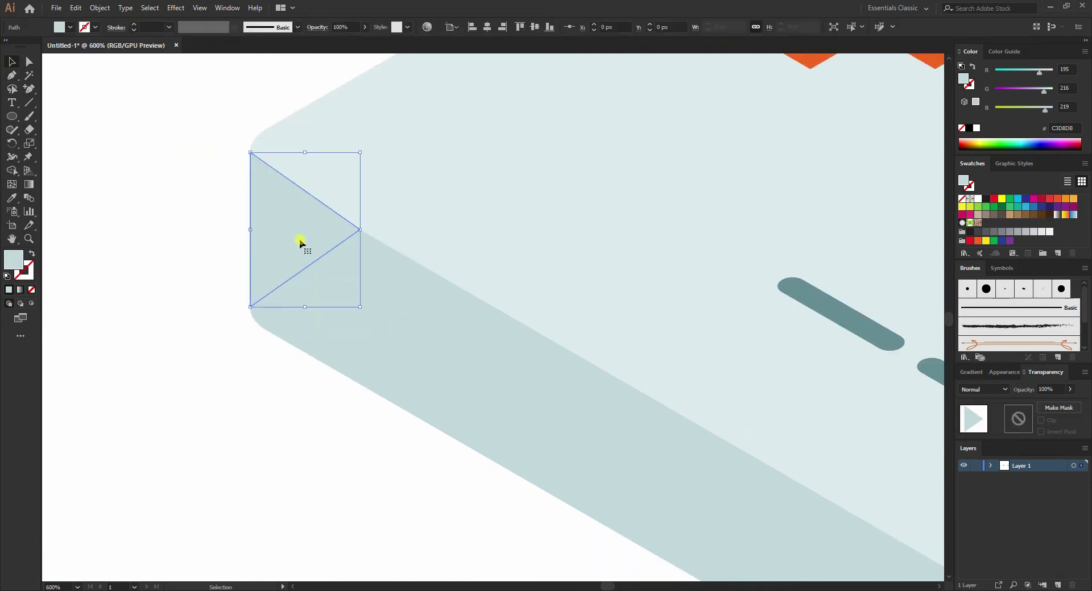
scroll(246, 258, down, 2)
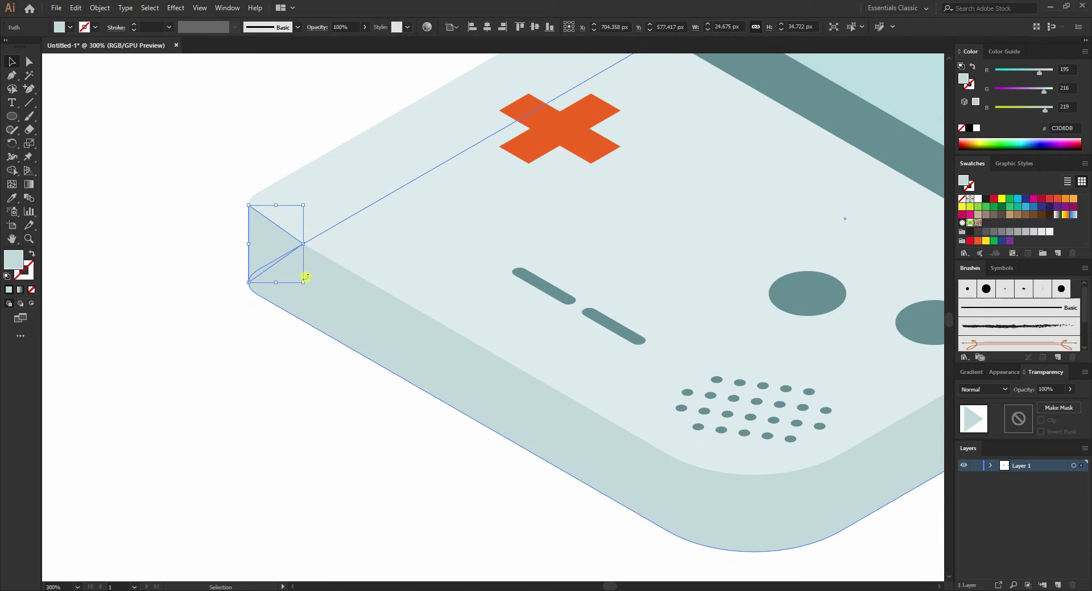
shift+click(310, 292)
click(258, 251)
shift+click(317, 307)
right_click(316, 307)
mouse_move(404, 468)
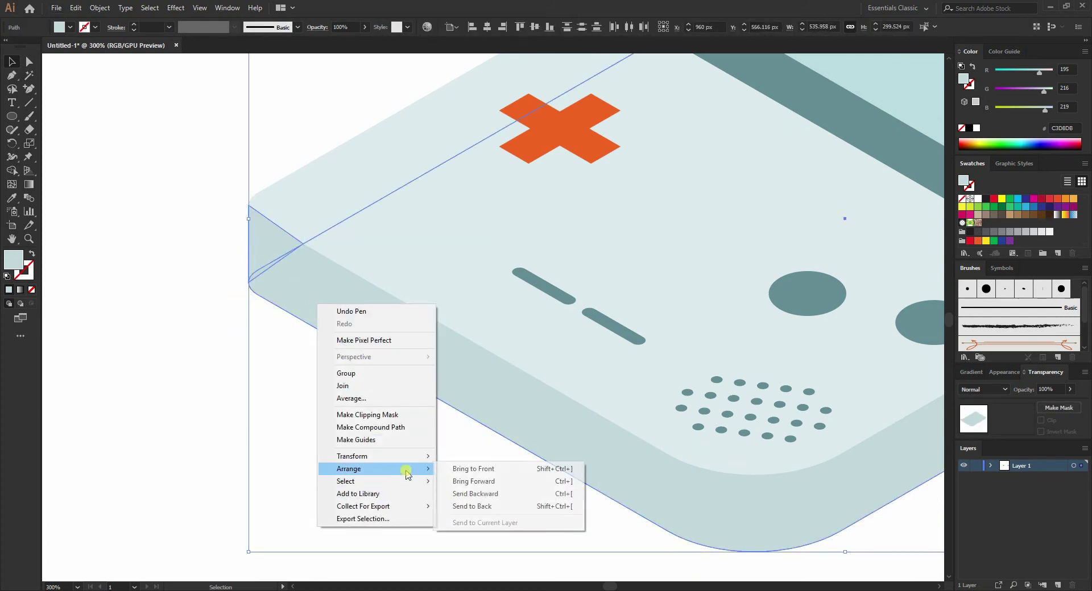
click(500, 507)
click(164, 286)
scroll(164, 285, down, 4)
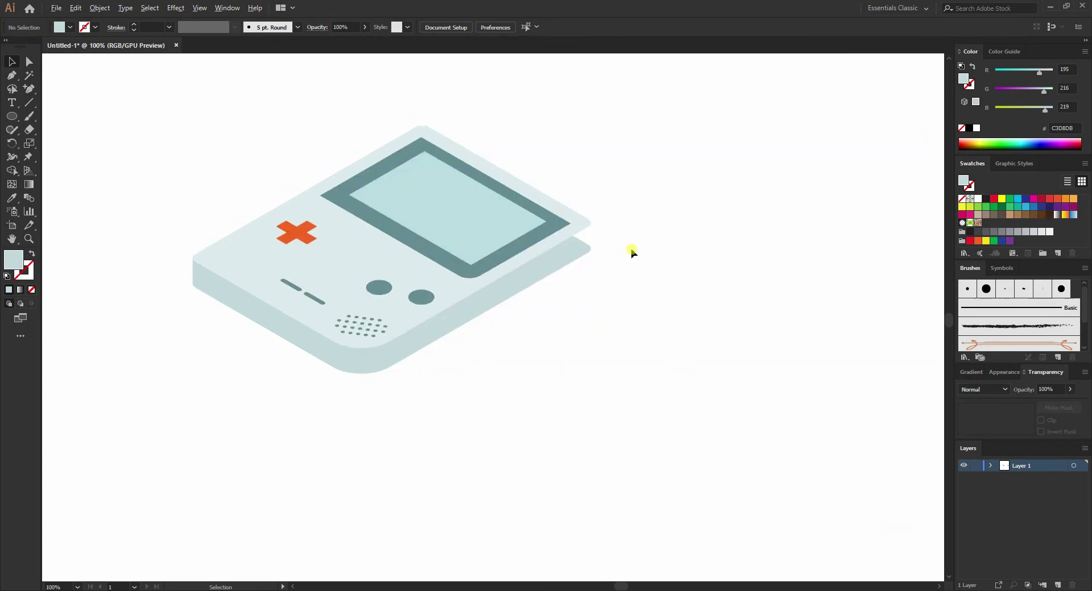
scroll(598, 232, up, 3)
scroll(586, 230, up, 2)
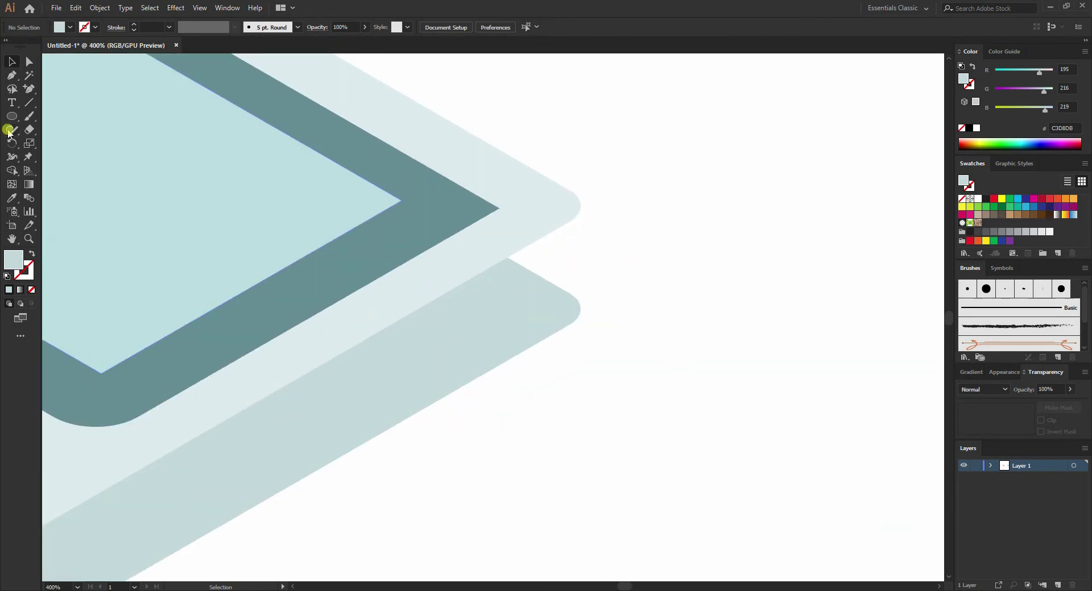
Draw a matching triangle at the body's right corner and send it to the back.
click(12, 76)
scroll(586, 212, up, 2)
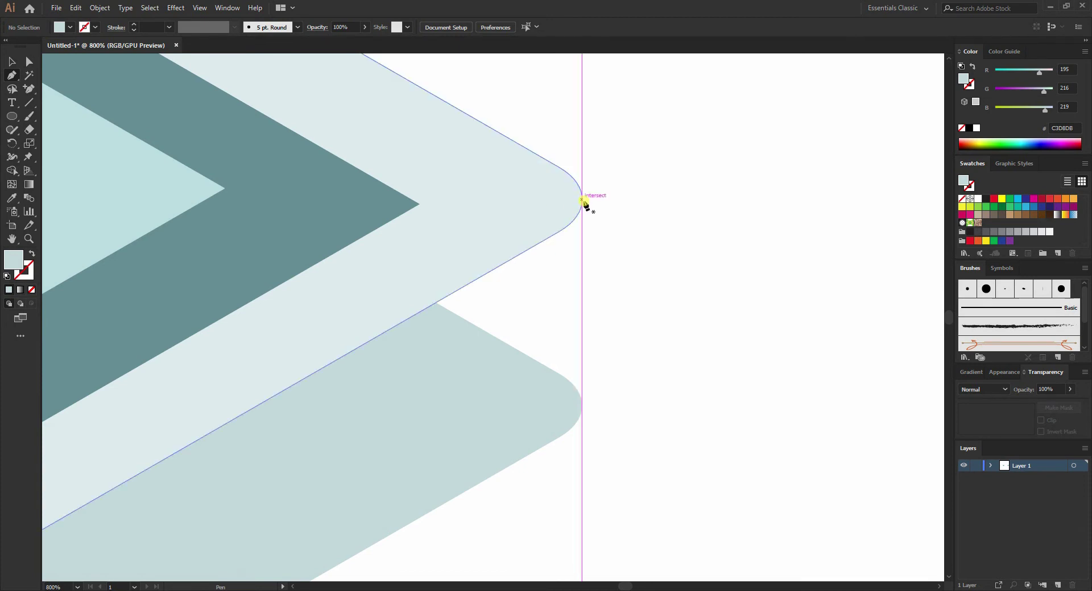
click(581, 199)
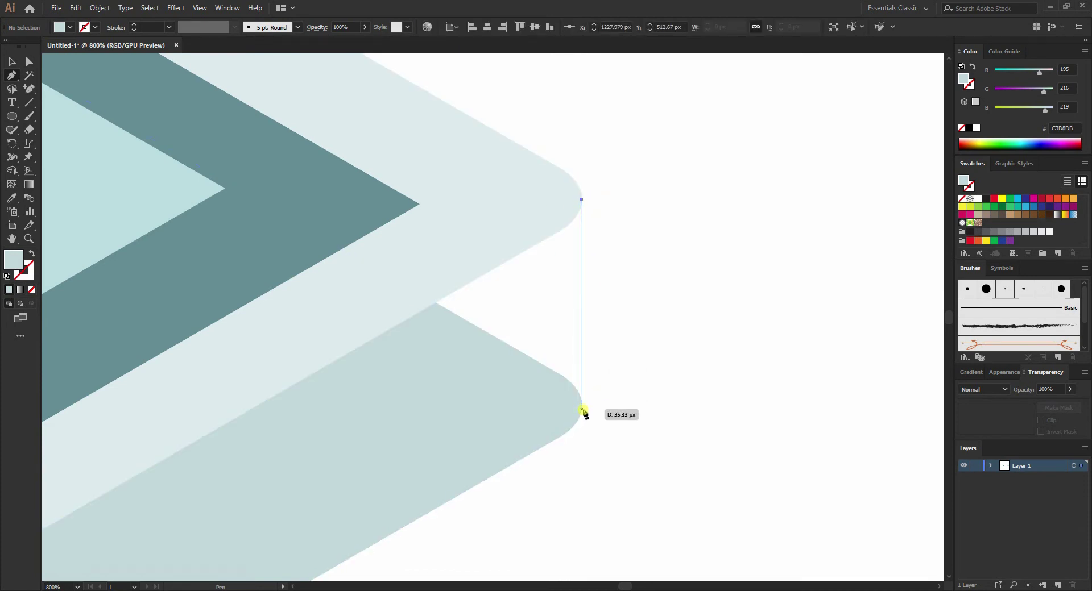
click(581, 409)
click(435, 302)
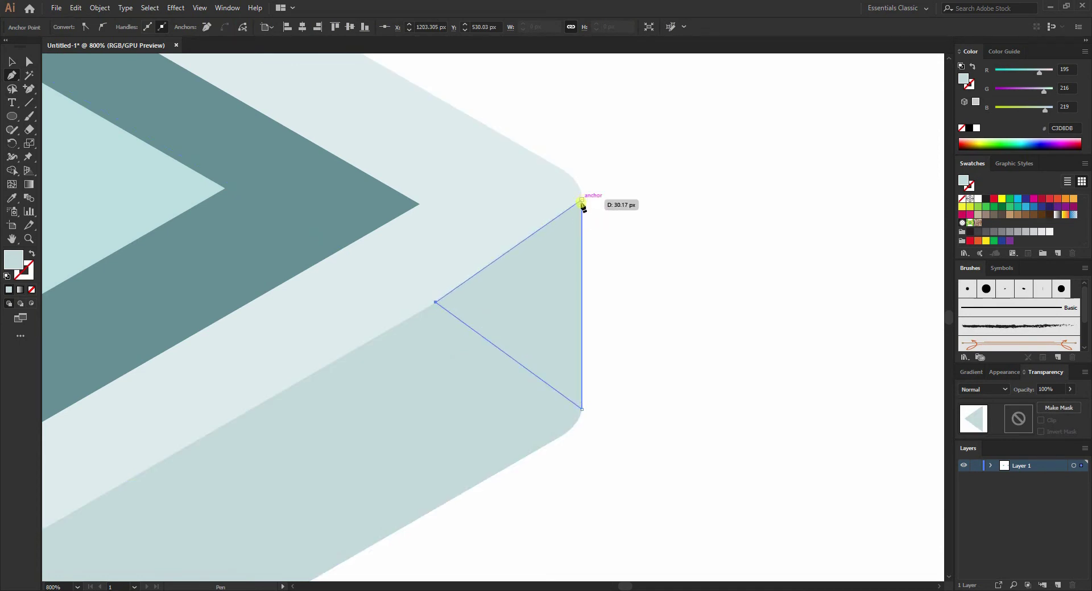
click(13, 62)
key(ctrl+minus)
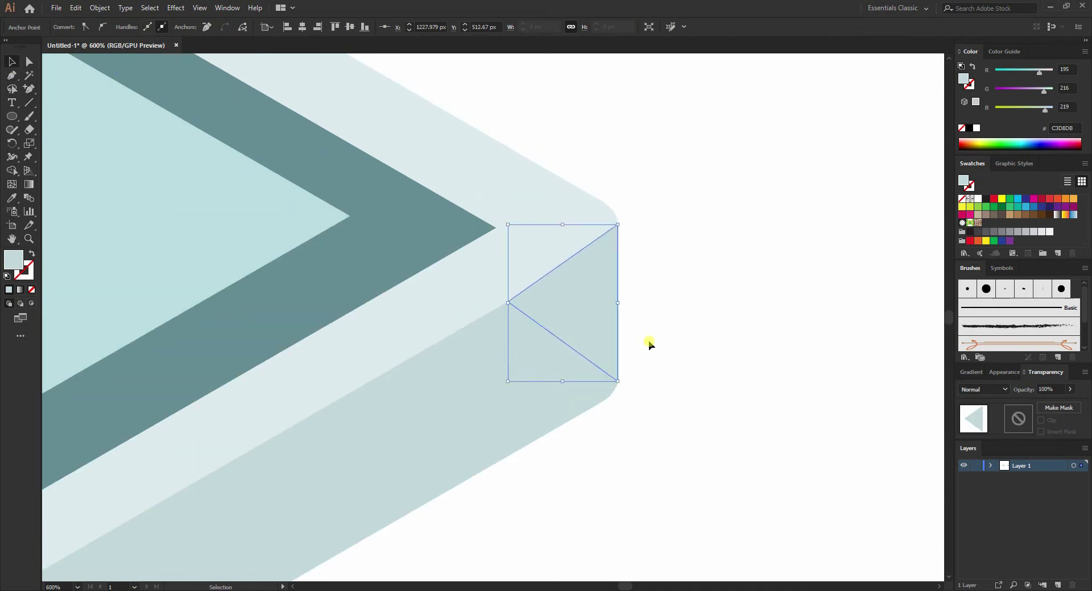
right_click(585, 377)
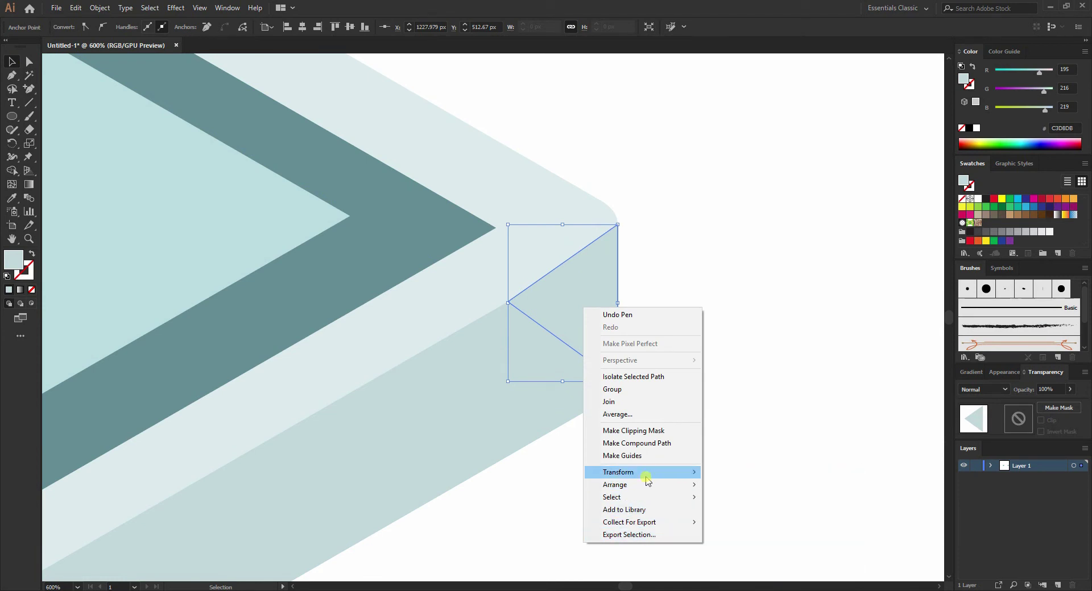
mouse_move(636, 485)
click(744, 523)
key(ctrl+minus)
key(ctrl+minus)
key(ctrl+minus)
key(ctrl+minus)
key(ctrl+minus)
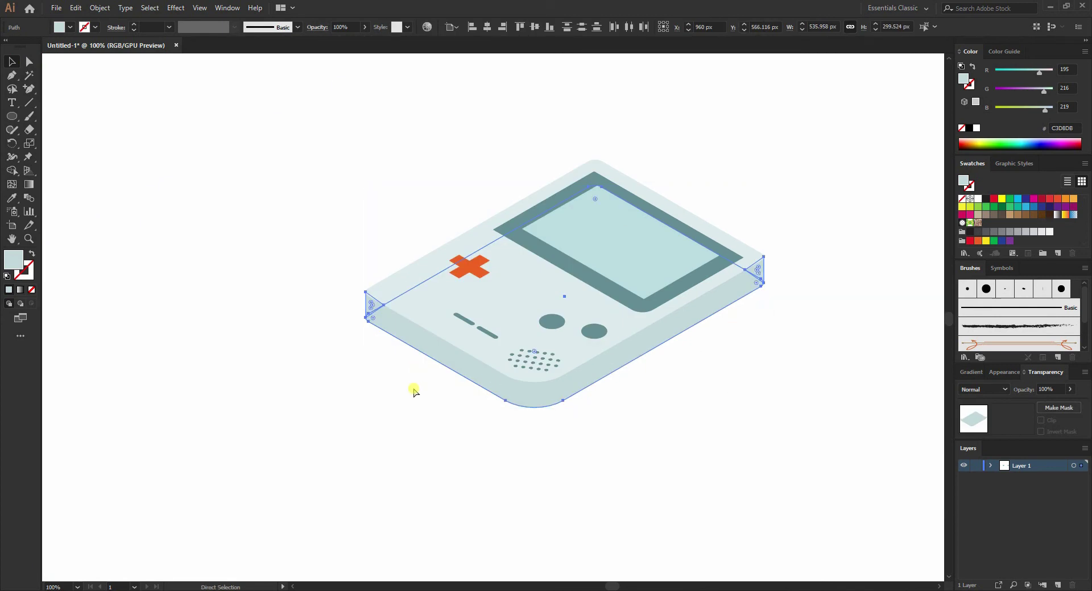
Group the body pieces and select the body side group.
key(ctrl+g)
click(309, 365)
scroll(360, 293, up, 3)
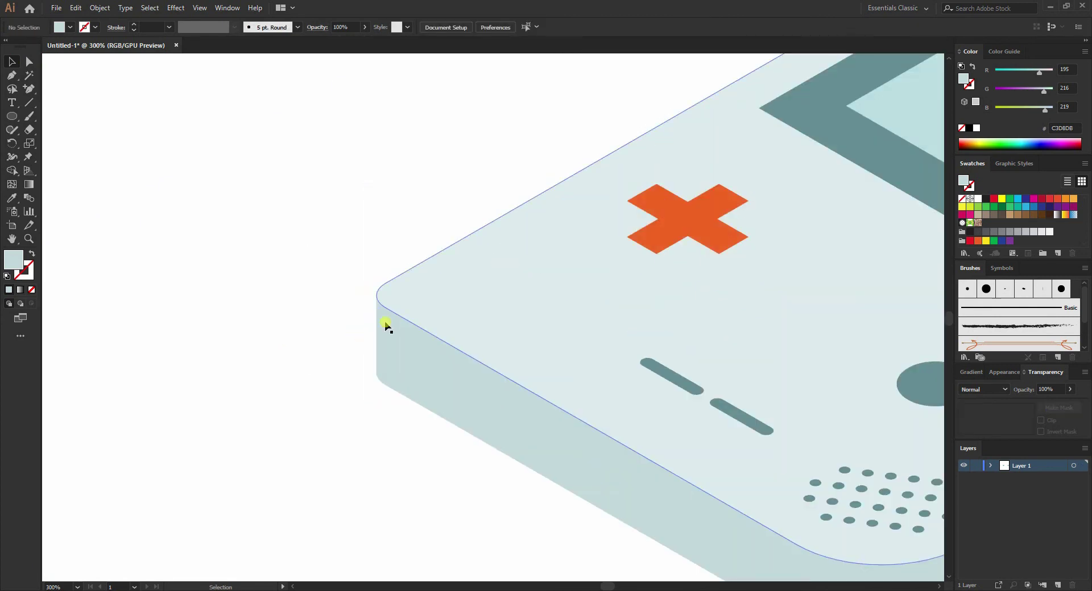
scroll(398, 301, down, 4)
click(364, 273)
key(ctrl+plus)
key(ctrl+plus)
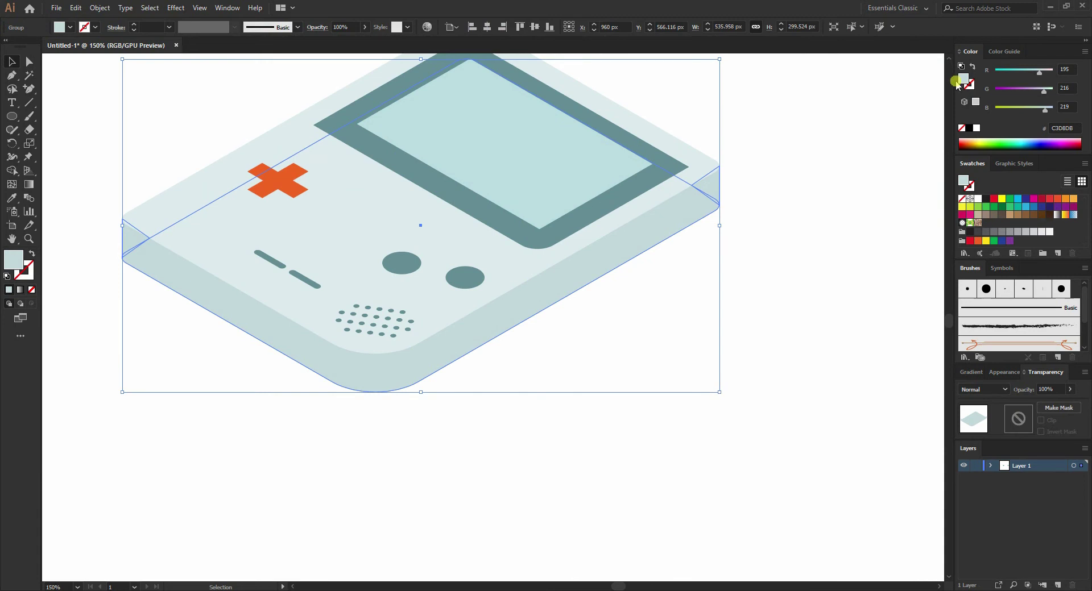
Change the side group's fill to the darker grey-teal #A8C4C6 in the Color Picker.
double_click(963, 79)
click(416, 254)
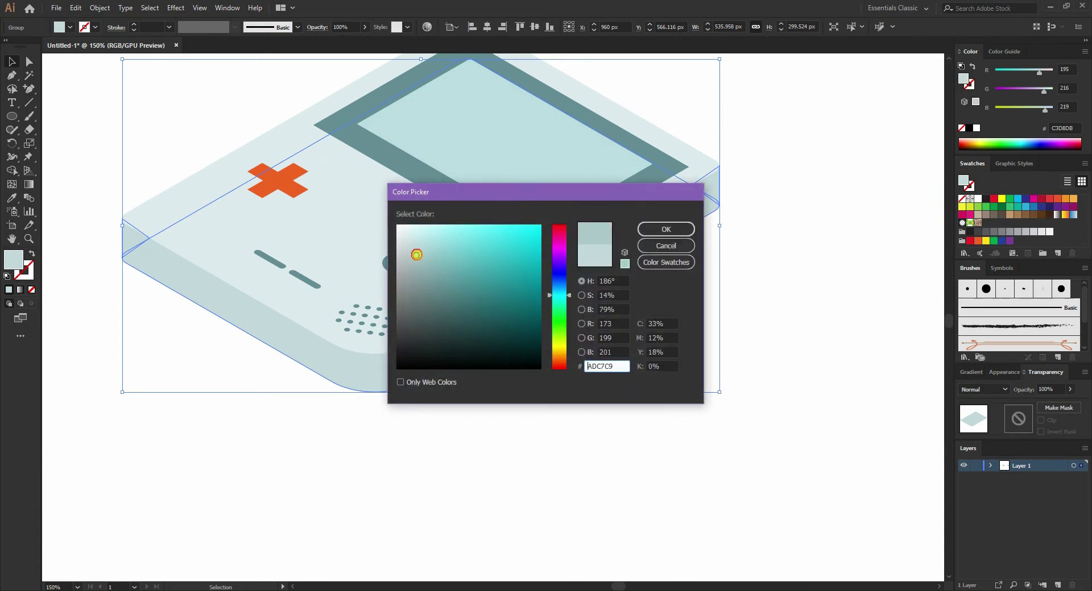
click(665, 229)
key(ctrl+minus)
click(829, 280)
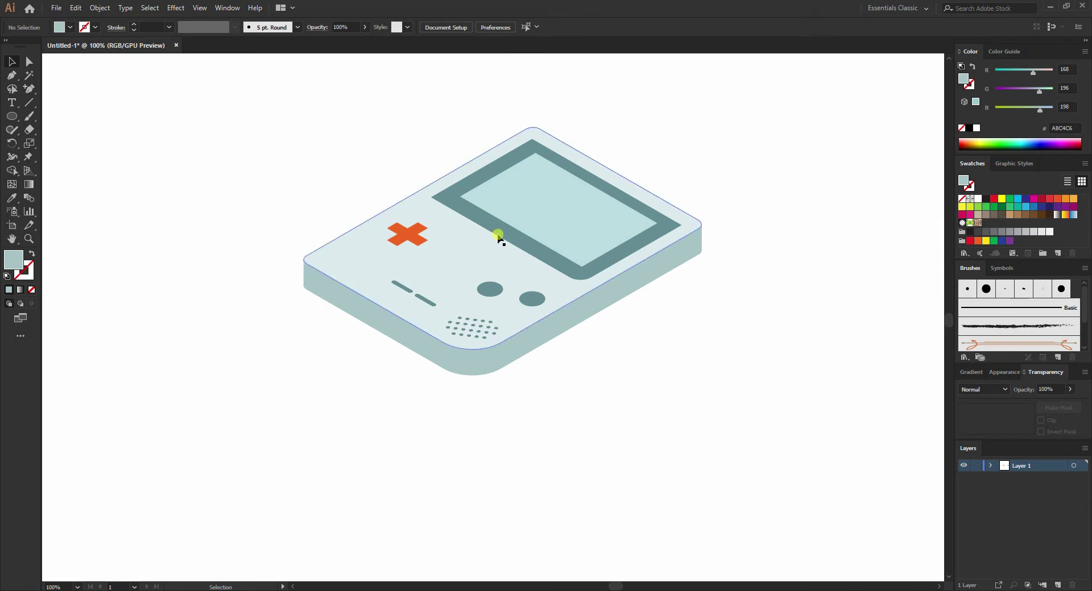
key(ctrl+minus)
drag(481, 336, 328, 391)
click(570, 401)
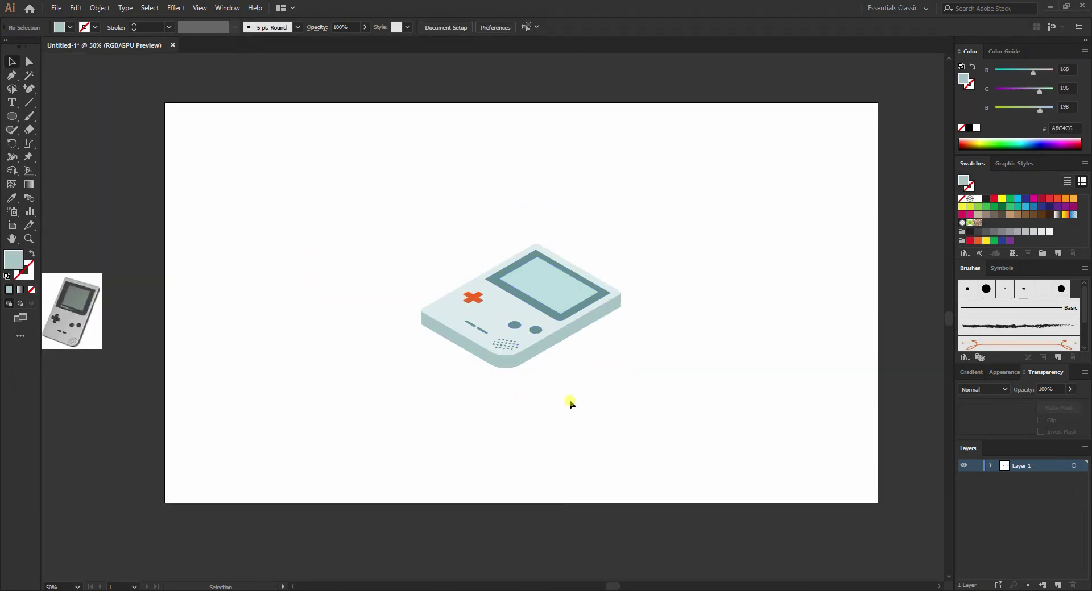
Duplicate the orange cross slightly below and shift the copy's fill toward darker orange.
scroll(459, 274, up, 4)
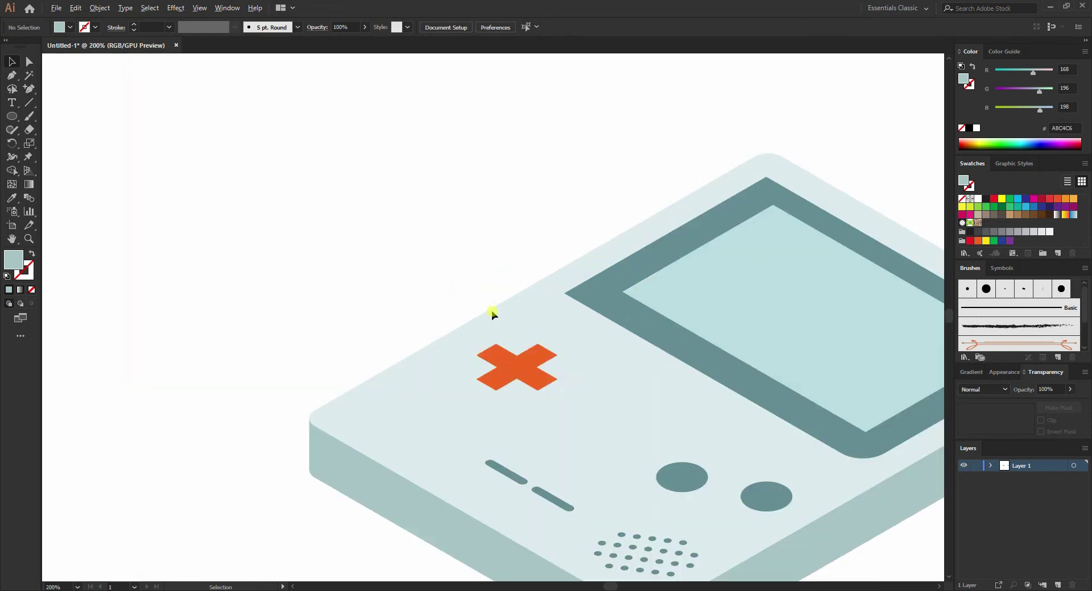
click(521, 364)
scroll(546, 402, up, 2)
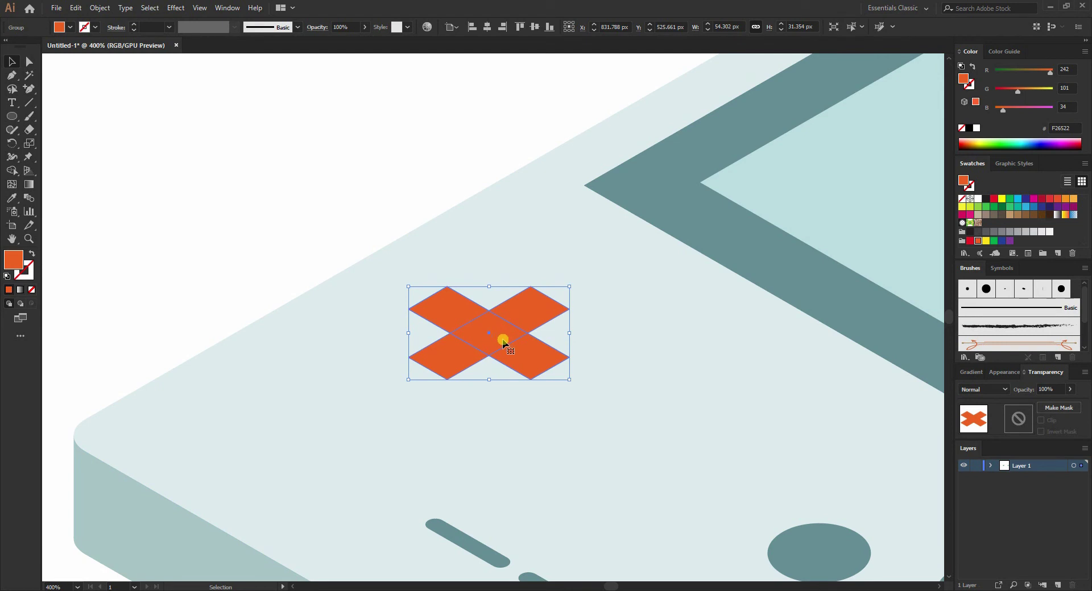
drag(512, 352, 513, 368)
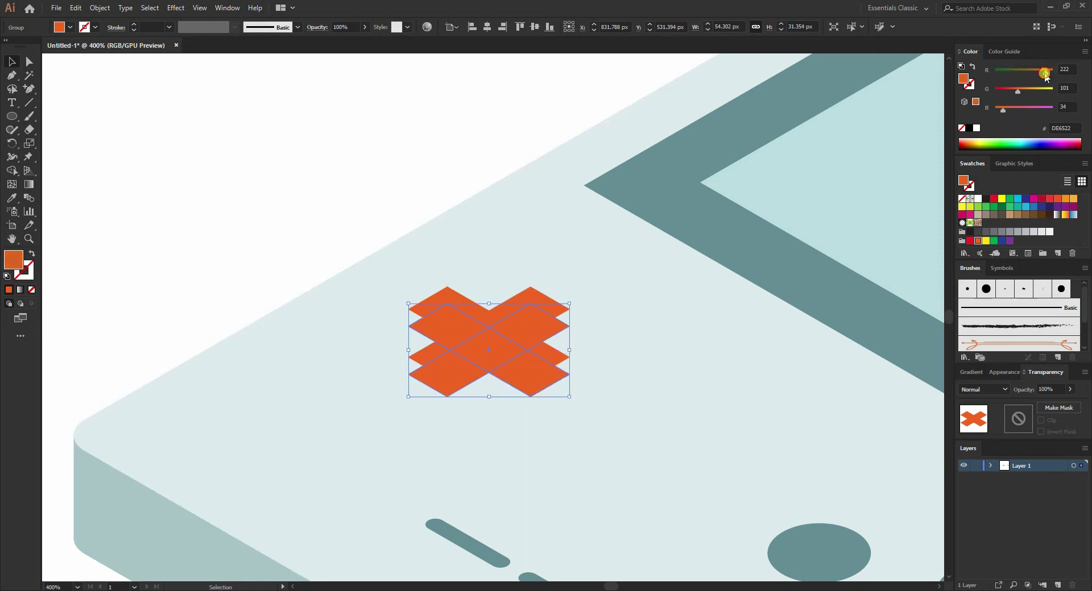
drag(1044, 73, 1049, 74)
Bring the original bright cross in front of the darker copy.
right_click(490, 315)
mouse_move(545, 439)
click(649, 439)
click(241, 126)
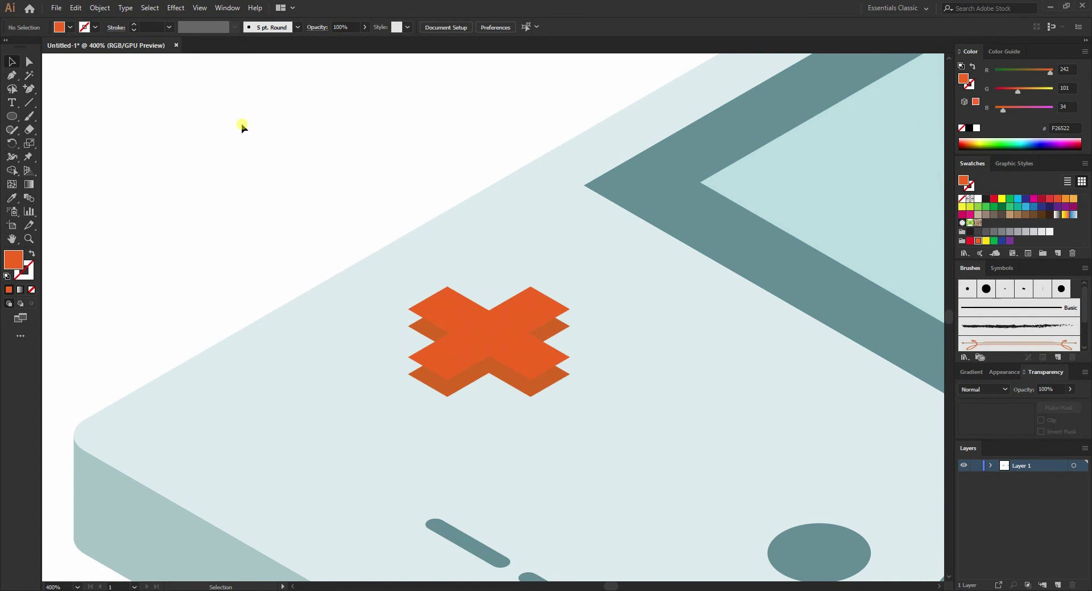
Draw a filler triangle at the cross's left corner and eyedrop the dark orange onto it.
key(p)
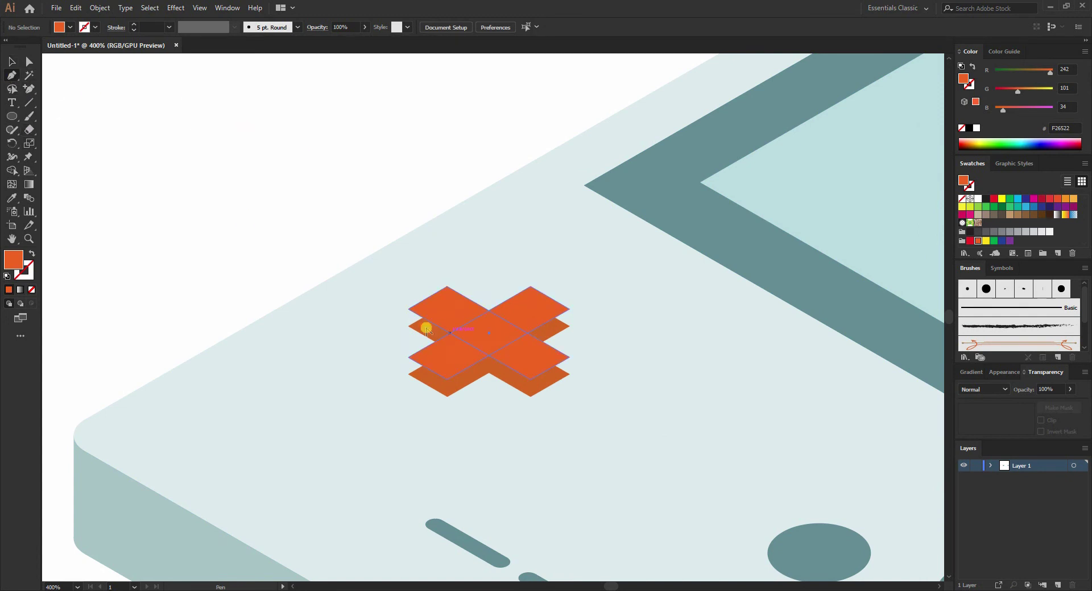
scroll(424, 321, up, 3)
click(383, 274)
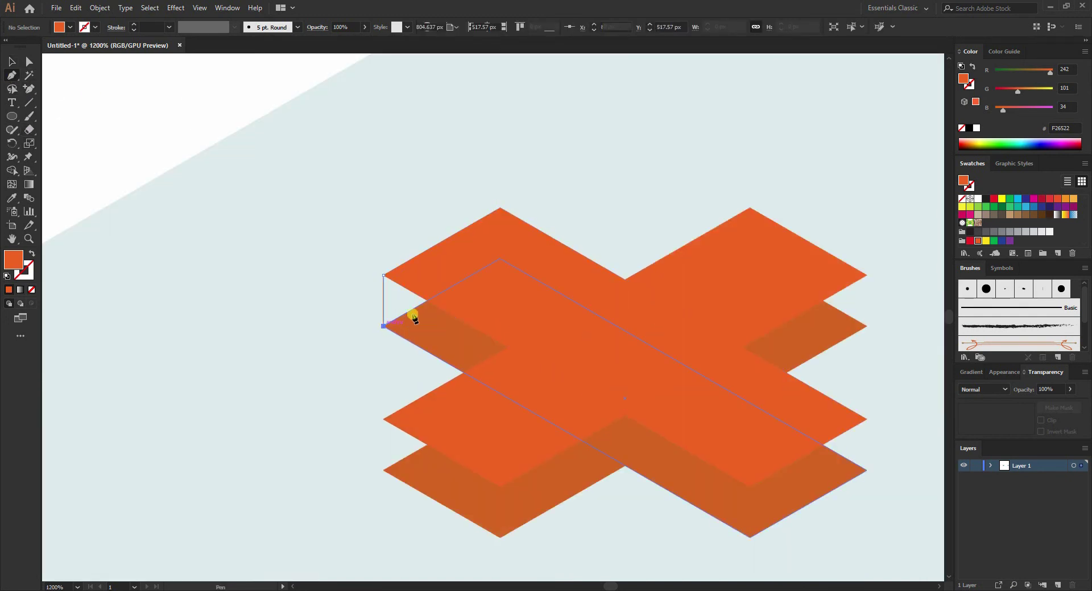
click(384, 326)
click(426, 300)
click(383, 276)
key(i)
click(450, 341)
key(ctrl+shift+a)
Draw two more dark orange filler triangles at the cross's remaining gaps, including the right tip.
key(p)
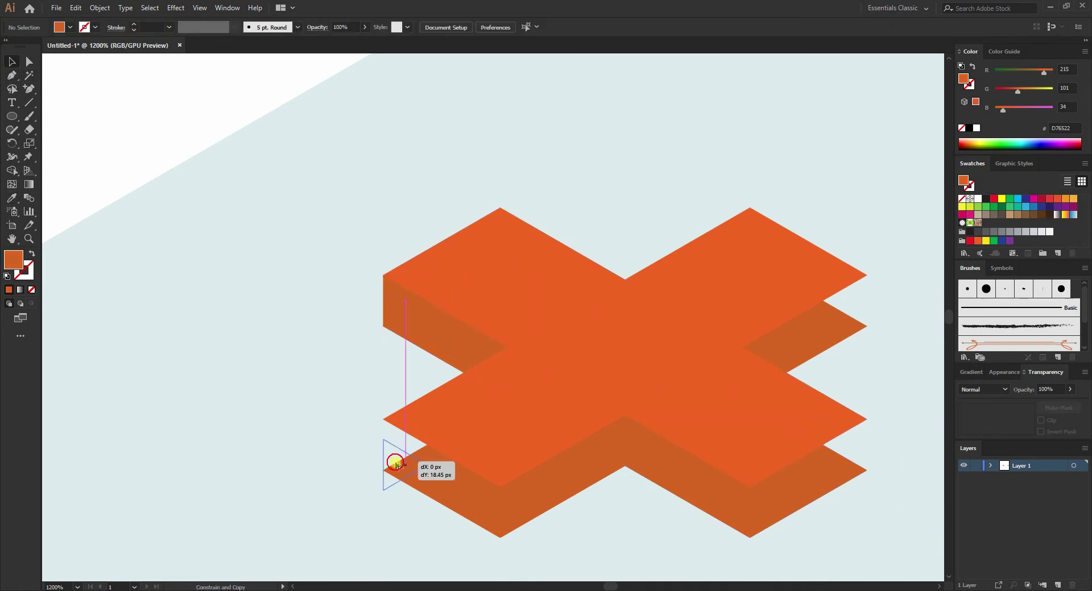
scroll(398, 444, up, 2)
click(414, 419)
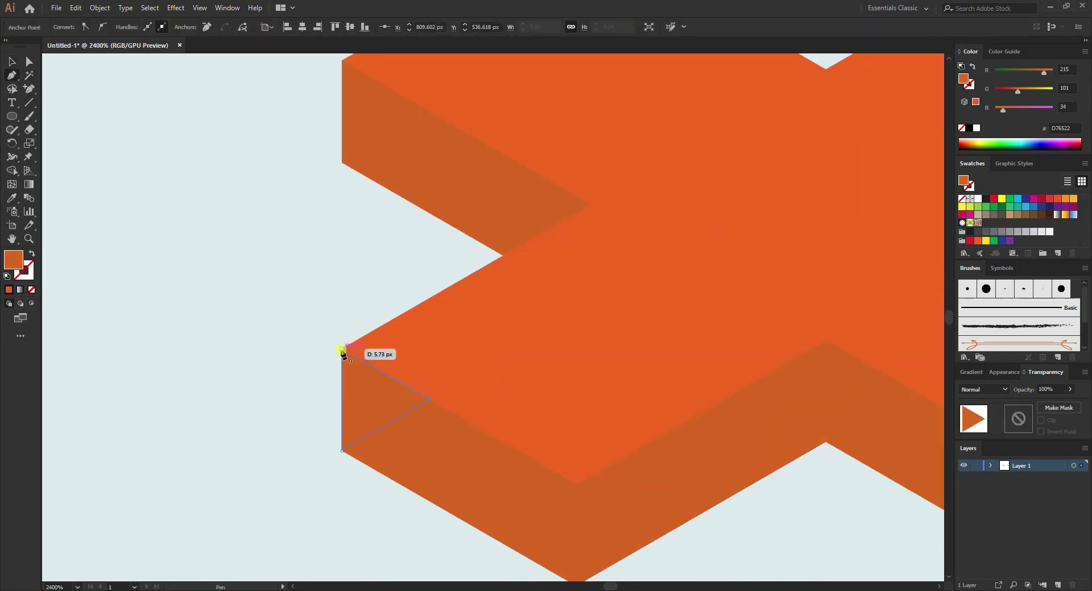
scroll(344, 353, down, 1)
click(539, 169)
click(595, 132)
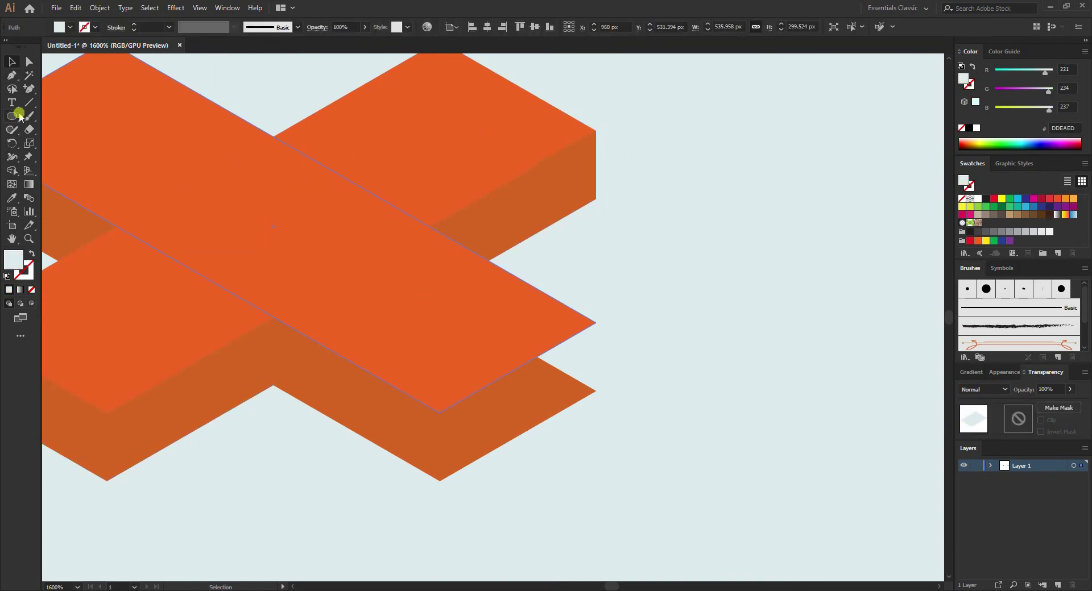
key(ctrl+shift+a)
click(597, 392)
click(538, 356)
click(595, 322)
scroll(595, 322, down, 1)
key(i)
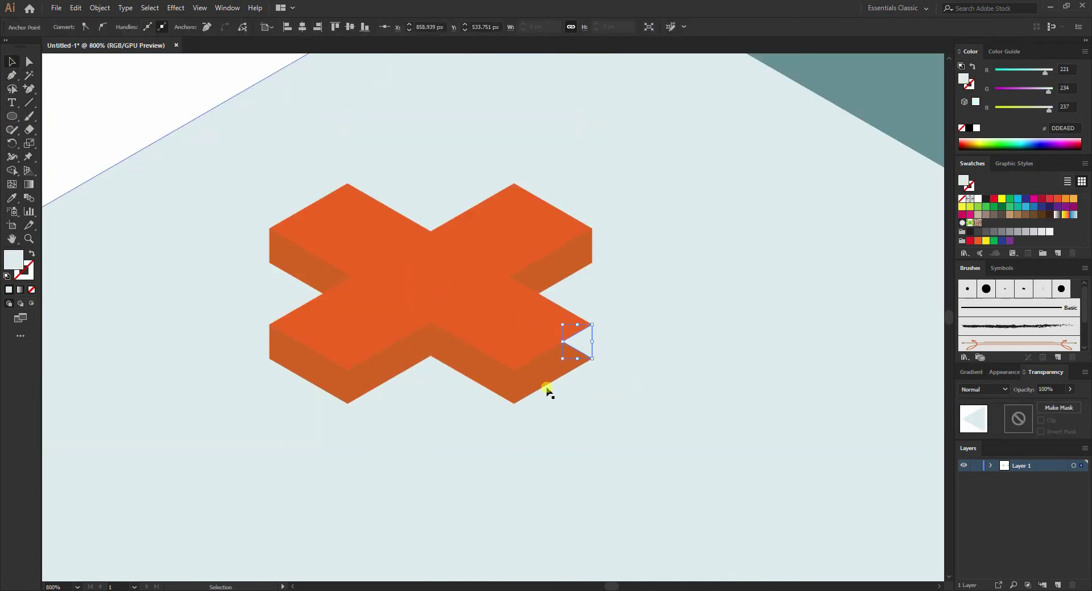
click(495, 430)
Bring the cross group to the front with Arrange > Bring to Front.
click(12, 61)
click(445, 294)
right_click(447, 290)
mouse_move(517, 413)
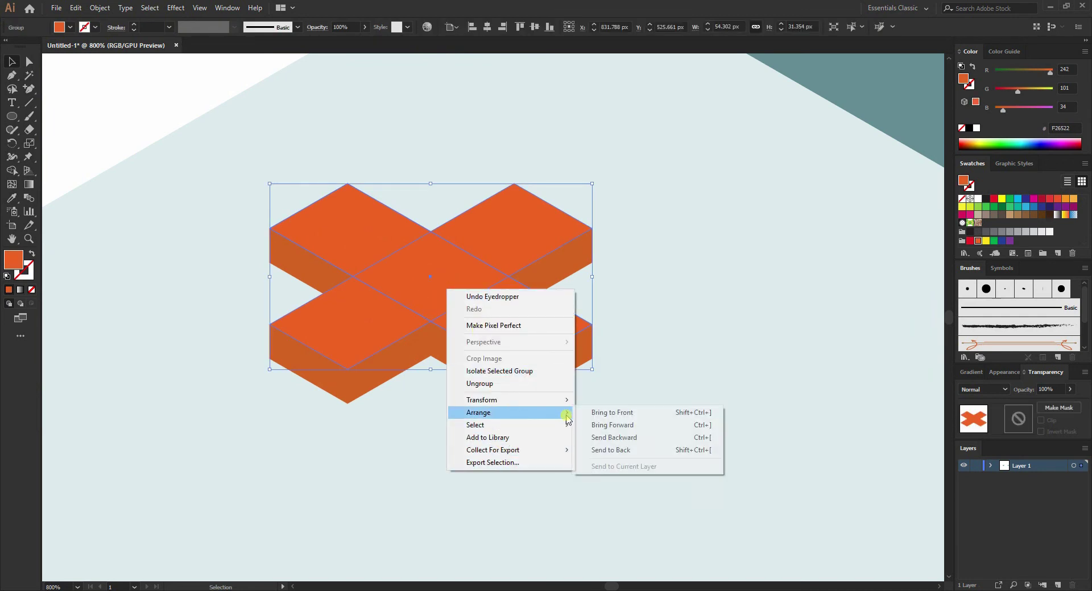
click(636, 413)
key(ctrl+minus)
key(ctrl+minus)
key(ctrl+minus)
key(ctrl+minus)
click(331, 194)
key(ctrl+plus)
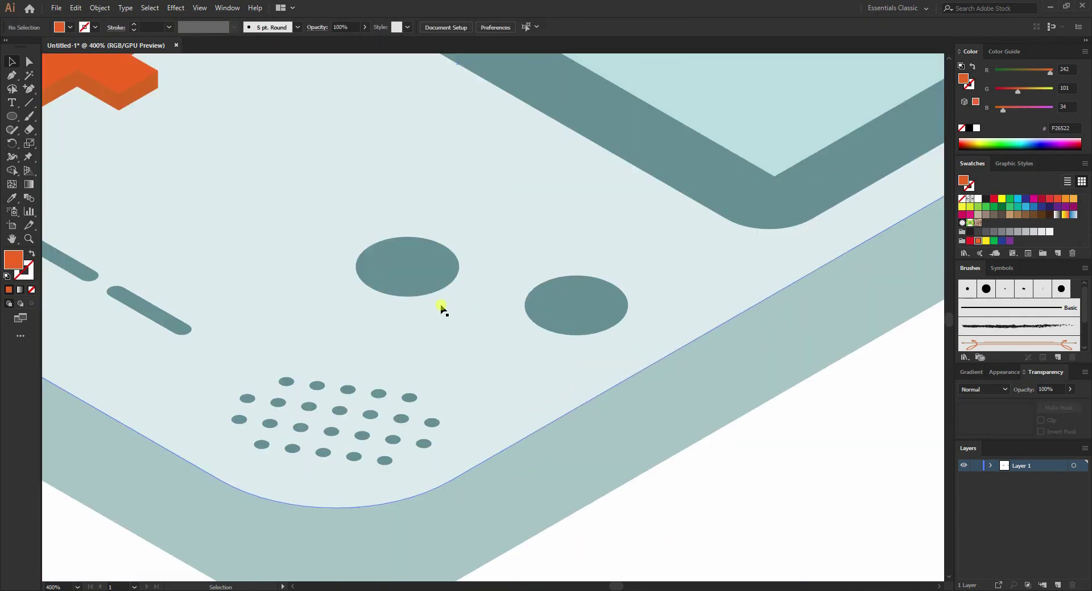
Duplicate the two round buttons slightly below and bring the originals to the front.
click(407, 268)
drag(407, 268, 418, 283)
drag(1022, 92, 1018, 90)
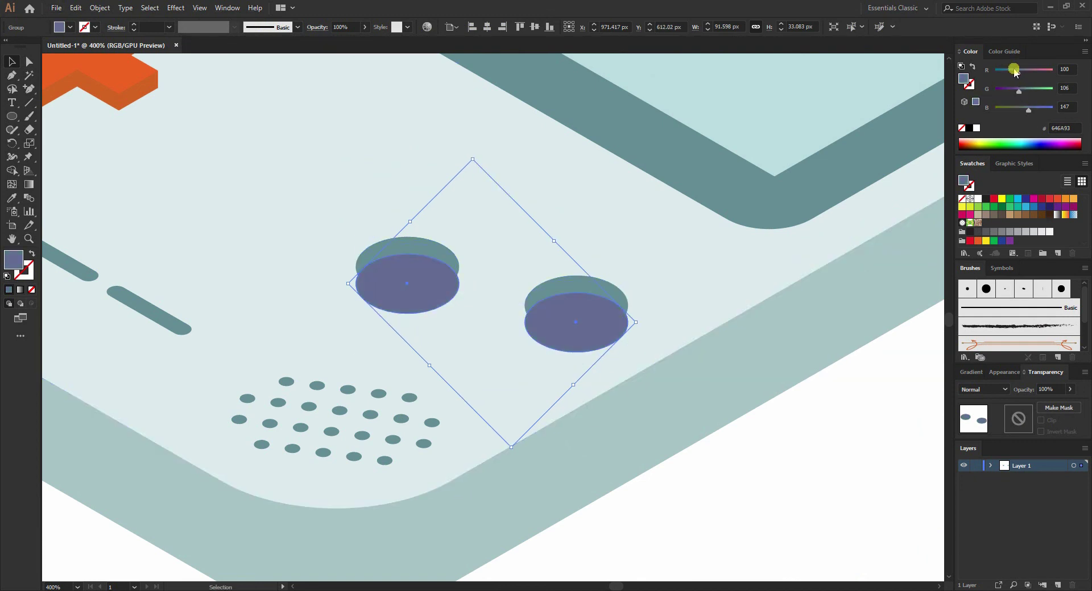
right_click(566, 288)
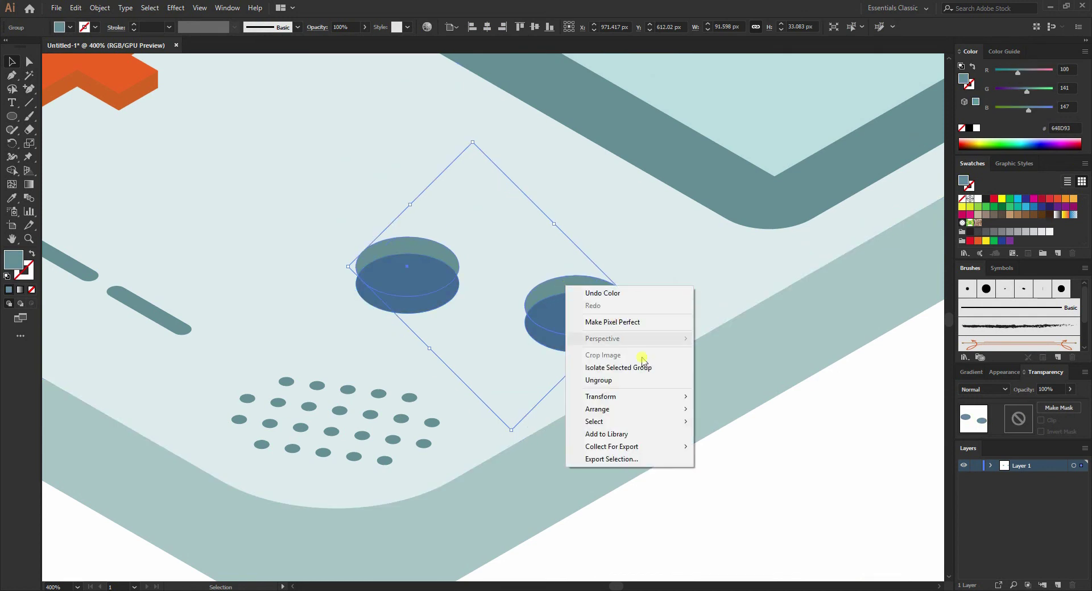
mouse_move(611, 409)
click(742, 410)
click(819, 465)
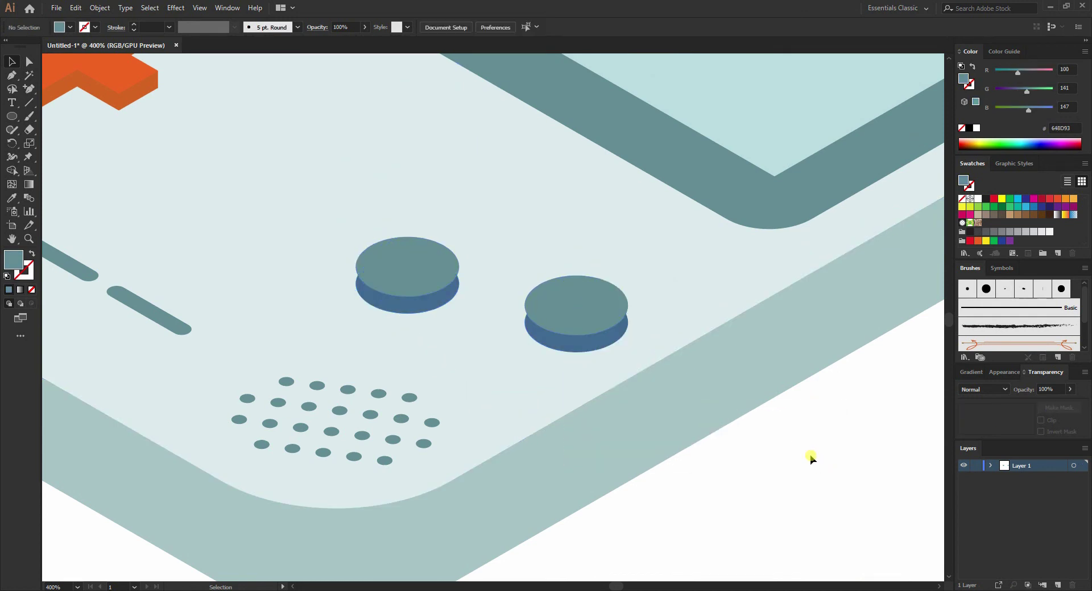
Eyedrop the buttons' teal colour onto the two button copies.
click(589, 352)
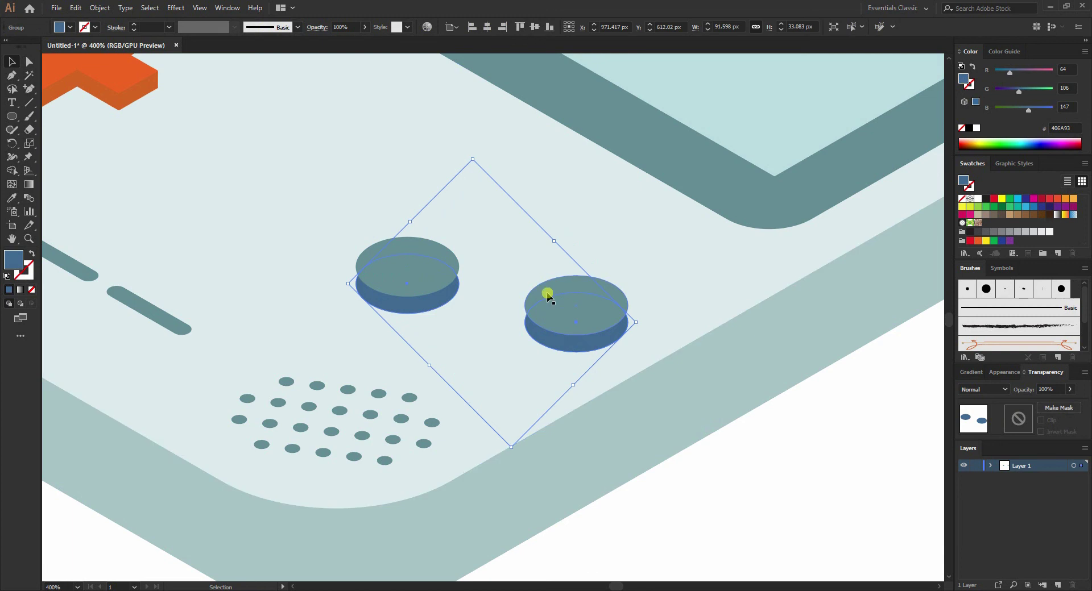
key(i)
click(738, 201)
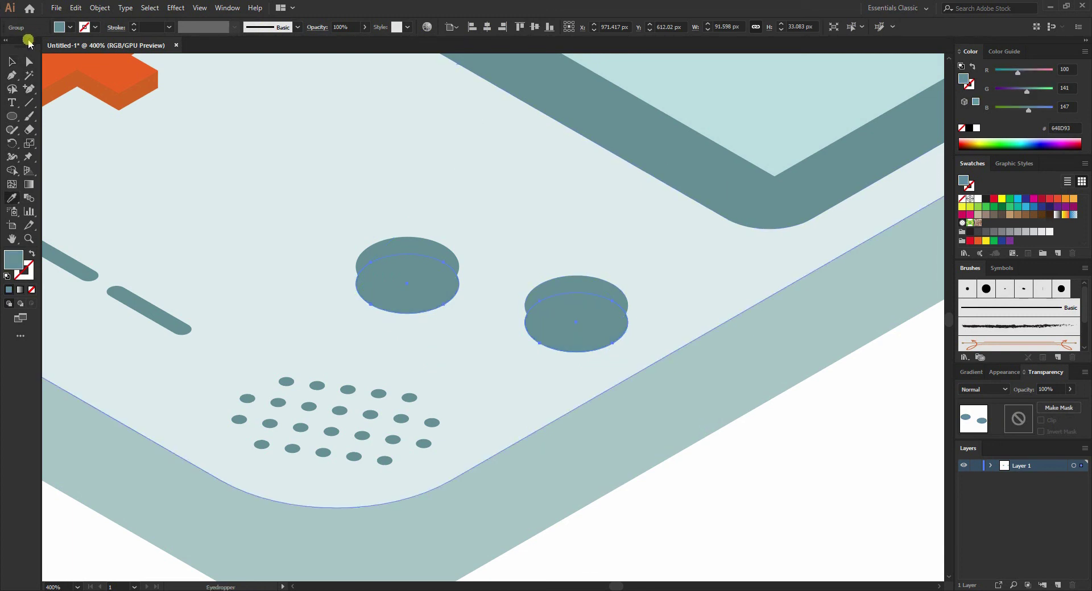
click(14, 62)
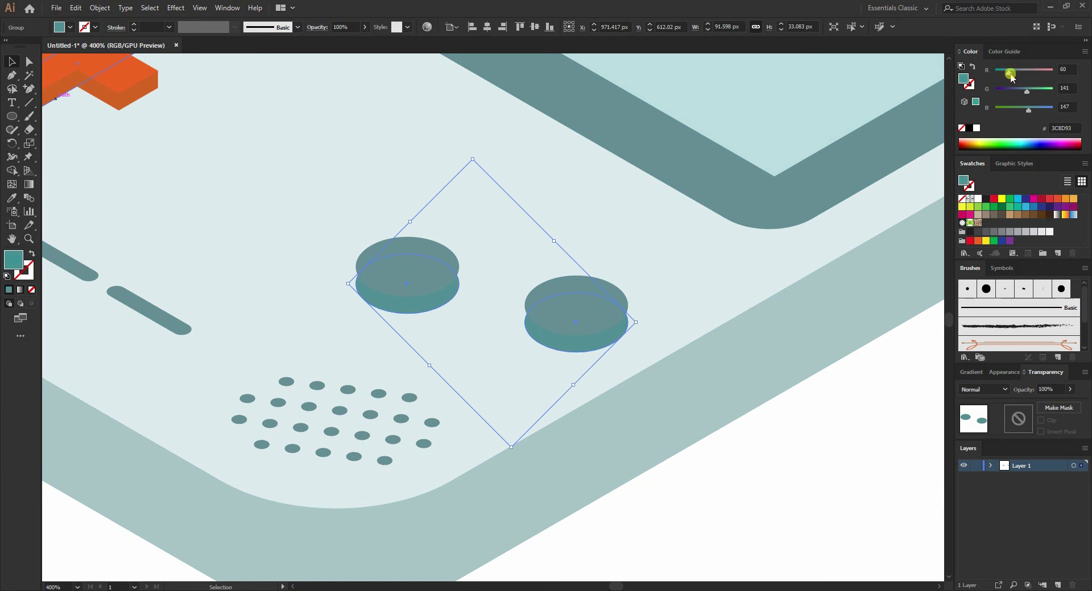
Darken the button bases to teal #216668 in the Color Picker.
scroll(548, 292, up, 1)
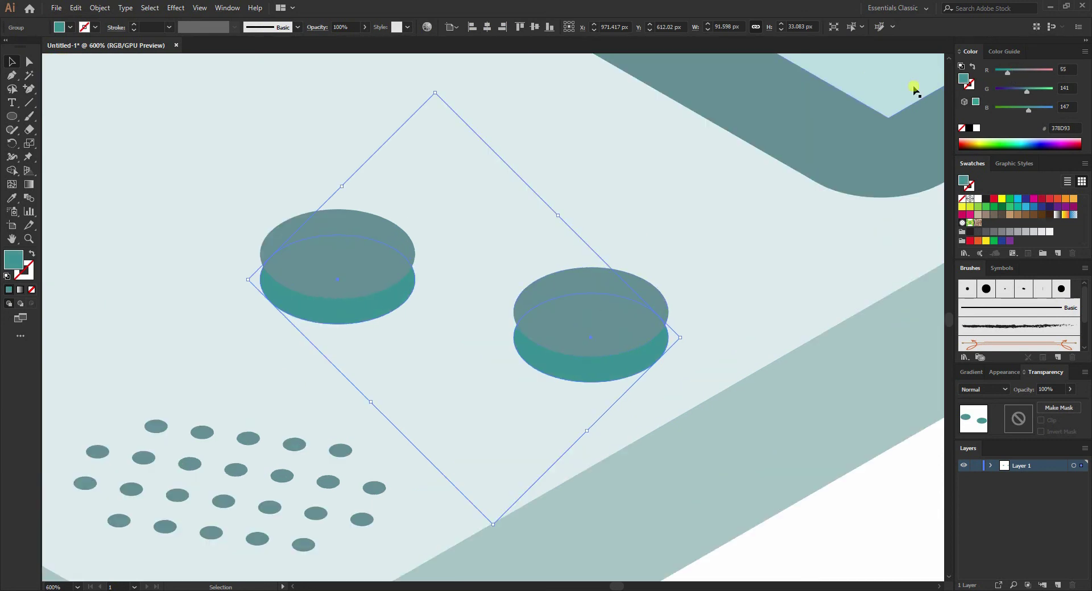
double_click(963, 79)
click(499, 302)
drag(499, 302, 497, 311)
click(666, 229)
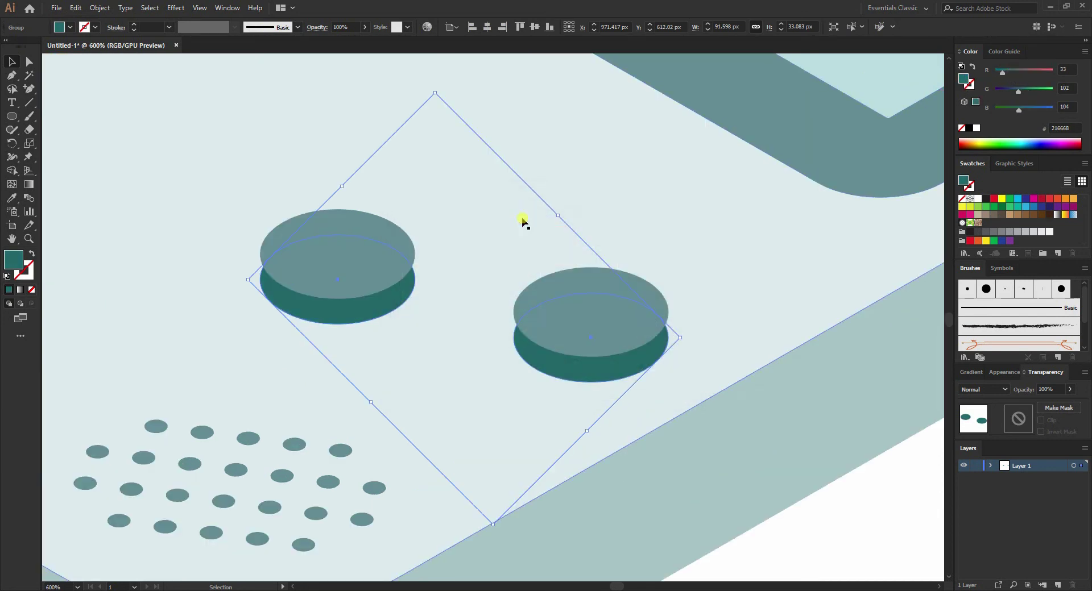
scroll(519, 224, down, 2)
click(699, 404)
scroll(636, 391, down, 2)
scroll(678, 387, down, 3)
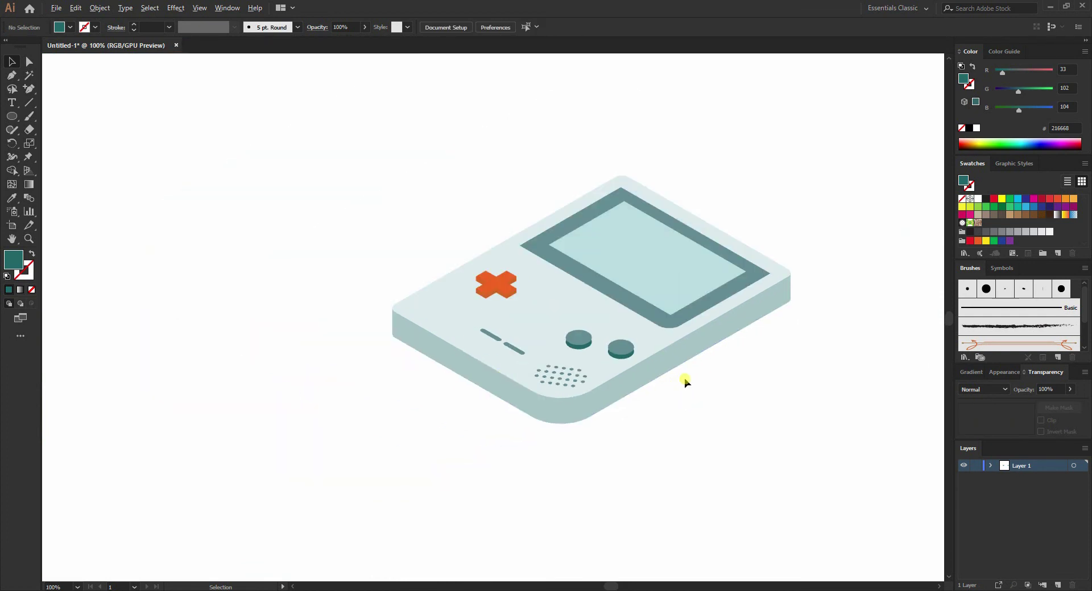
drag(878, 458, 858, 455)
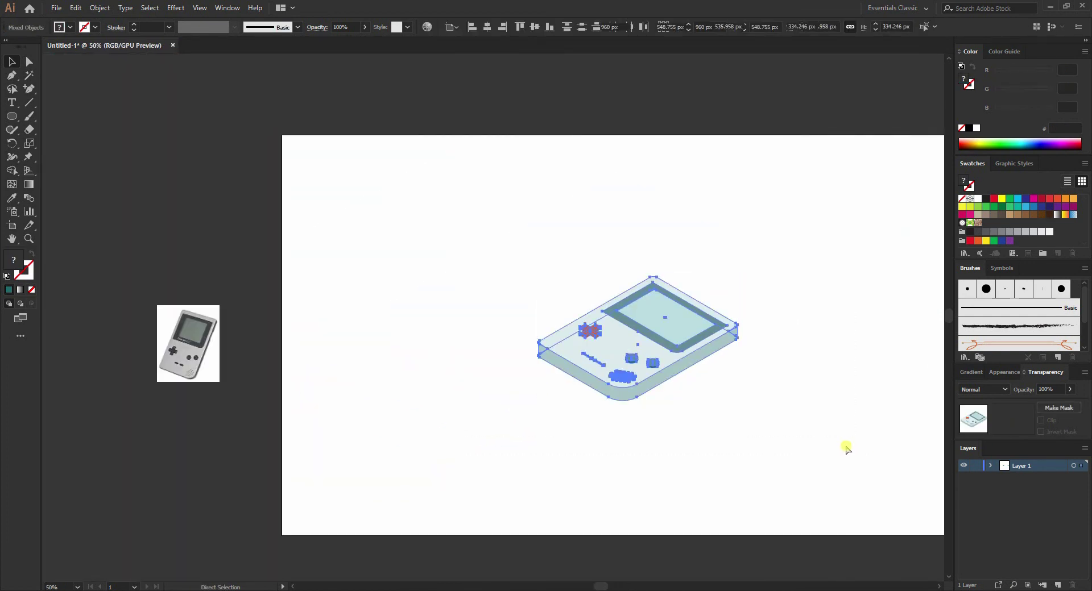
click(519, 29)
click(517, 273)
scroll(580, 227, down, 2)
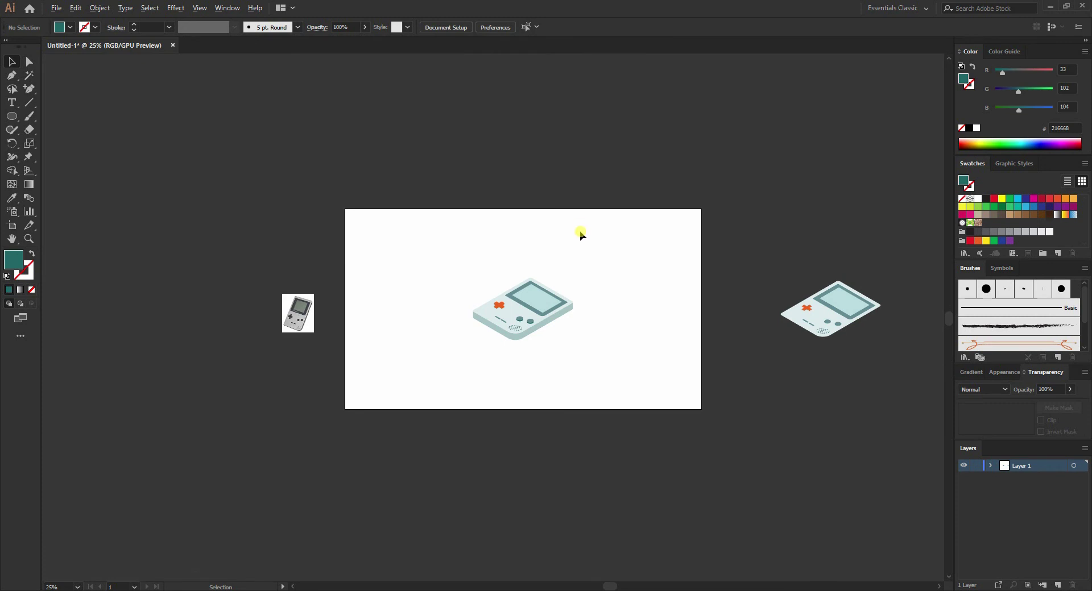
scroll(568, 256, up, 2)
scroll(527, 288, down, 1)
drag(527, 288, 307, 394)
click(307, 393)
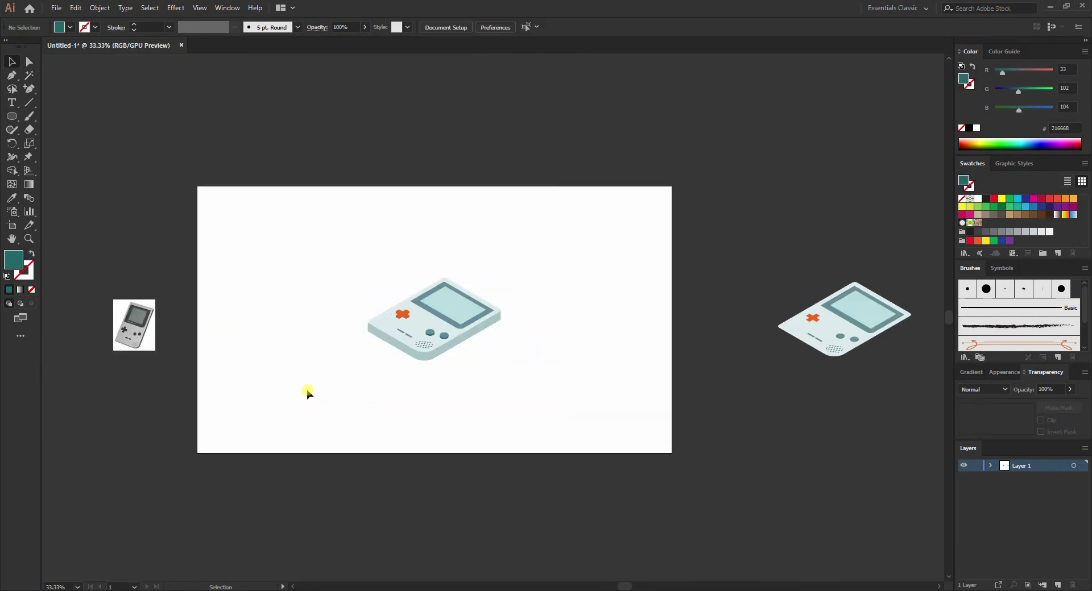
scroll(364, 323, up, 1)
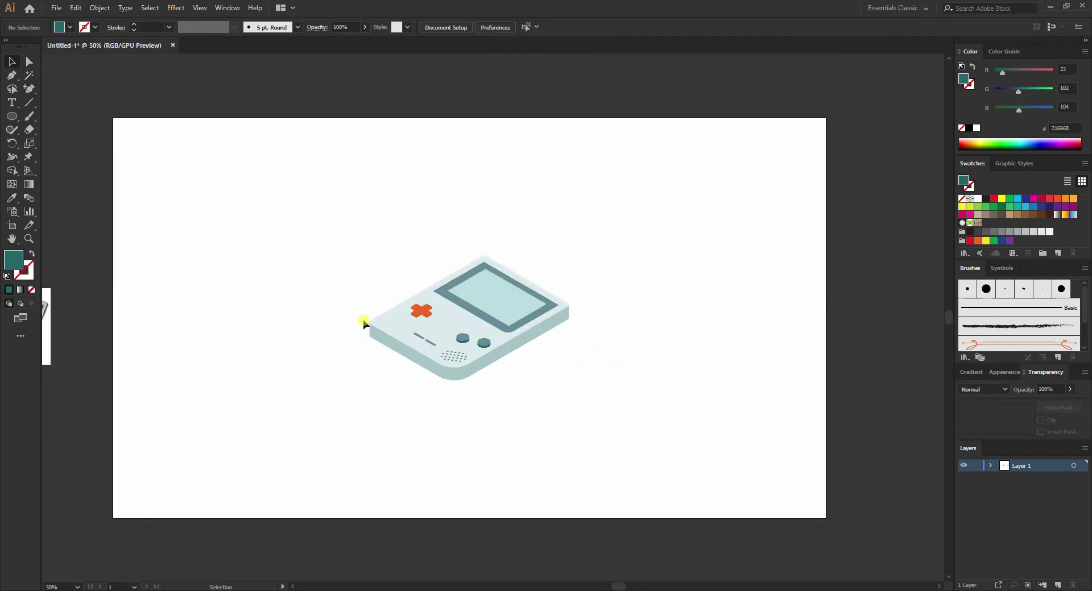